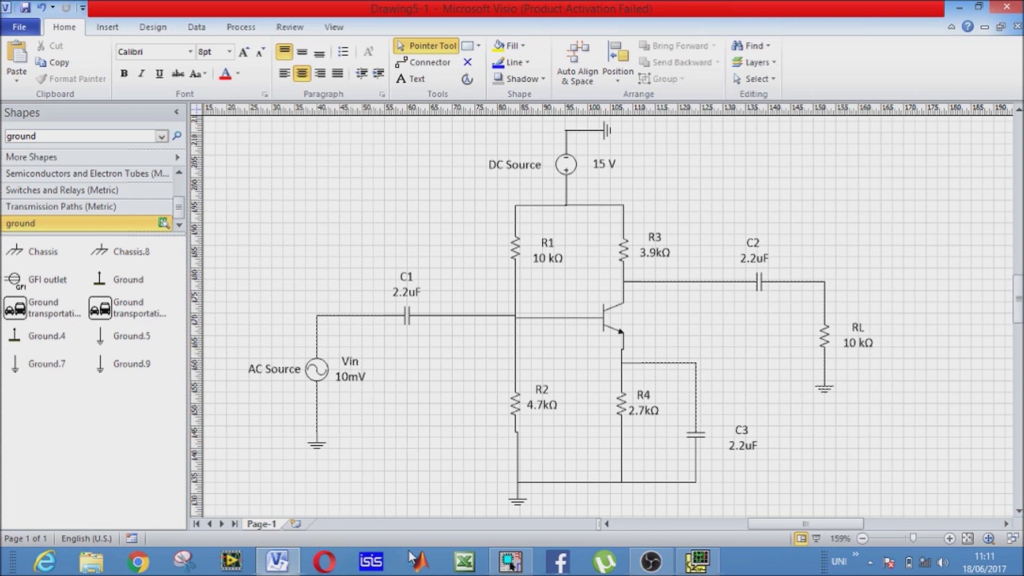
Bring the simulated amplifier schematic in OrCAD Capture to the front, leaving Visio.
{"action": "left_click", "coordinate": [507, 565]}
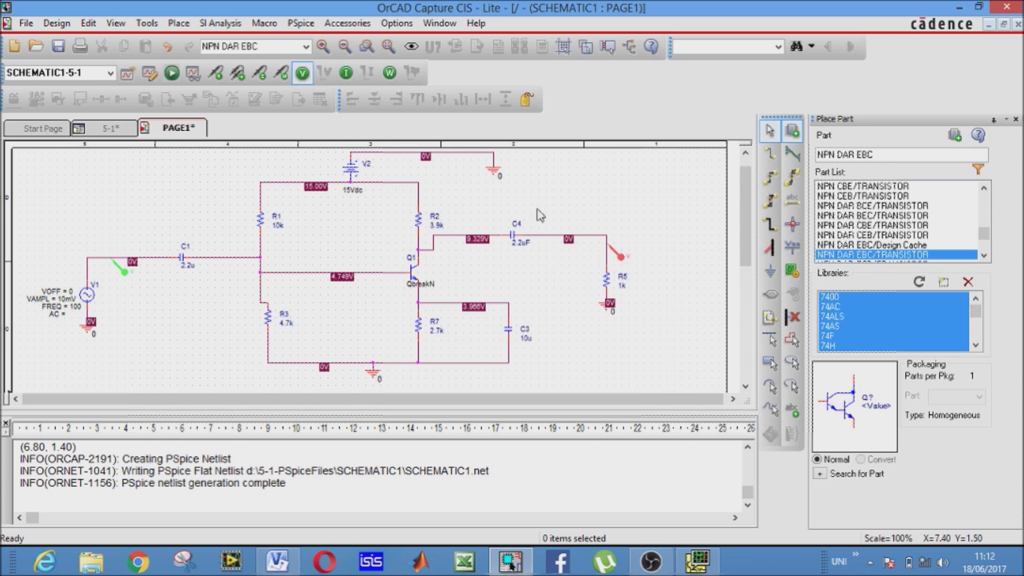
Run the PSpice transient simulation of the biased amplifier schematic.
{"action": "left_click", "coordinate": [171, 76]}
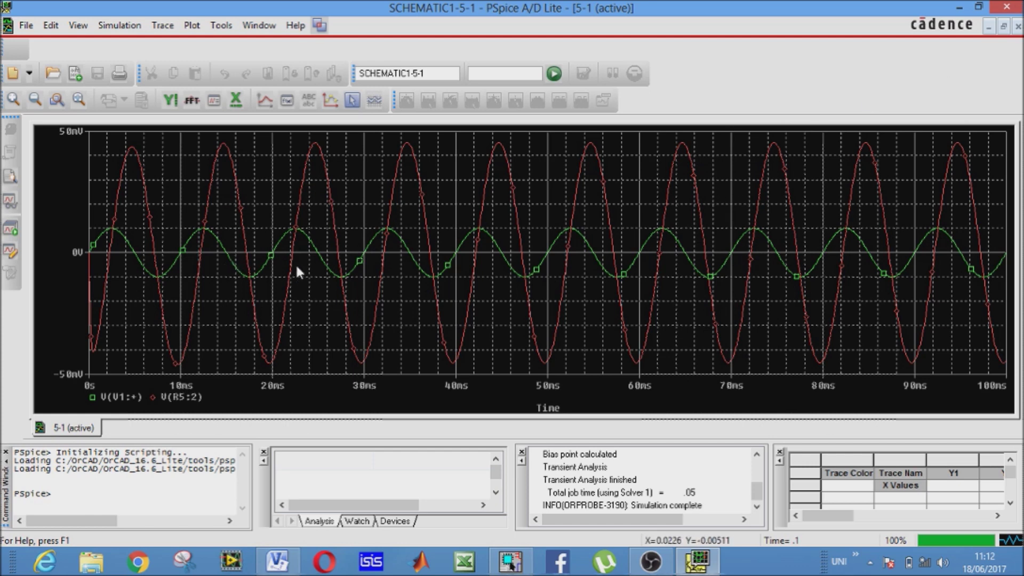
Close the PSpice results and create a new blank project named 5-3.
{"action": "left_click", "coordinate": [1006, 6]}
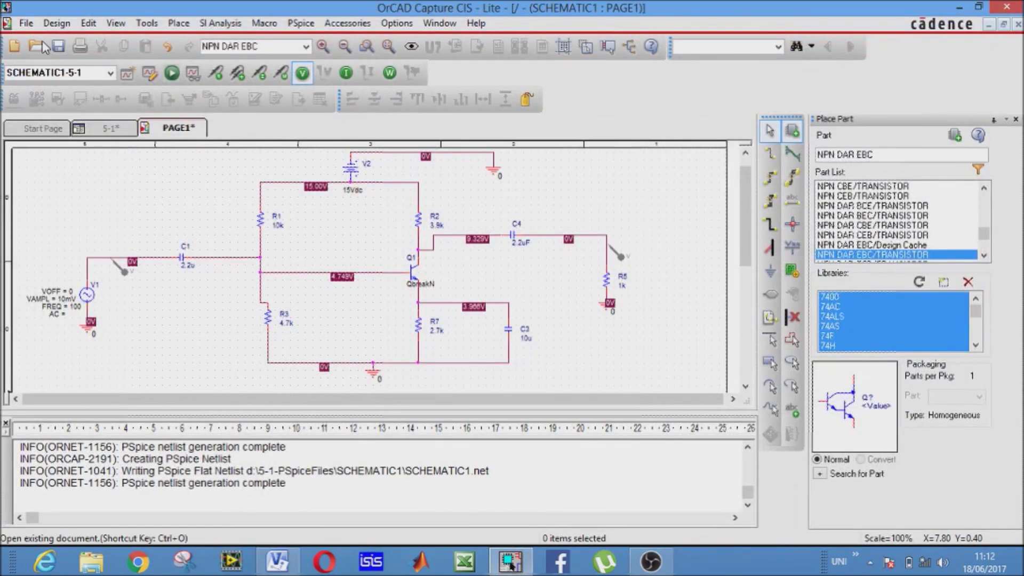
{"action": "left_click", "coordinate": [26, 23]}
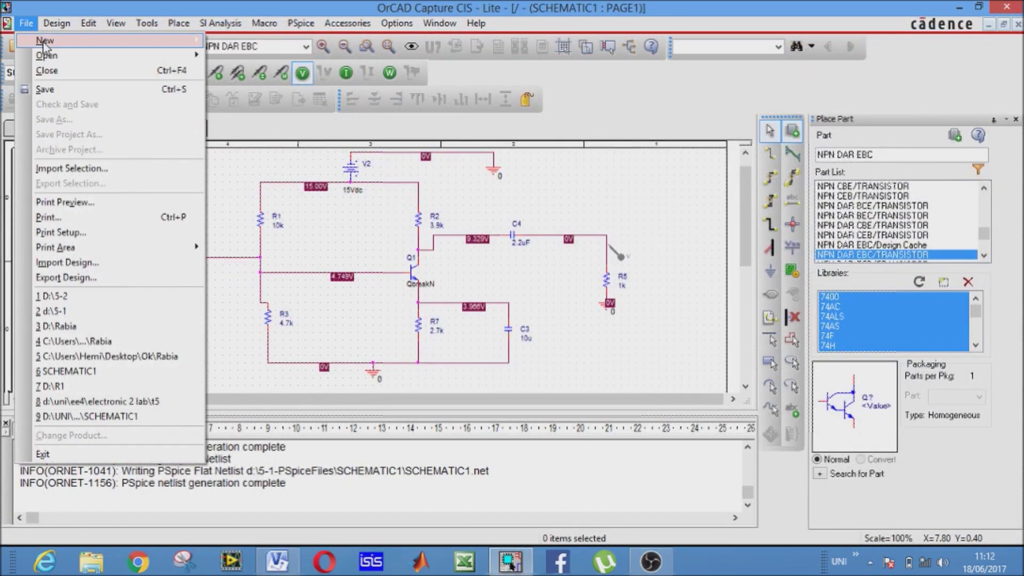
{"action": "mouse_move", "coordinate": [44, 45]}
{"action": "left_click", "coordinate": [260, 42]}
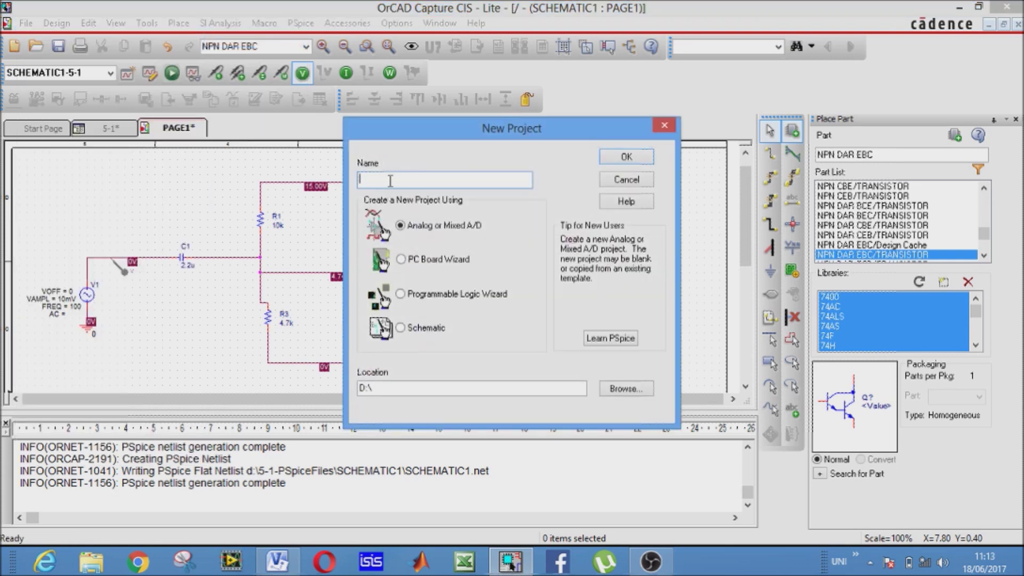
{"action": "type", "text": "5-3"}
{"action": "left_click", "coordinate": [627, 158]}
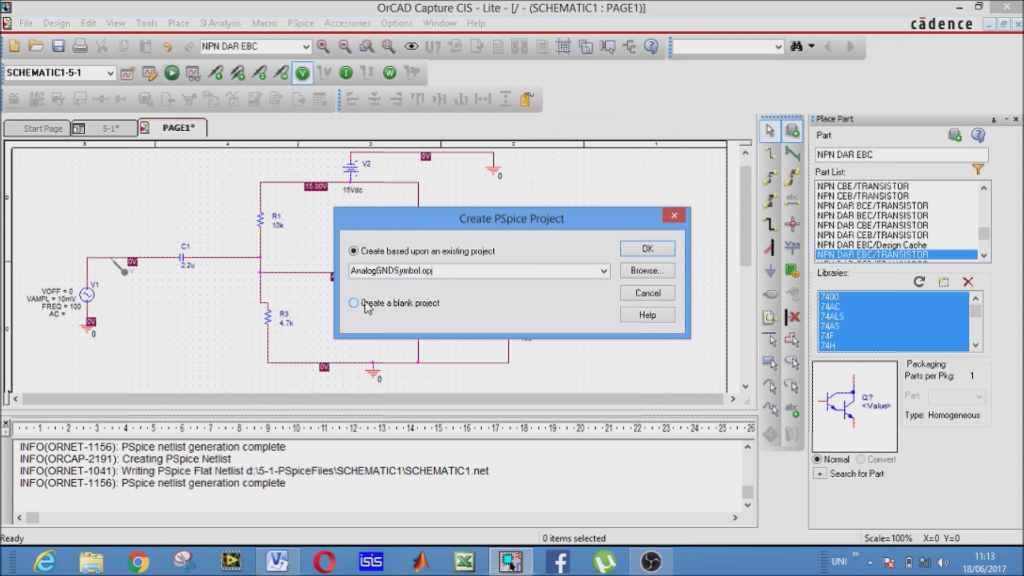
{"action": "left_click", "coordinate": [366, 307]}
{"action": "left_click", "coordinate": [647, 249]}
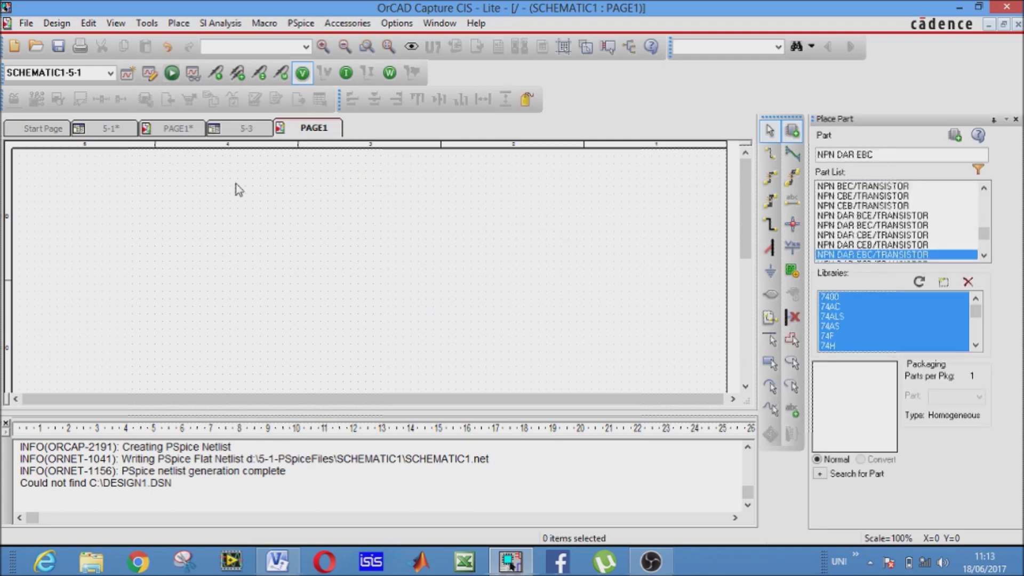
Create simulation profile '5' for the project, then glance at the Visio reference and return.
{"action": "left_click", "coordinate": [127, 78]}
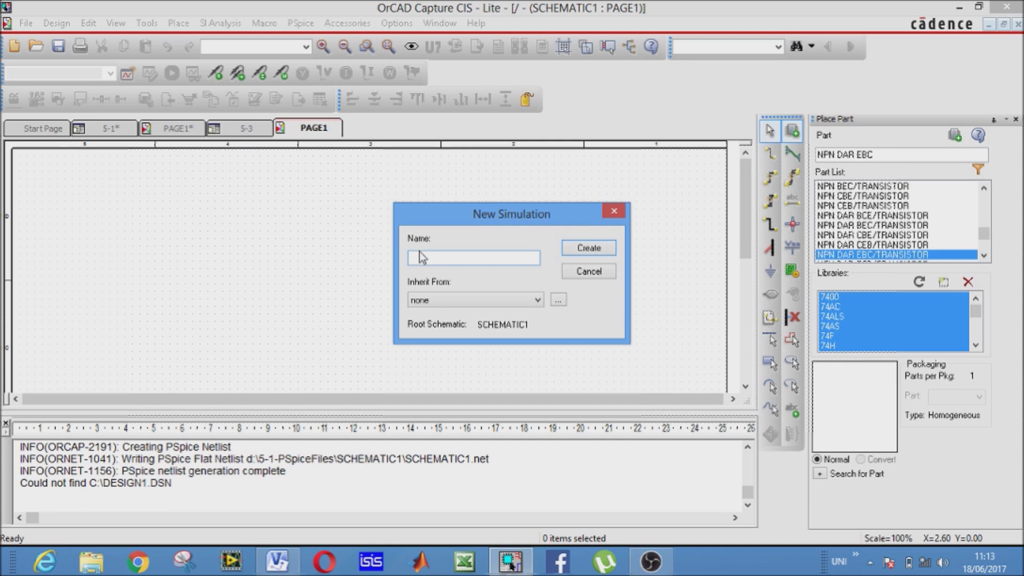
{"action": "type", "text": "5-3"}
{"action": "left_click", "coordinate": [606, 250]}
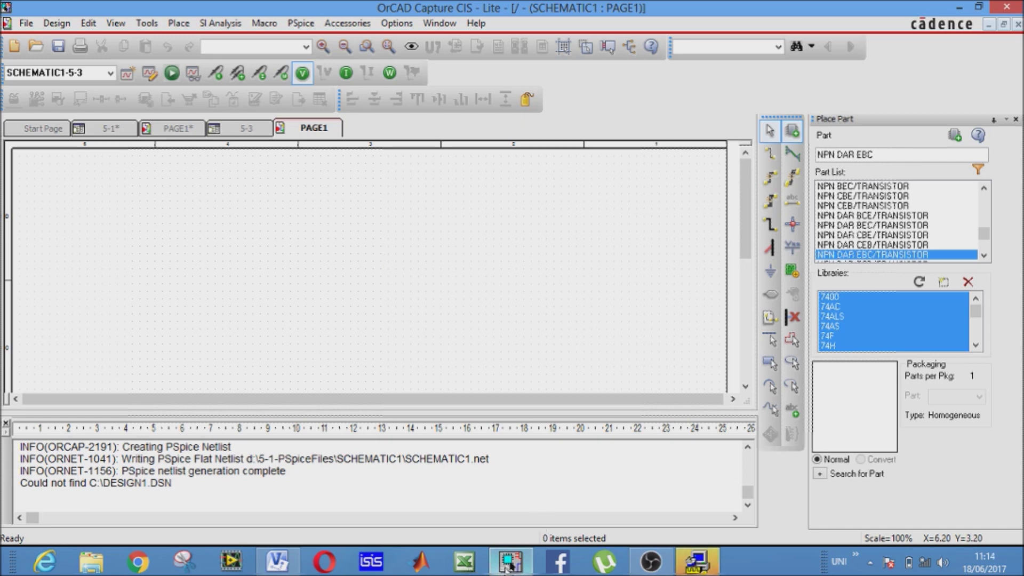
{"action": "left_click", "coordinate": [286, 566]}
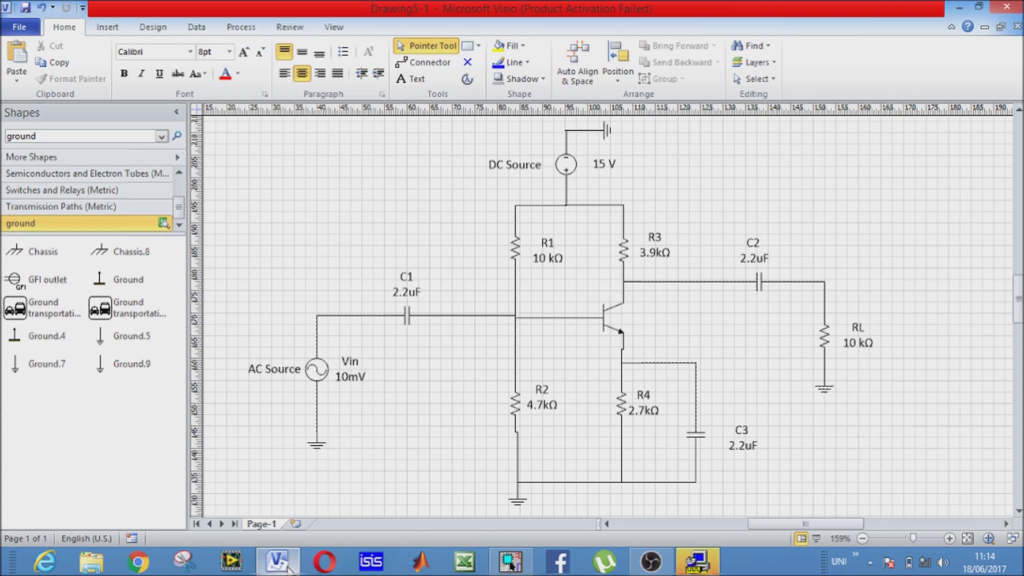
{"action": "left_click", "coordinate": [288, 568]}
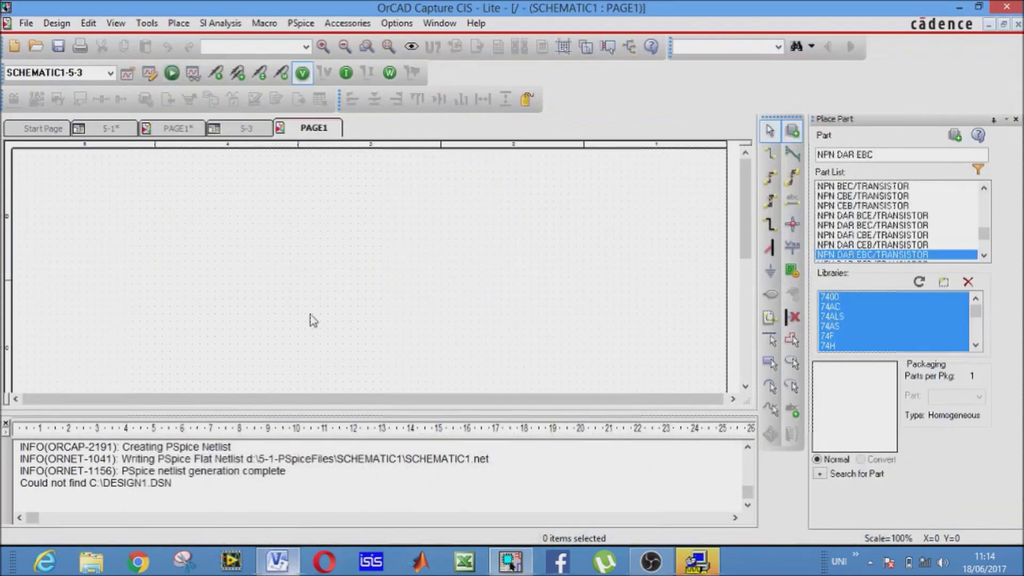
Place 1k resistors R1 and R2 using the PSpice Component resistor menu.
{"action": "left_click", "coordinate": [179, 25]}
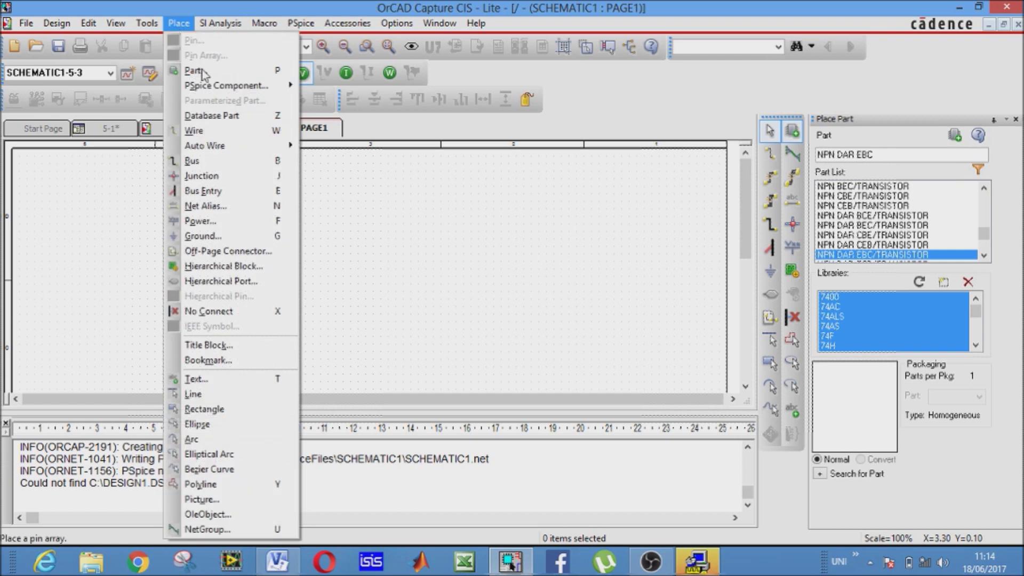
{"action": "mouse_move", "coordinate": [215, 89]}
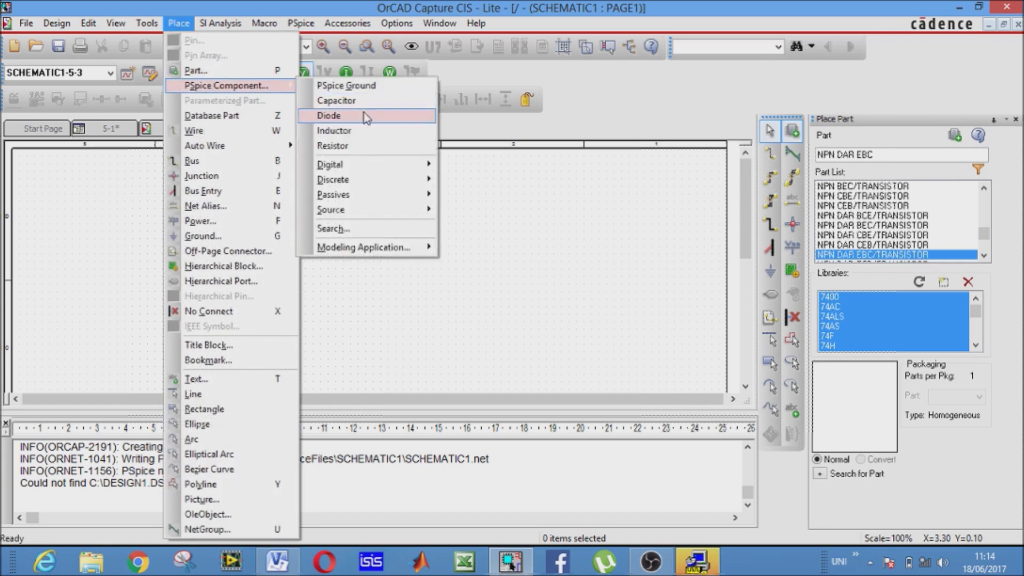
{"action": "left_click", "coordinate": [347, 148]}
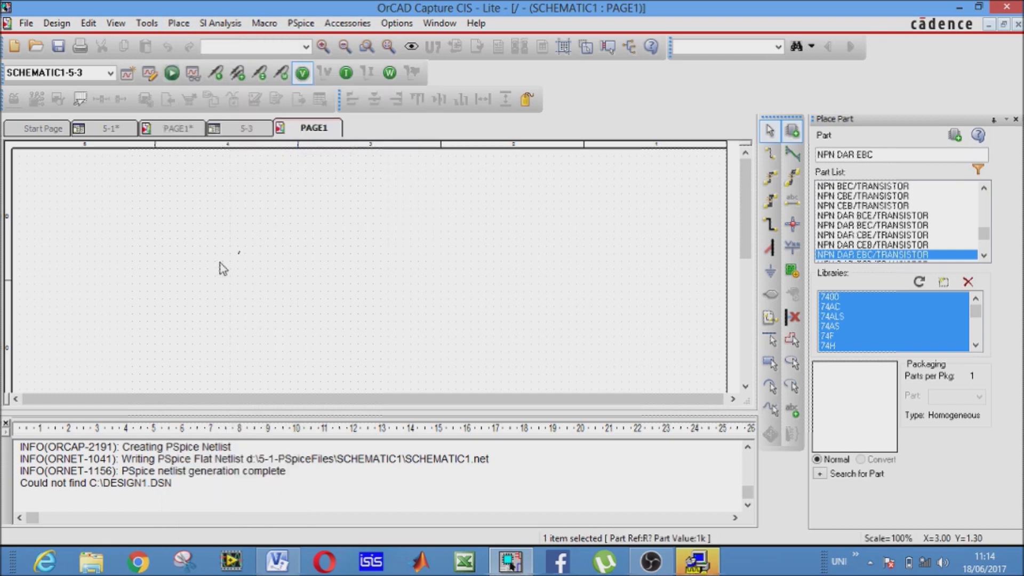
{"action": "left_click", "coordinate": [237, 245]}
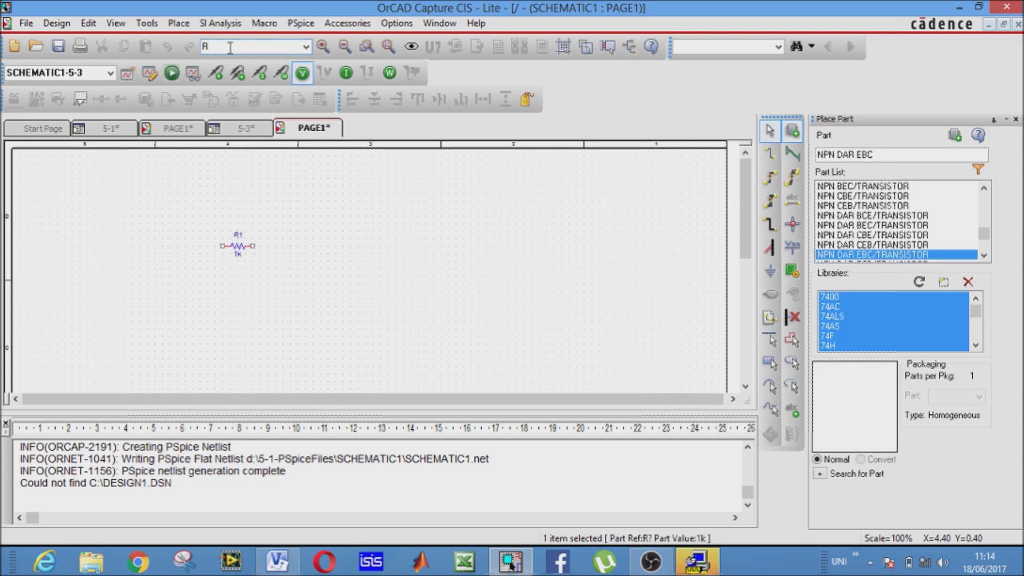
{"action": "left_click", "coordinate": [411, 222]}
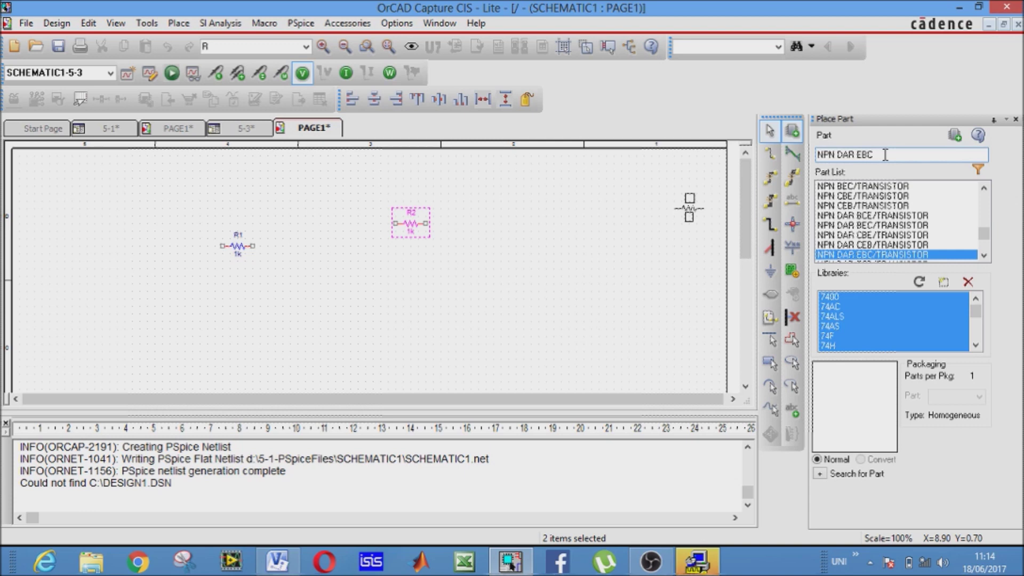
Look up the analog 1k resistor in Place Part and place R3 right of R2.
{"action": "left_click", "coordinate": [794, 135]}
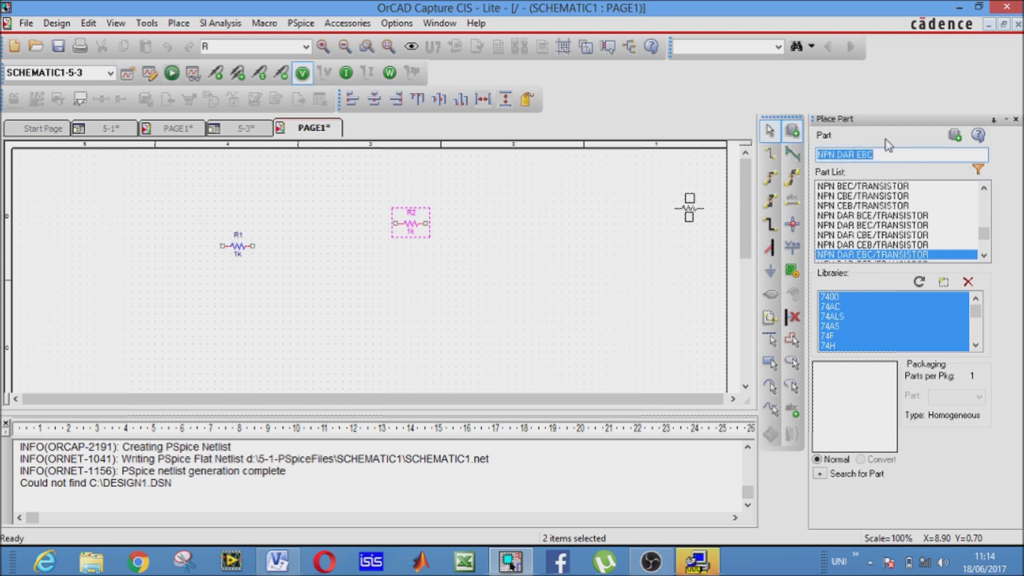
{"action": "left_click", "coordinate": [1015, 120]}
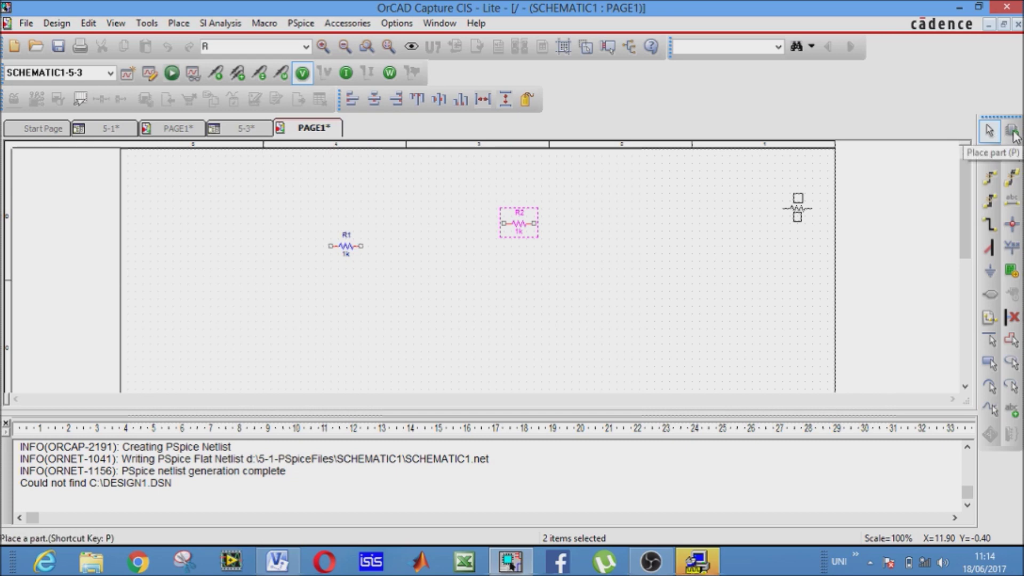
{"action": "left_click", "coordinate": [1014, 136]}
{"action": "type", "text": "Q"}
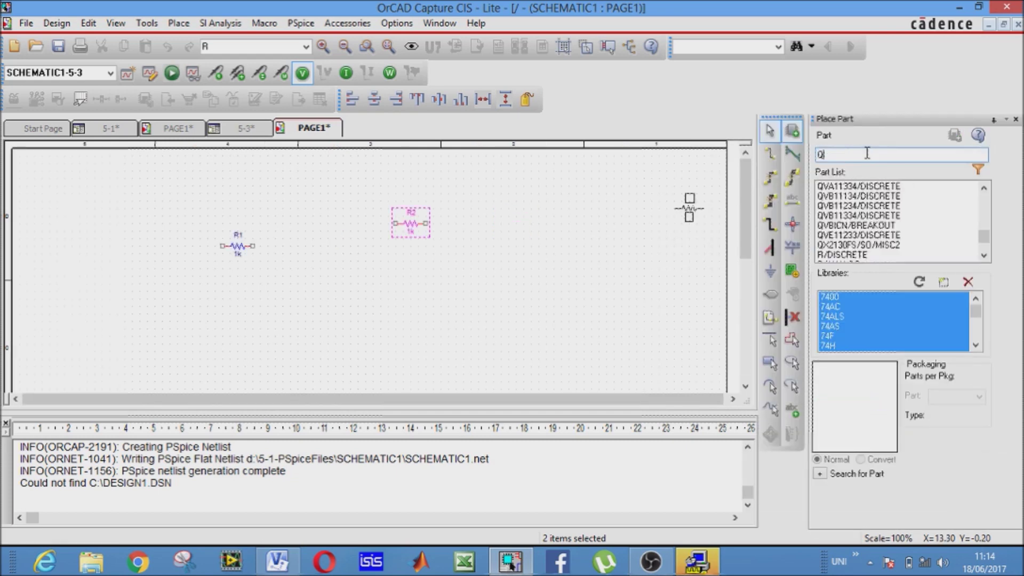
{"action": "type", "text": "R"}
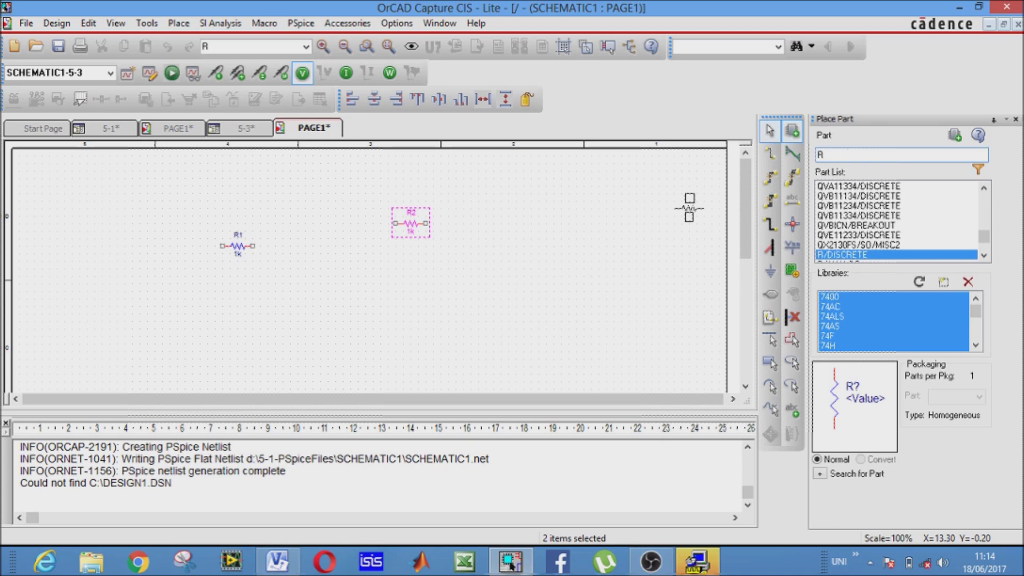
{"action": "key", "text": "Down"}
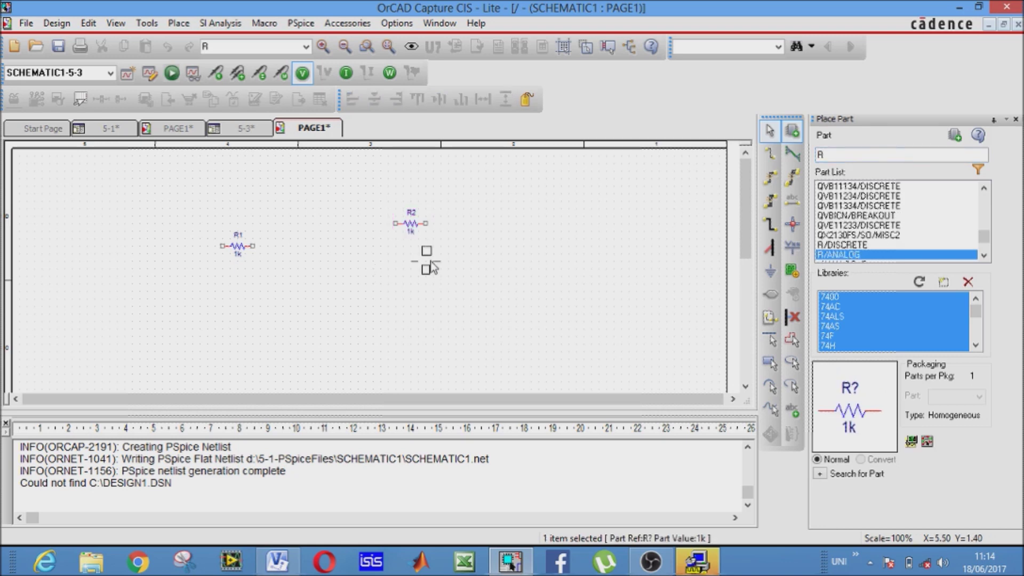
{"action": "left_click", "coordinate": [525, 257]}
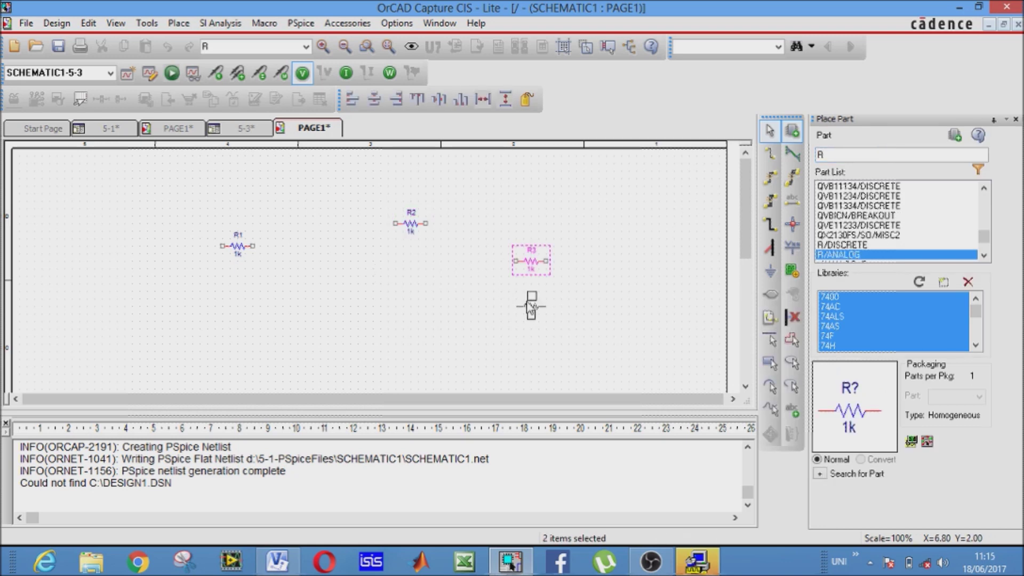
{"action": "key", "text": "Escape"}
{"action": "left_click", "coordinate": [526, 305]}
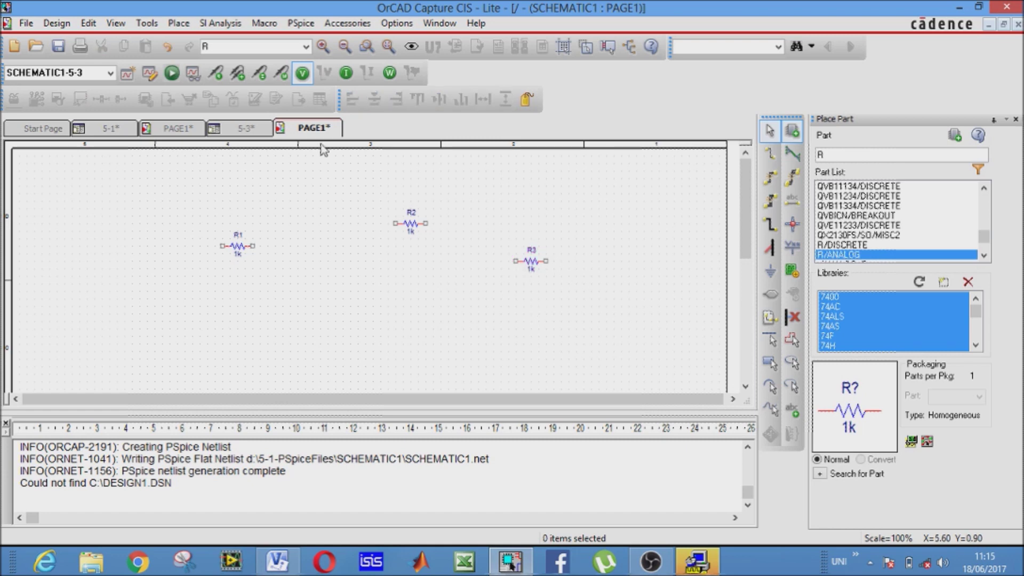
{"action": "left_click", "coordinate": [246, 47]}
Place a rotated 1n capacitor C2 at the far left of the page.
{"action": "key", "text": "Return"}
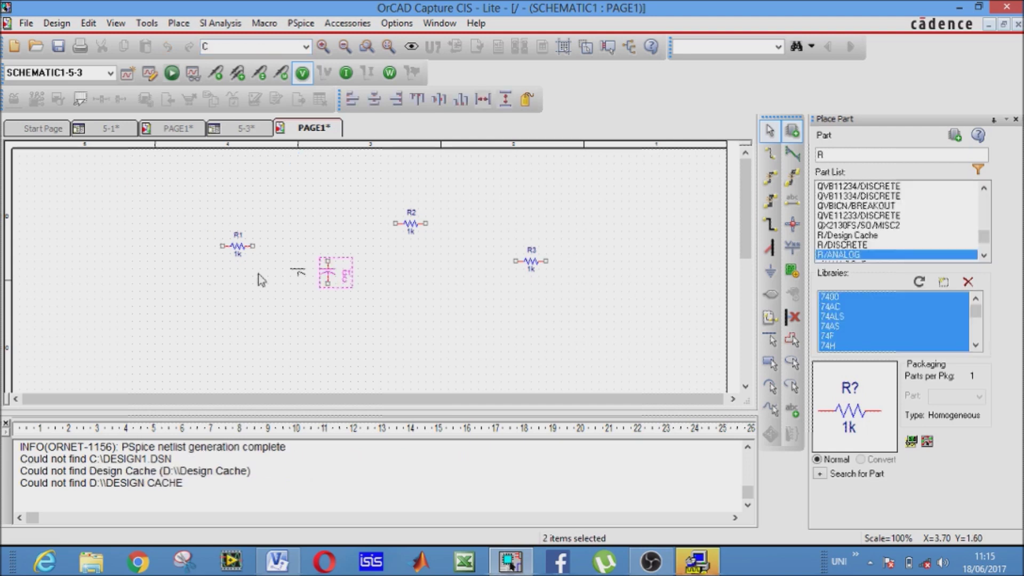
{"action": "key", "text": "Escape"}
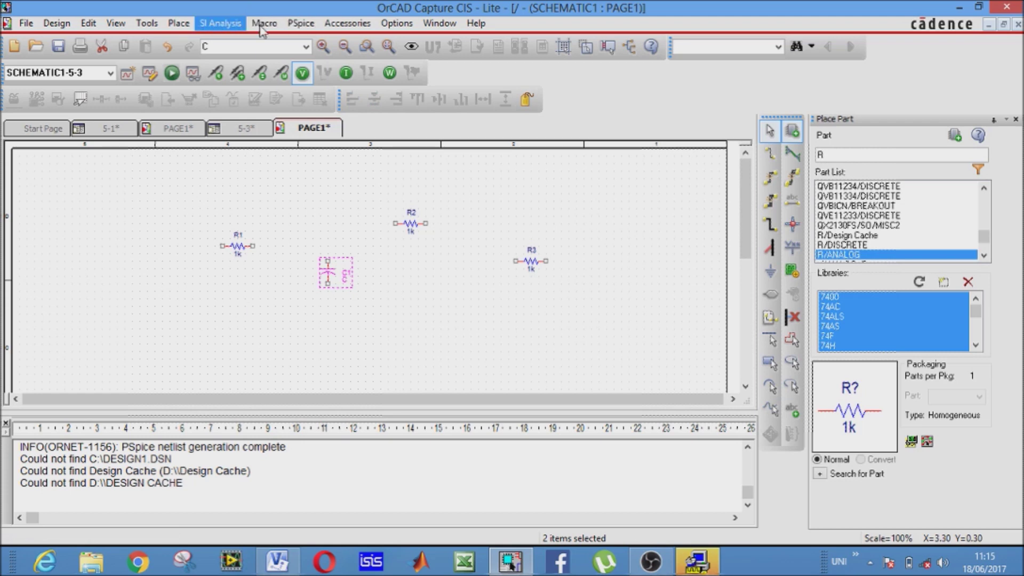
{"action": "left_click", "coordinate": [300, 24]}
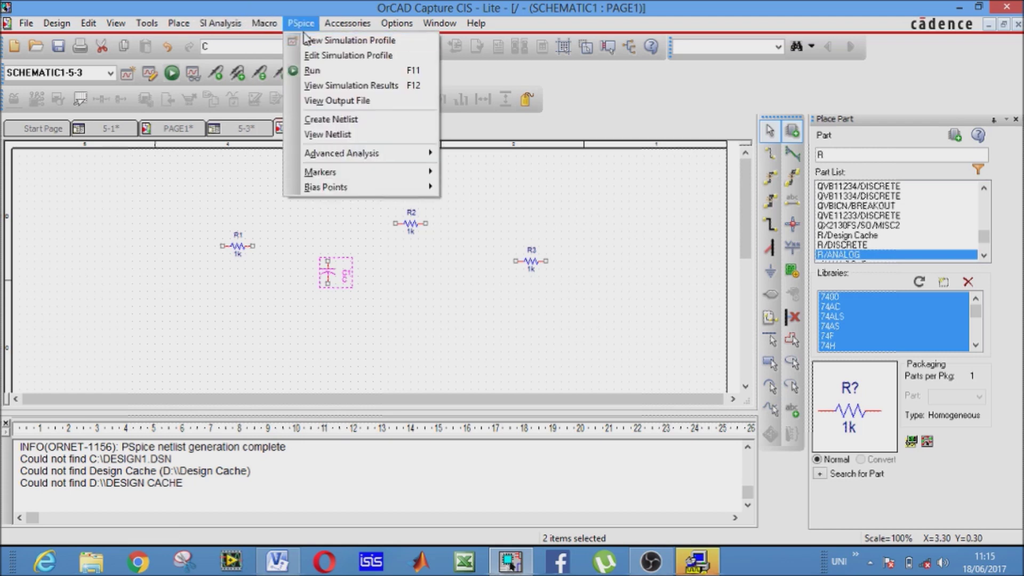
{"action": "mouse_move", "coordinate": [179, 23]}
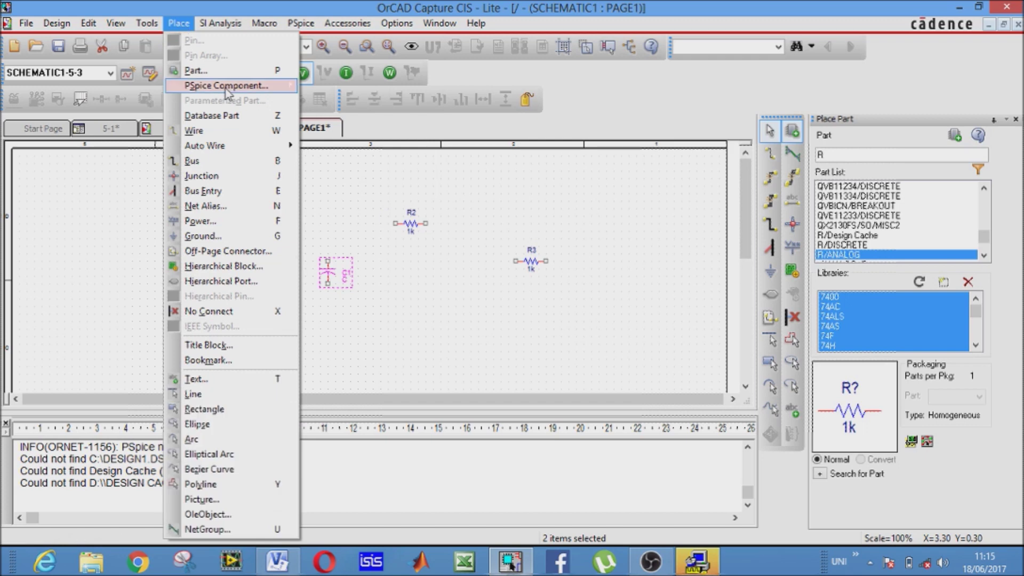
{"action": "mouse_move", "coordinate": [226, 92]}
{"action": "left_click", "coordinate": [331, 101]}
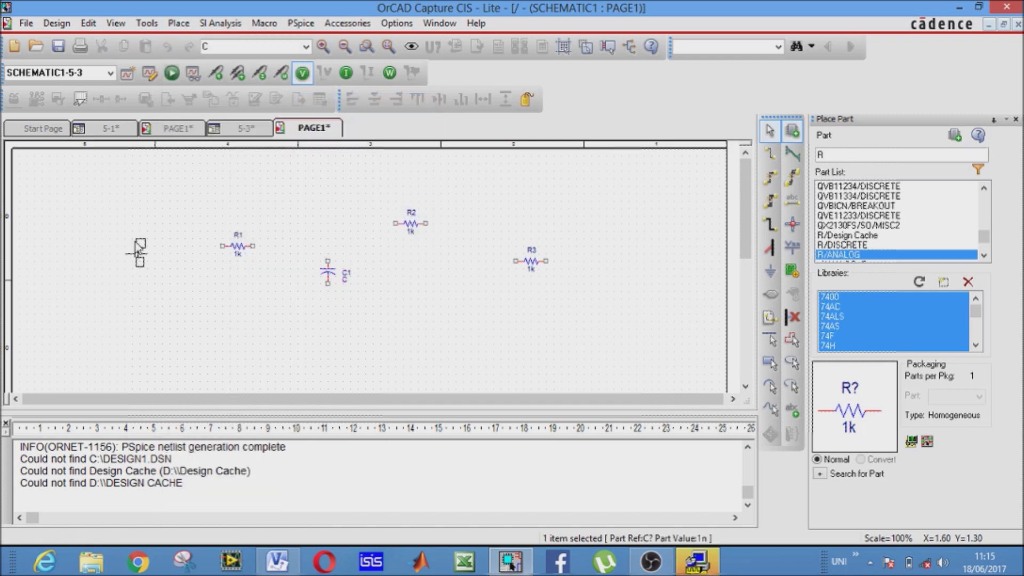
{"action": "key", "text": "r"}
{"action": "left_click", "coordinate": [137, 239]}
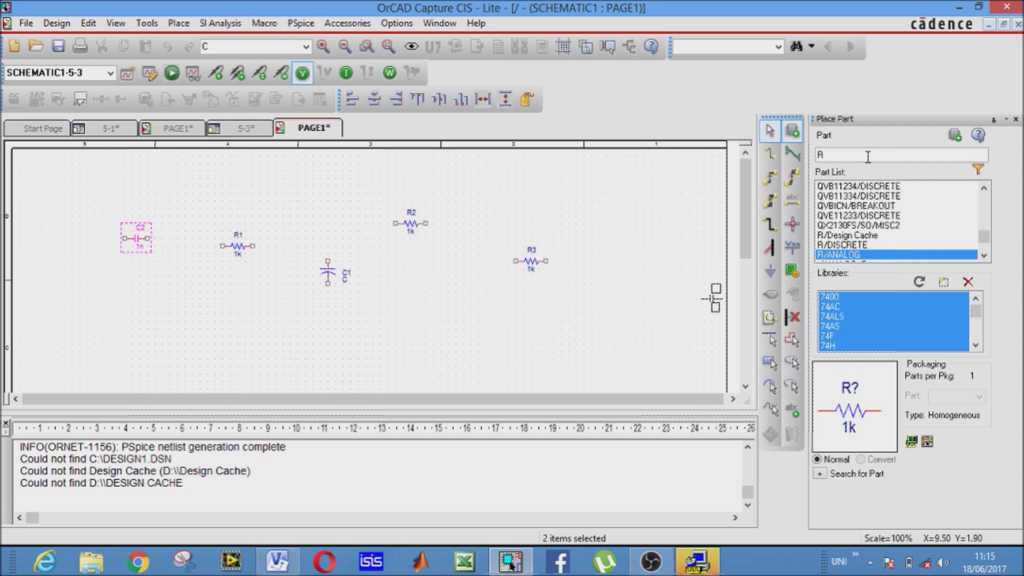
Pick the C/ANALOG part and place 1n capacitor C3 above the resistors.
{"action": "key", "text": "BackSpace"}
{"action": "type", "text": "C"}
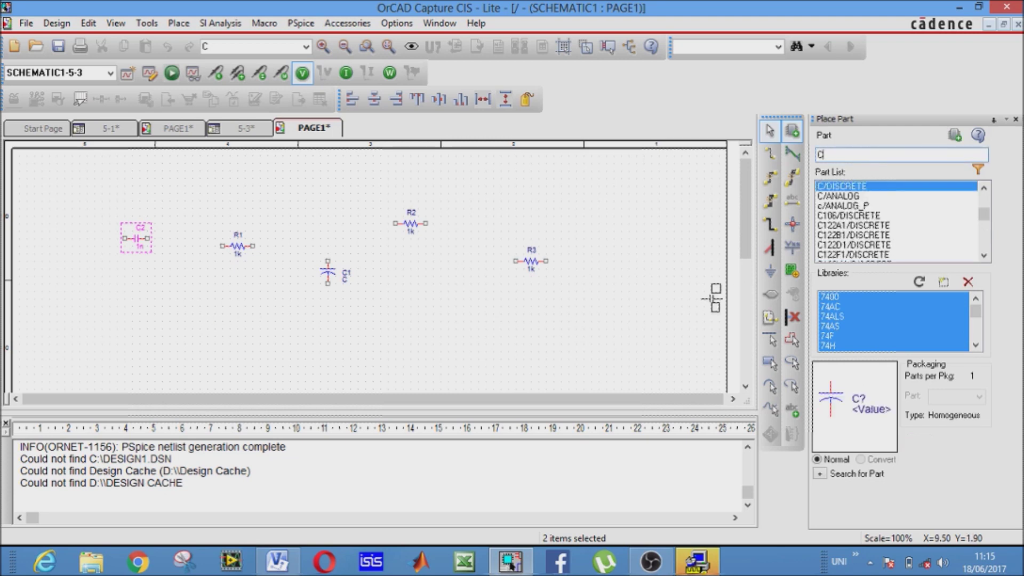
{"action": "left_click", "coordinate": [842, 196]}
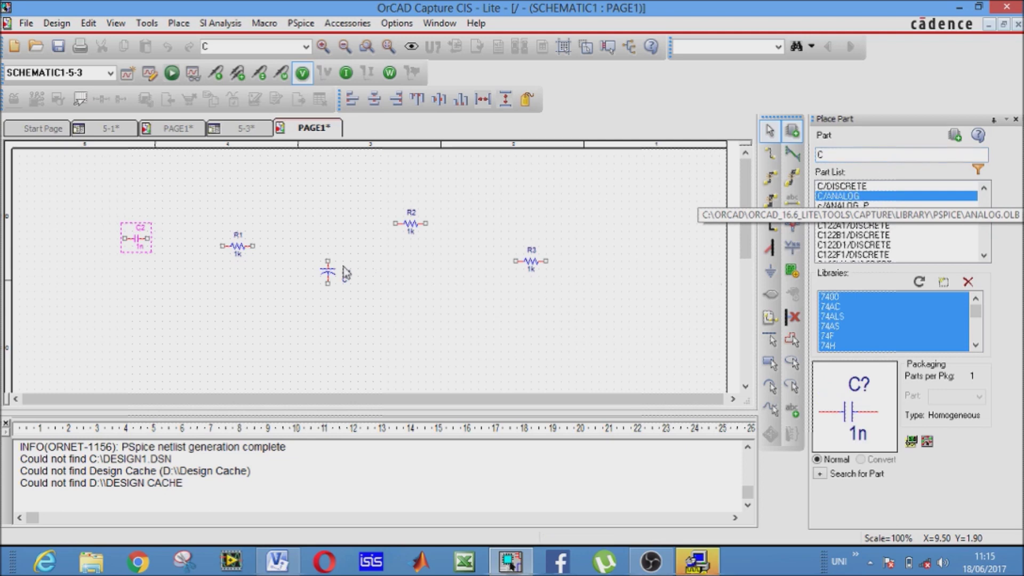
{"action": "left_click", "coordinate": [316, 192]}
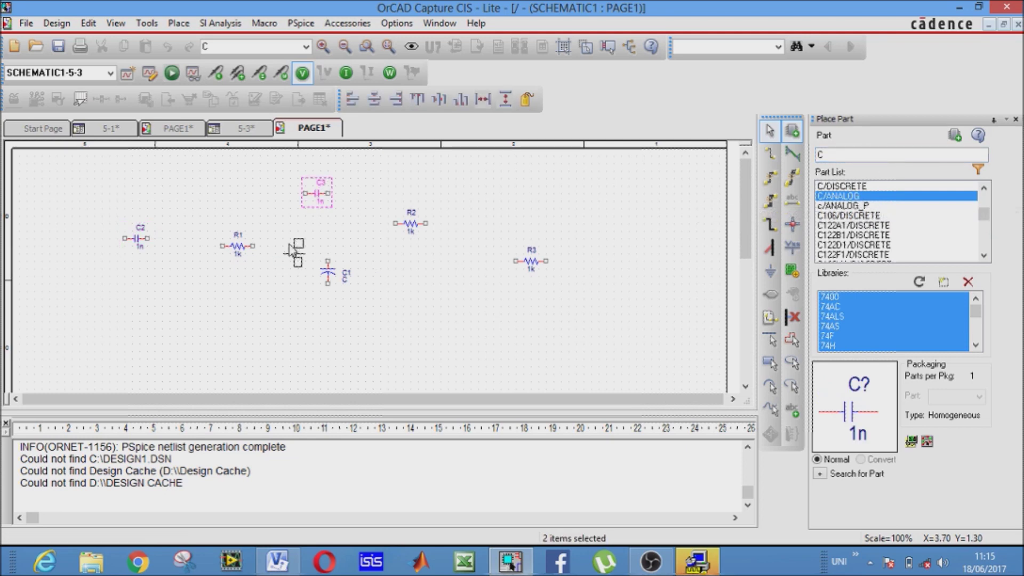
{"action": "key", "text": "Escape"}
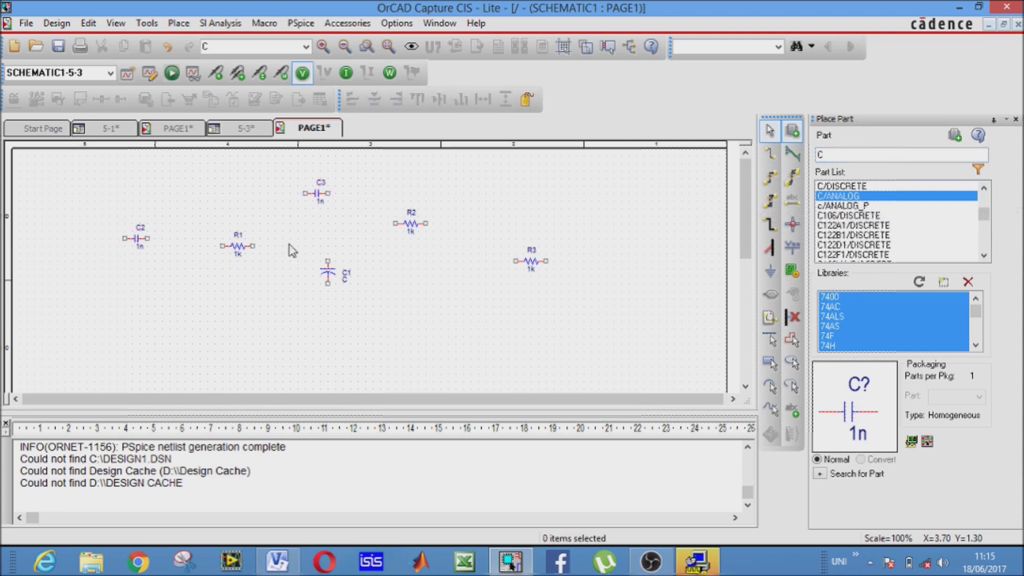
Select the vertical discrete capacitor C1 and delete it.
{"action": "left_click", "coordinate": [328, 271]}
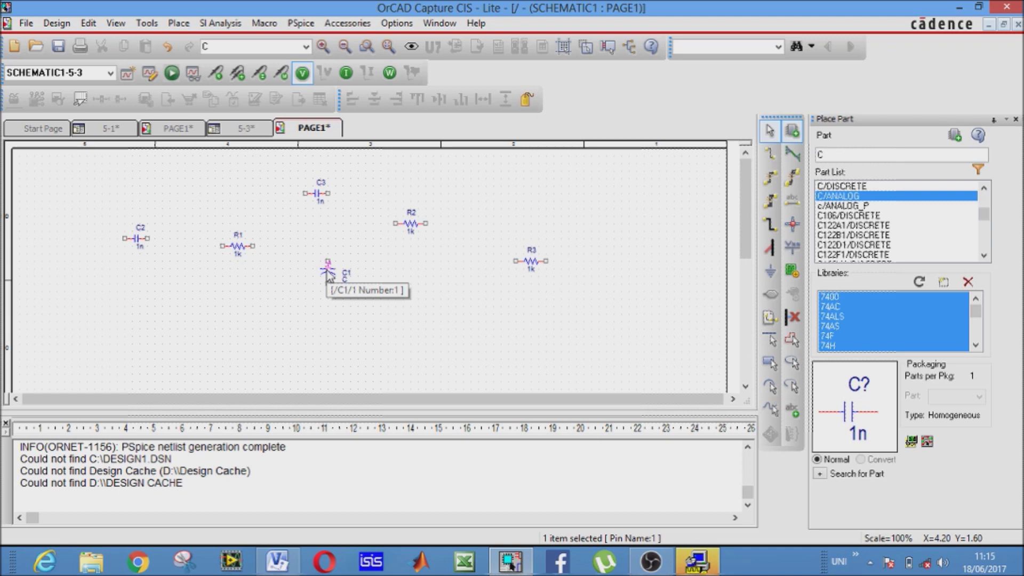
{"action": "left_click", "coordinate": [303, 283]}
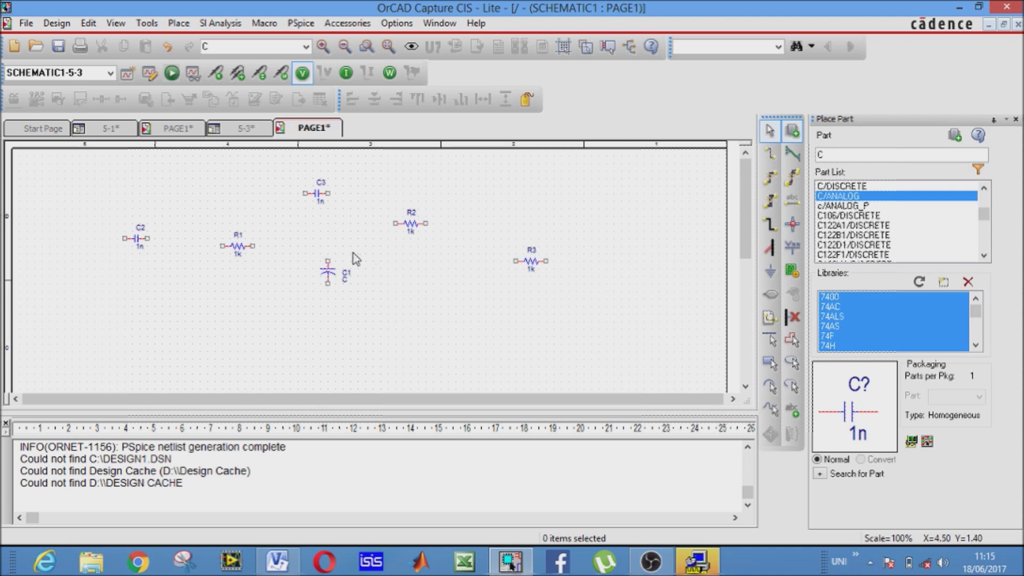
{"action": "left_click_drag", "start_coordinate": [359, 245], "coordinate": [320, 293]}
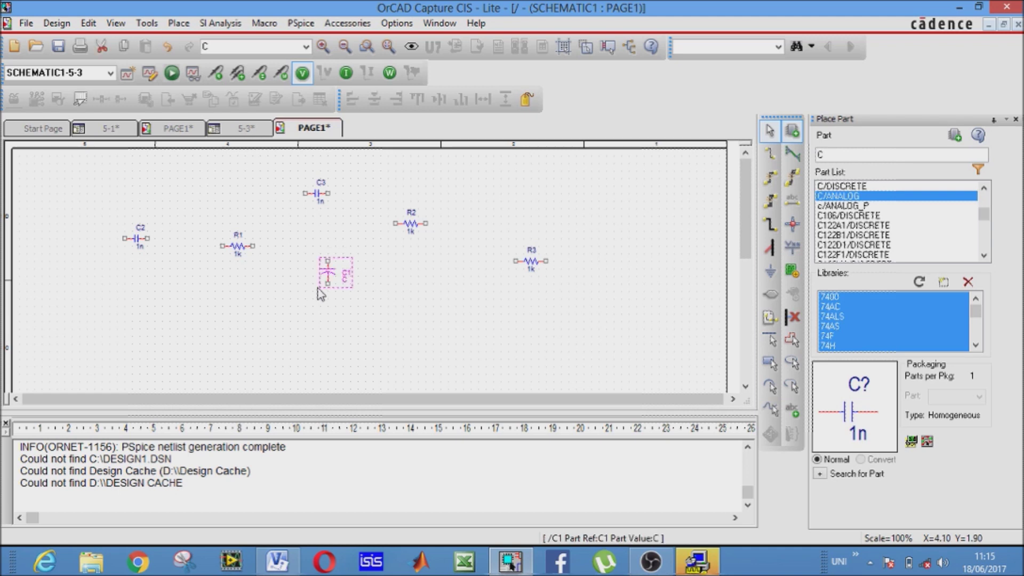
{"action": "key", "text": "Delete"}
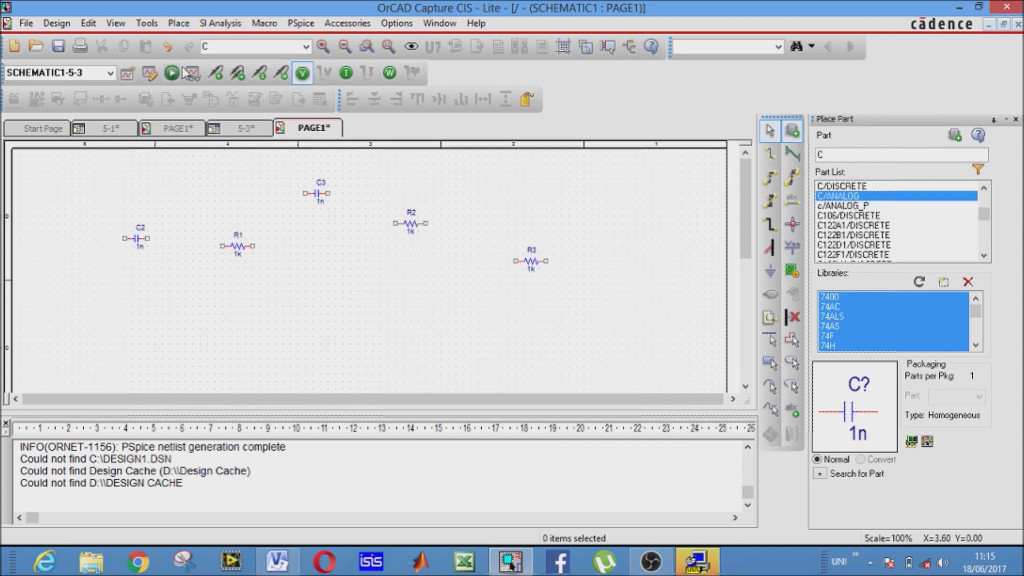
Place 1n capacitor C4 in the spot where C1 was.
{"action": "left_click", "coordinate": [227, 46]}
{"action": "key", "text": "Return"}
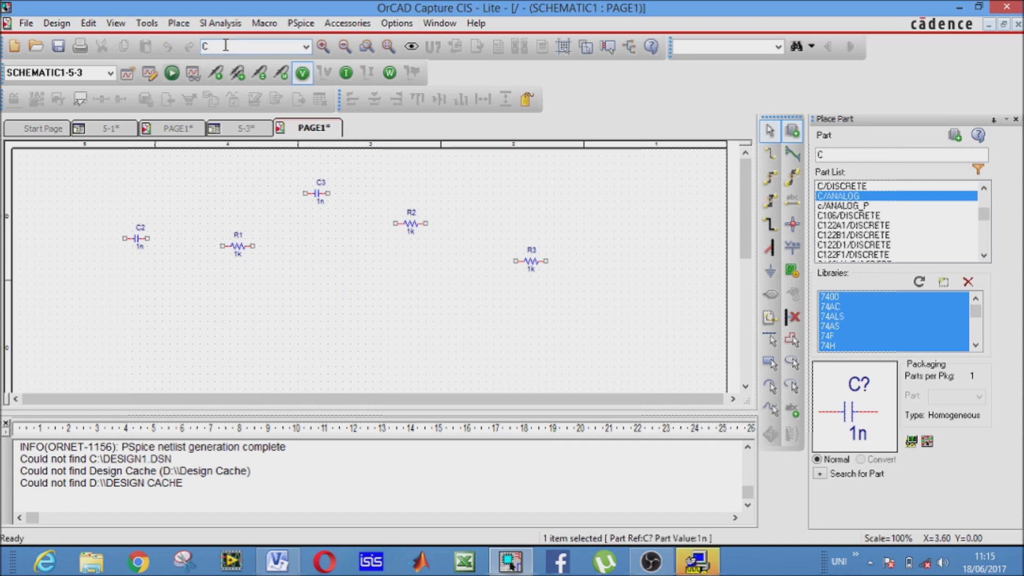
{"action": "left_click", "coordinate": [322, 259]}
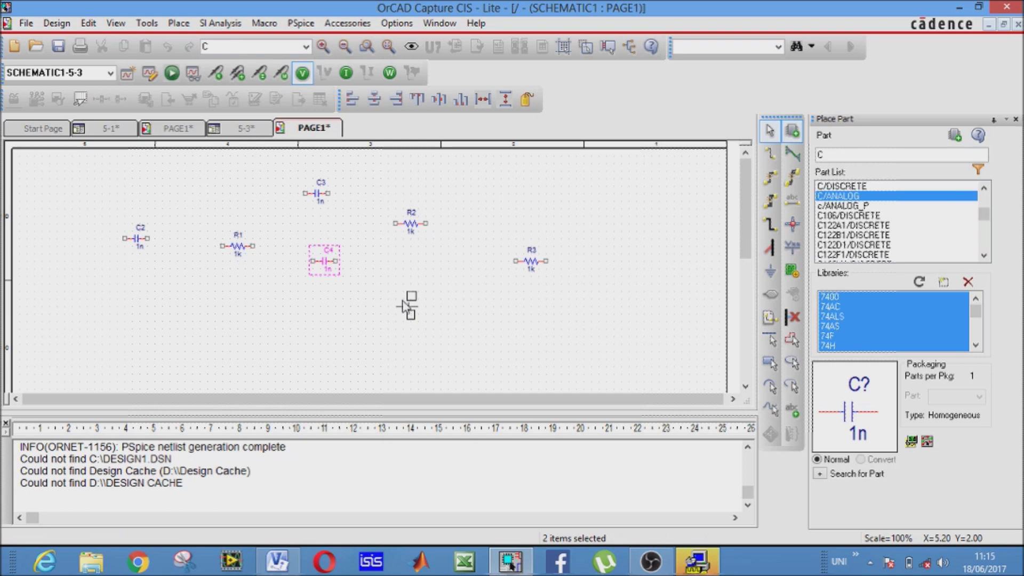
{"action": "key", "text": "Escape"}
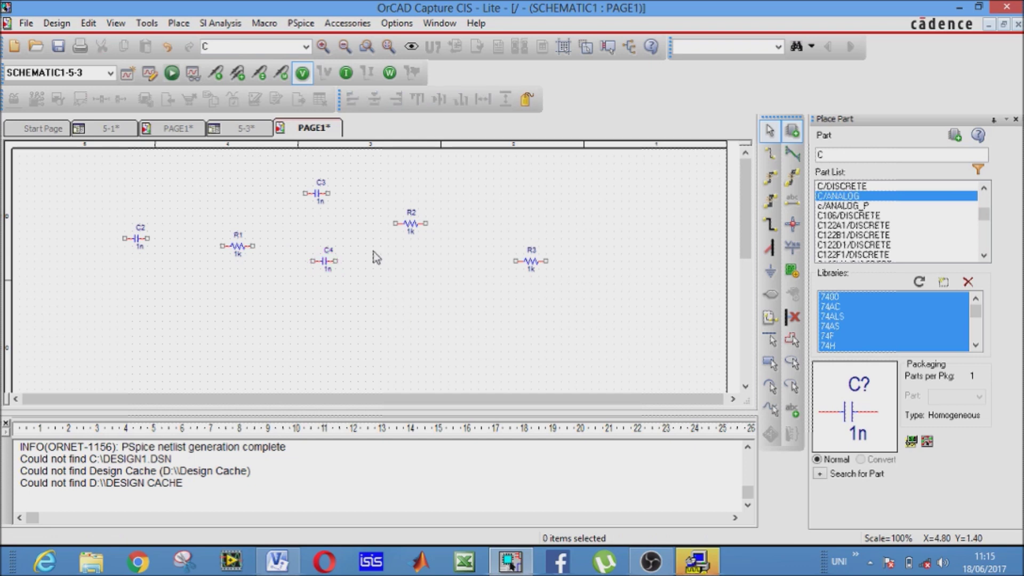
{"action": "left_click", "coordinate": [220, 23]}
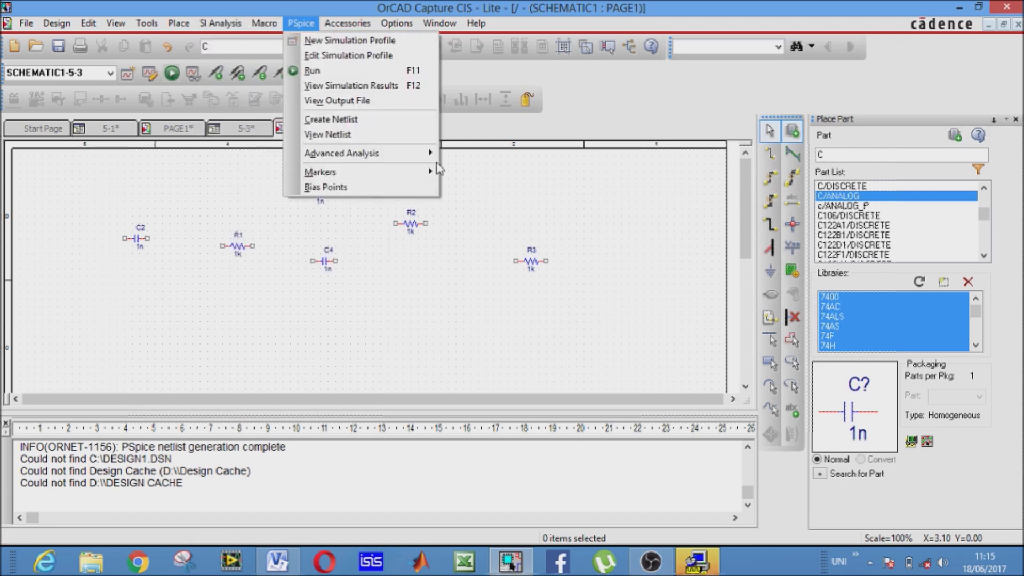
Place sine voltage source V1 at the top right of the page.
{"action": "mouse_move", "coordinate": [178, 23]}
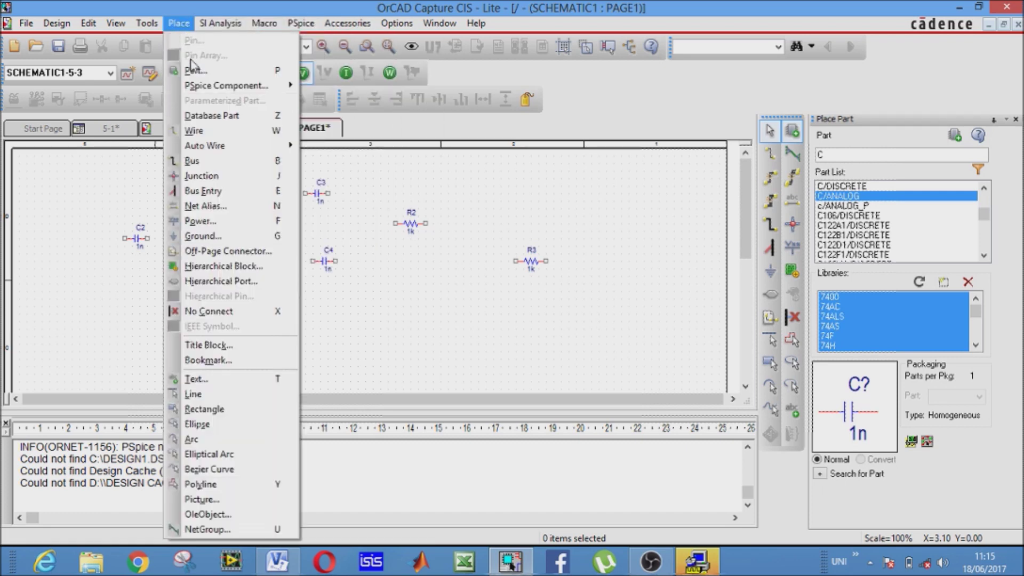
{"action": "mouse_move", "coordinate": [241, 85]}
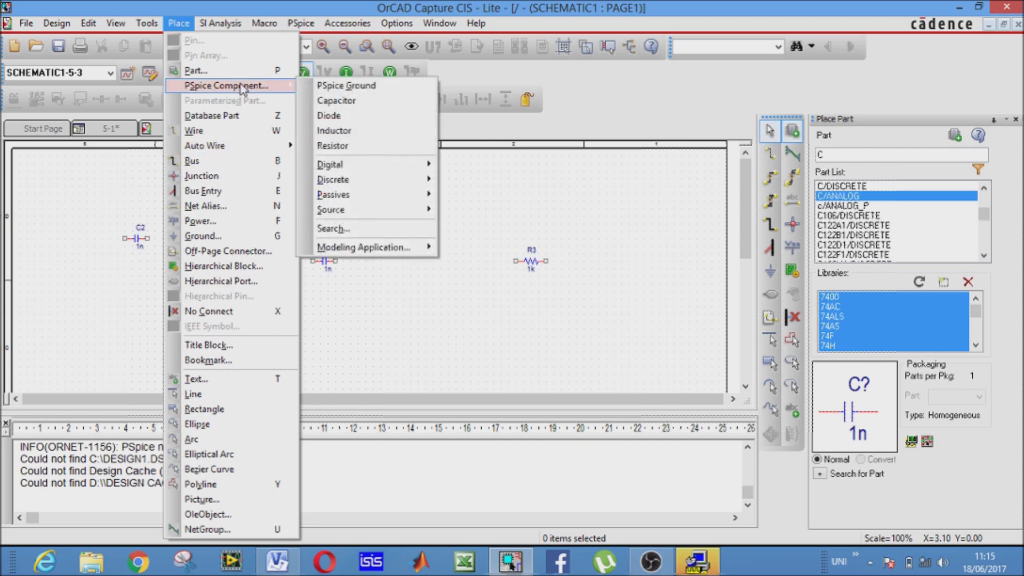
{"action": "mouse_move", "coordinate": [392, 208]}
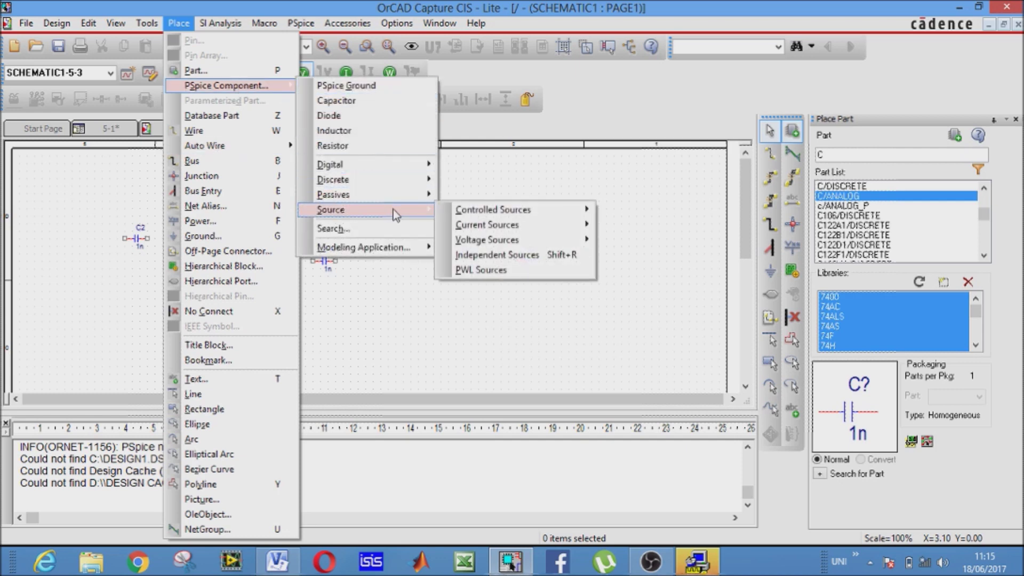
{"action": "mouse_move", "coordinate": [552, 244]}
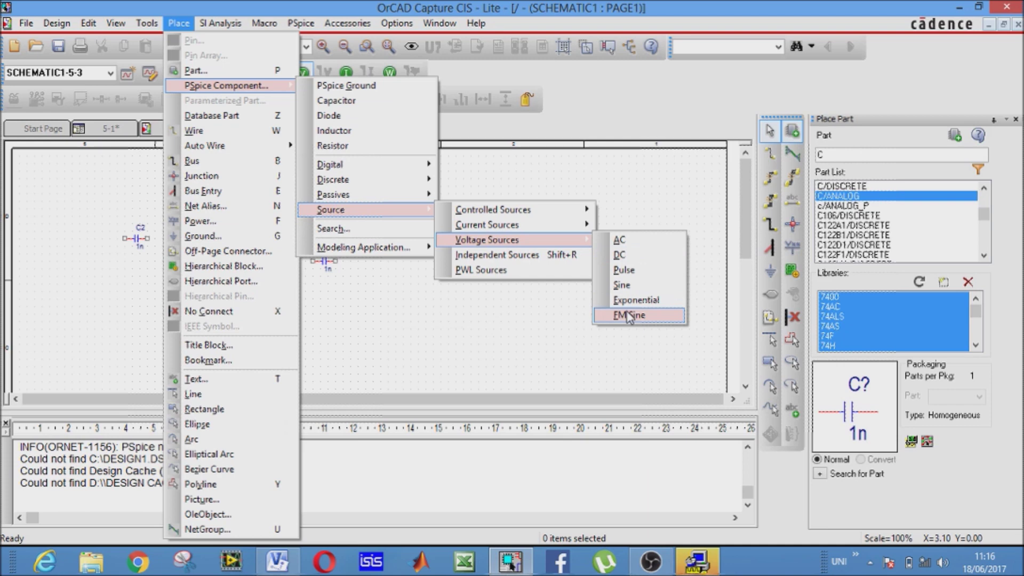
{"action": "left_click", "coordinate": [627, 291]}
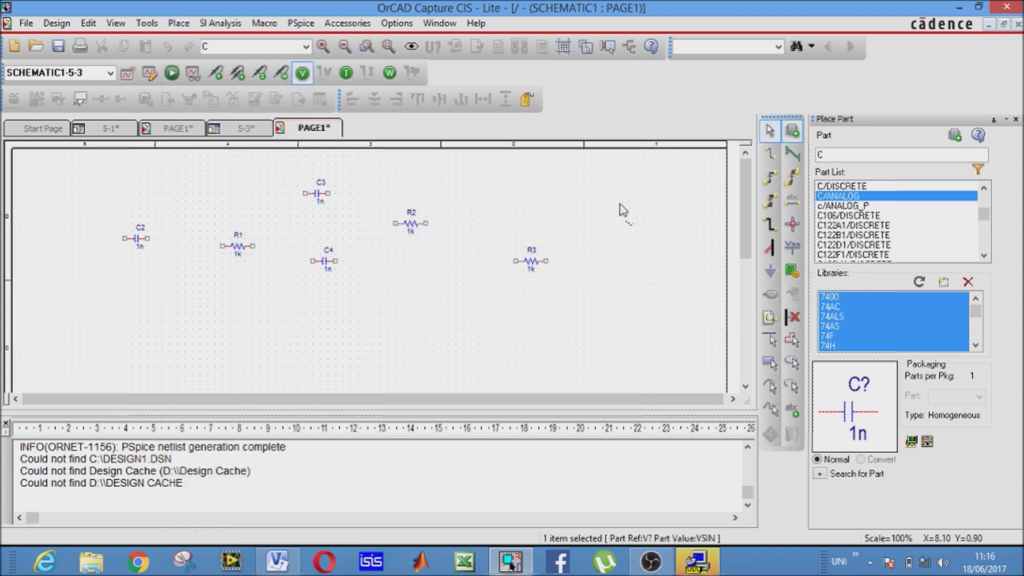
{"action": "left_click", "coordinate": [627, 250]}
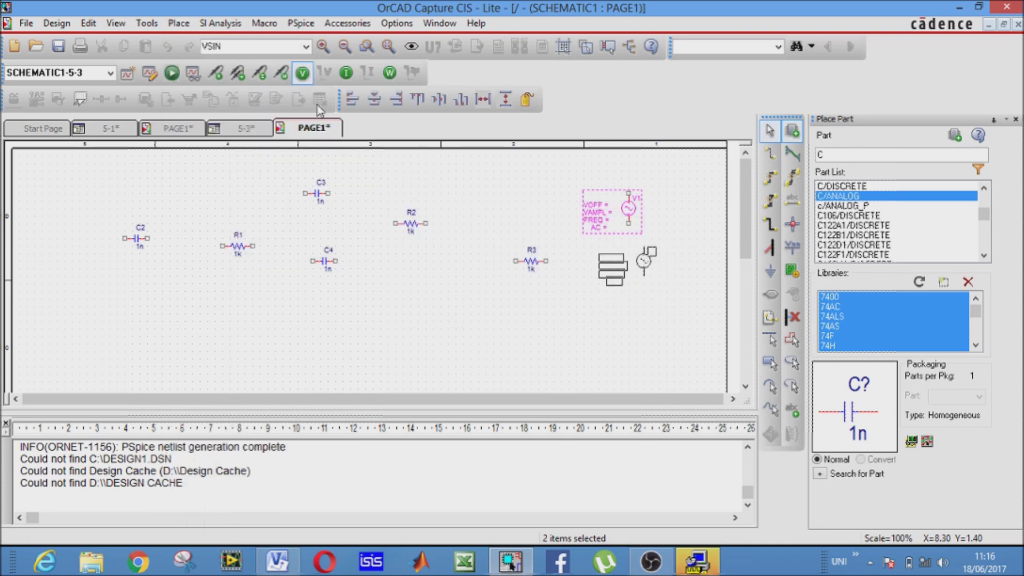
Place DC voltage source V2 below the sine source.
{"action": "left_click", "coordinate": [177, 24]}
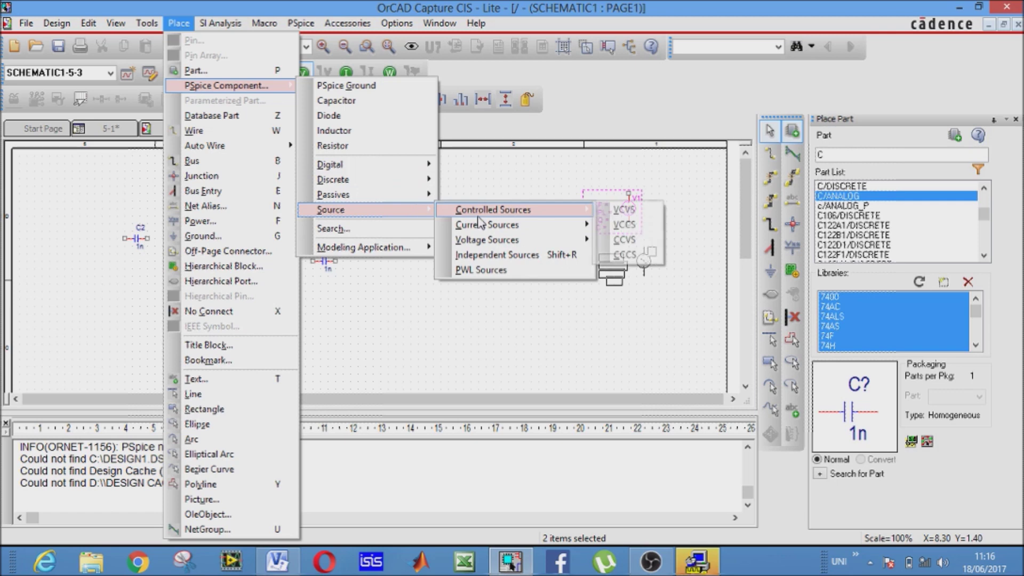
{"action": "mouse_move", "coordinate": [521, 239]}
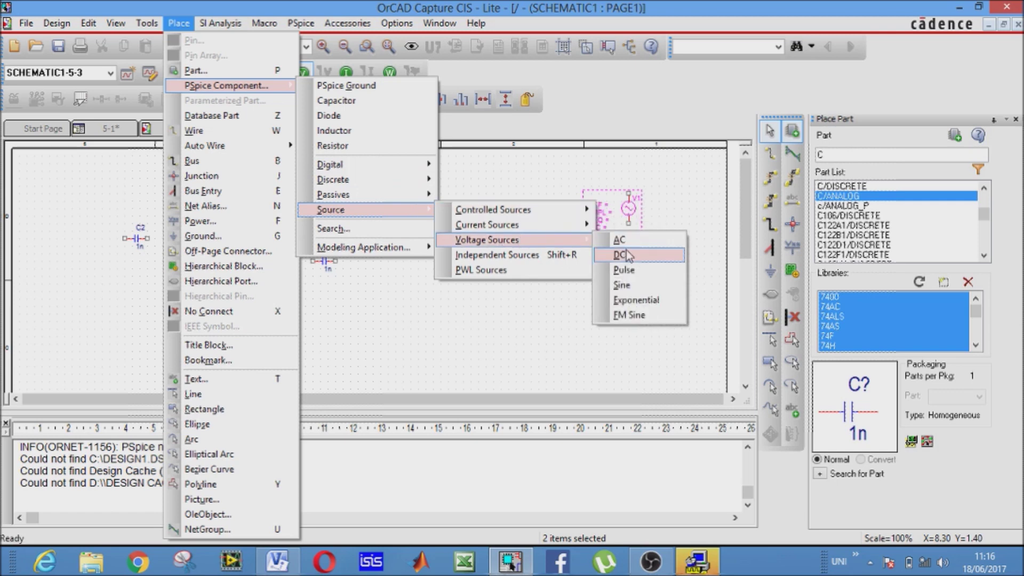
{"action": "left_click", "coordinate": [625, 256]}
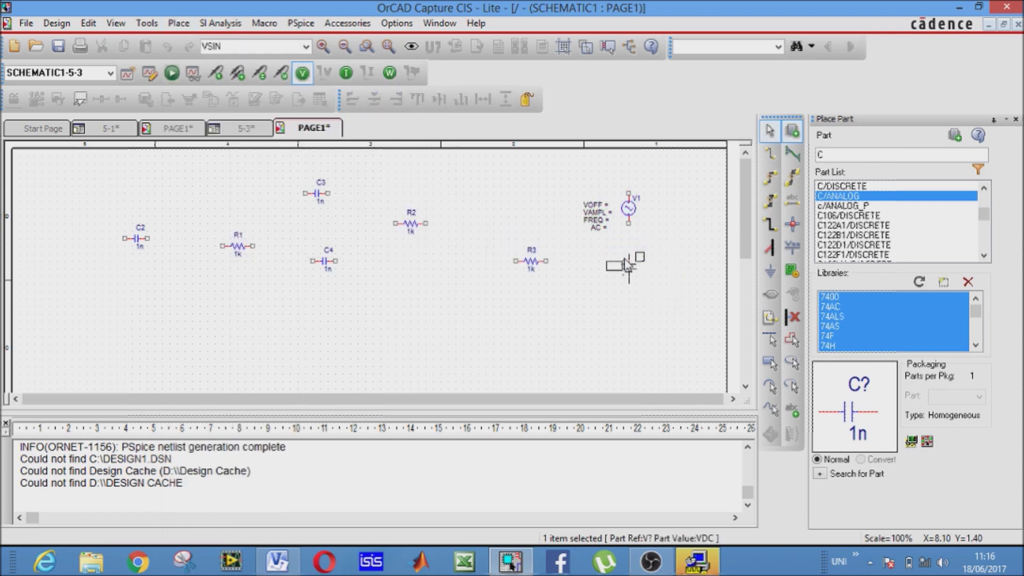
{"action": "left_click", "coordinate": [625, 312]}
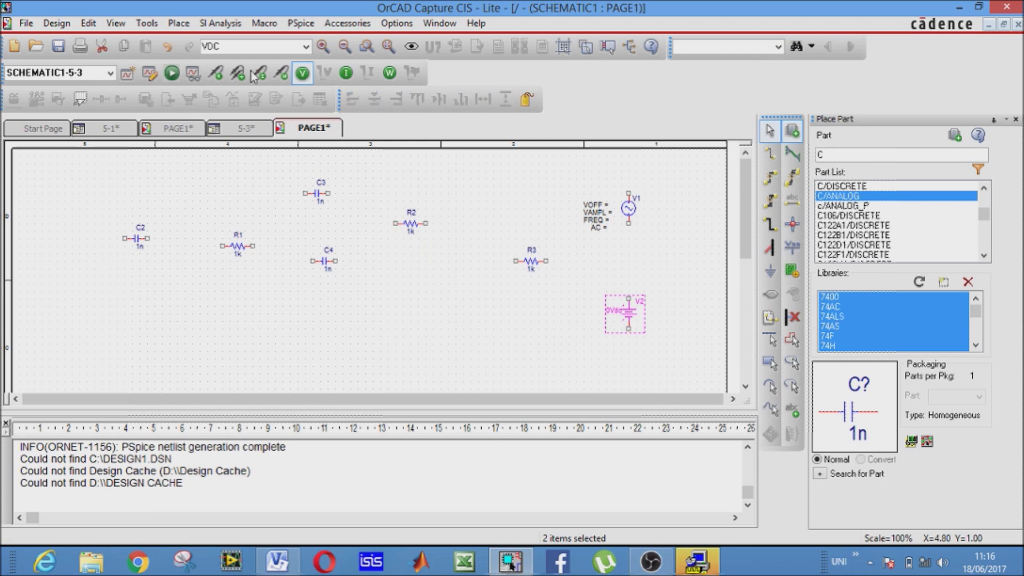
Add VSIN source V3 below C4, then select every part and delete them all.
{"action": "left_click", "coordinate": [239, 52]}
{"action": "left_click", "coordinate": [240, 52]}
{"action": "type", "text": "SIN"}
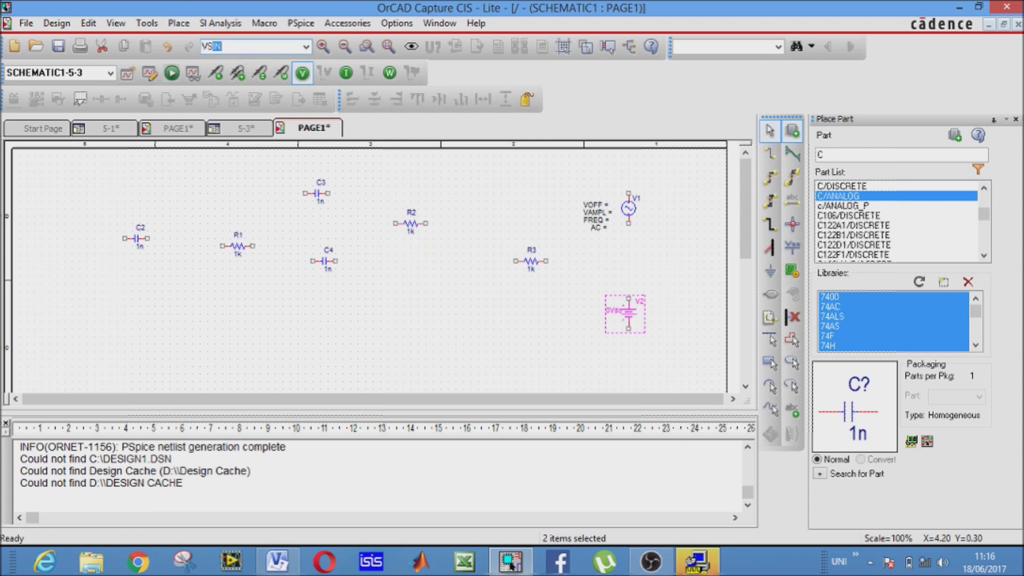
{"action": "key", "text": "Return"}
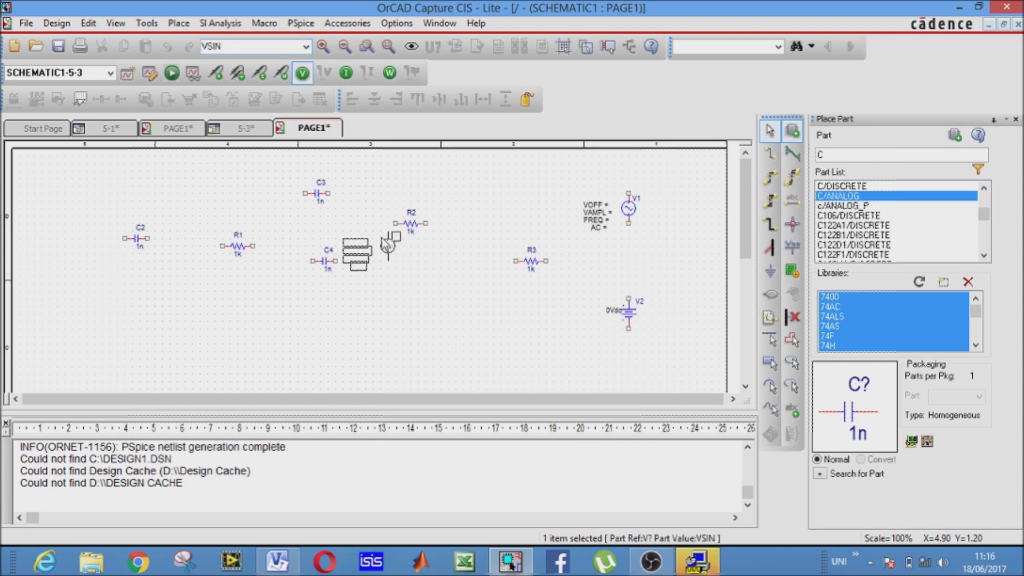
{"action": "left_click", "coordinate": [577, 367]}
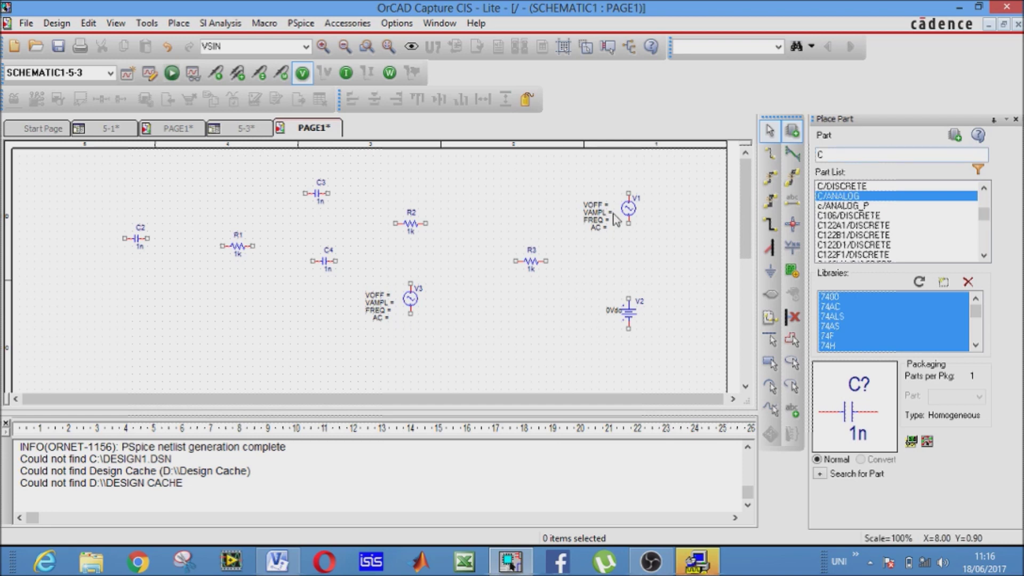
{"action": "left_click_drag", "start_coordinate": [673, 172], "coordinate": [64, 373]}
{"action": "key", "text": "Delete"}
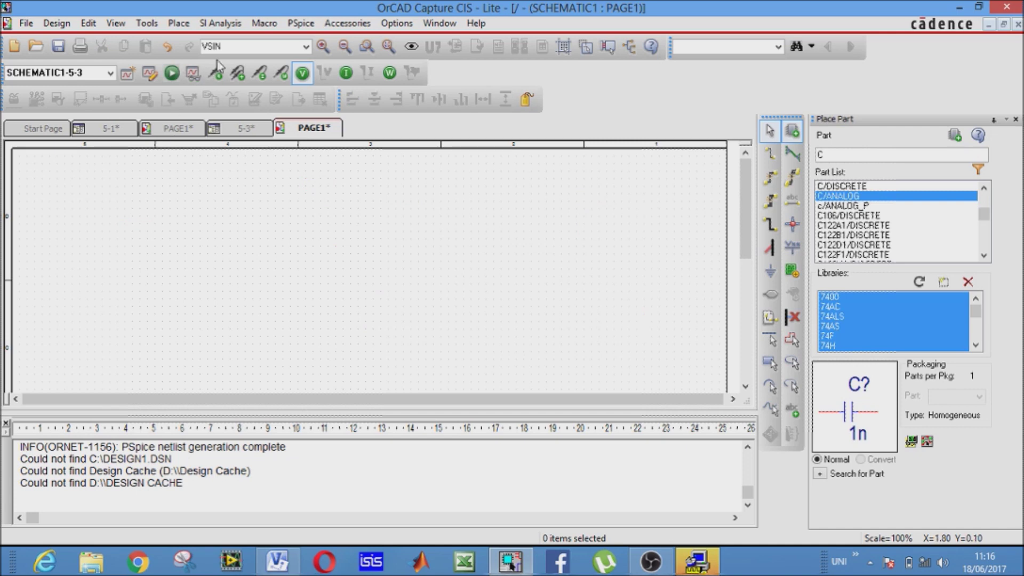
Place VSIN sine source V1 at the left of the page.
{"action": "key", "text": "Return"}
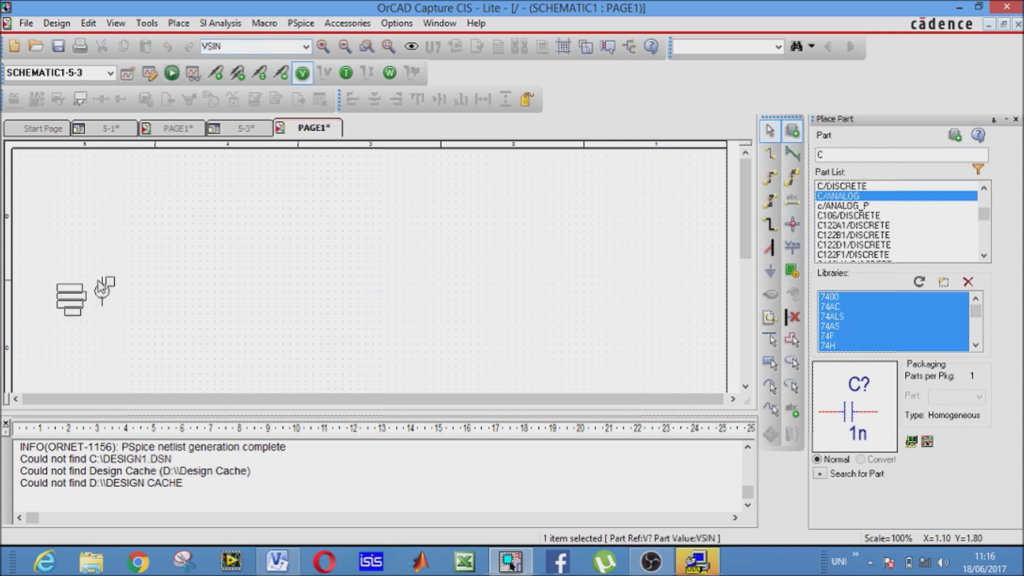
{"action": "left_click", "coordinate": [124, 275]}
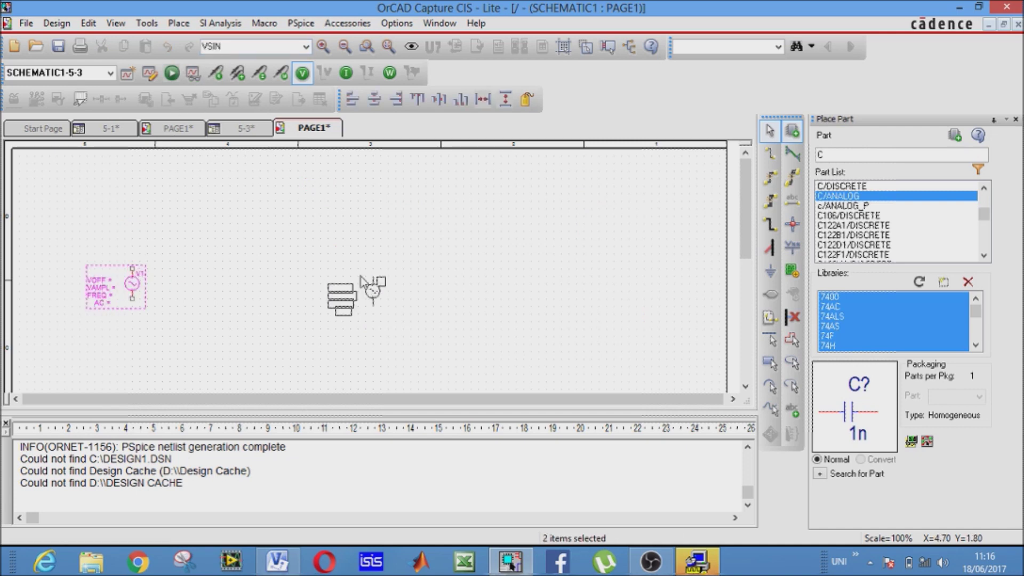
{"action": "key", "text": "Escape"}
{"action": "left_click", "coordinate": [337, 243]}
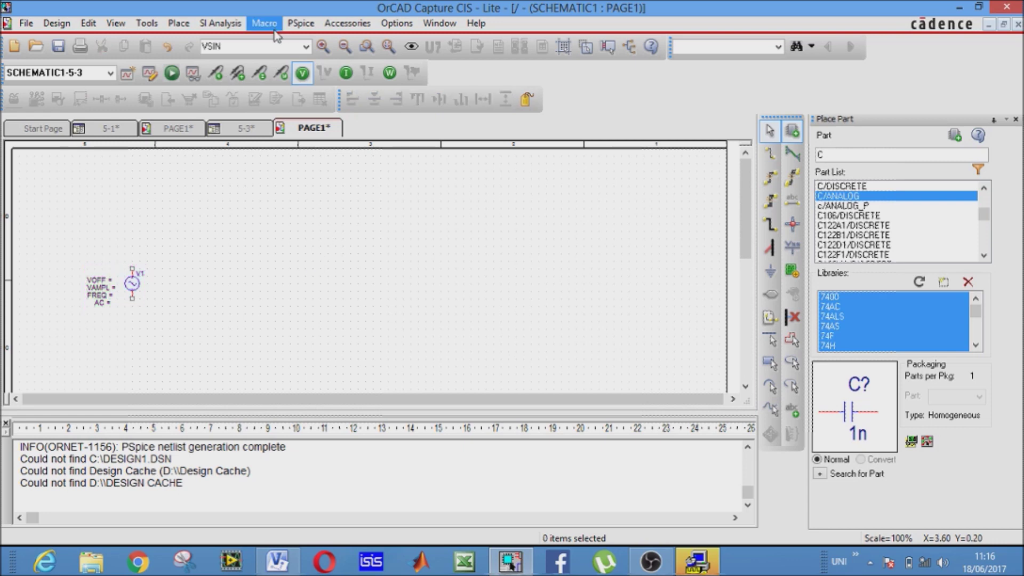
Place upright 1k resistors R1, R2 in one column and R3, R4 in another.
{"action": "left_click", "coordinate": [261, 45]}
{"action": "type", "text": "R"}
{"action": "key", "text": "Return"}
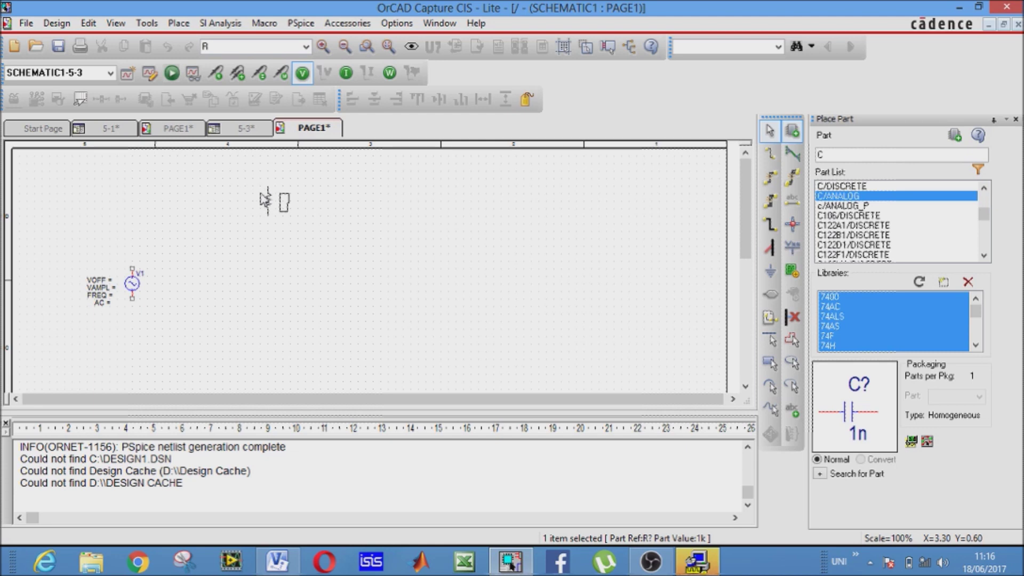
{"action": "key", "text": "r"}
{"action": "left_click", "coordinate": [252, 214]}
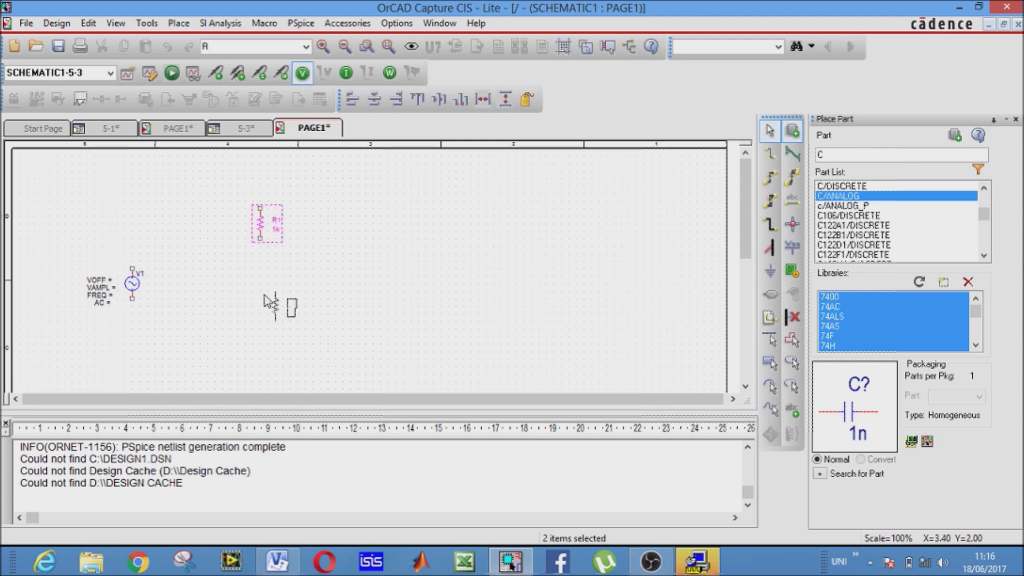
{"action": "key", "text": "Escape"}
{"action": "left_click", "coordinate": [253, 324]}
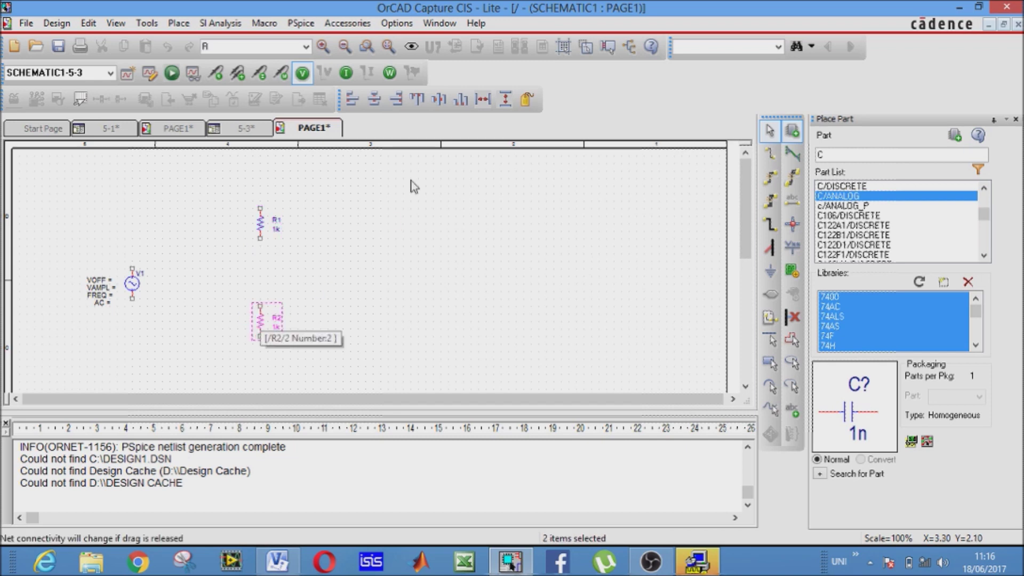
{"action": "left_click", "coordinate": [427, 221]}
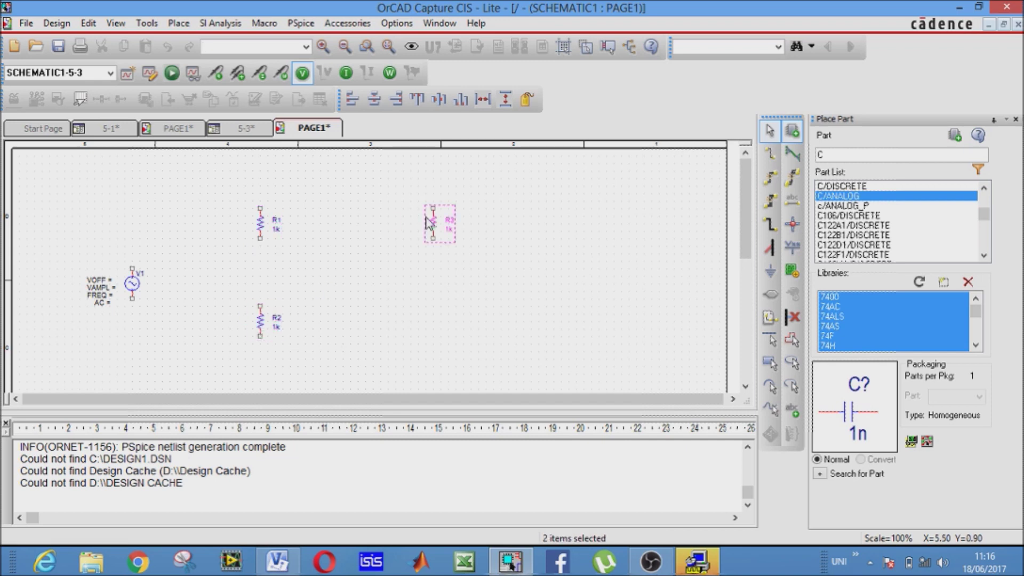
{"action": "left_click", "coordinate": [423, 328]}
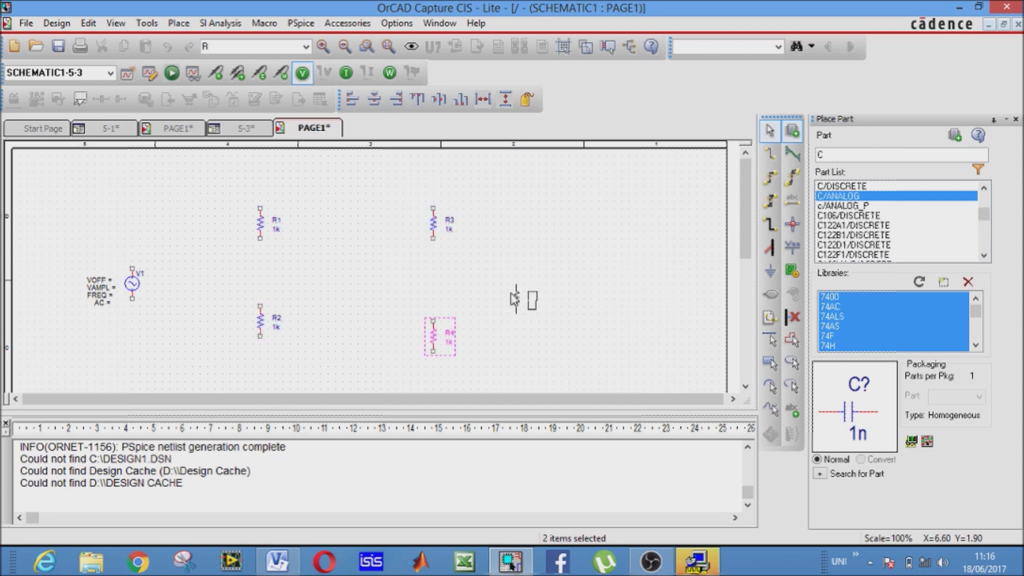
{"action": "key", "text": "Escape"}
{"action": "left_click", "coordinate": [514, 302]}
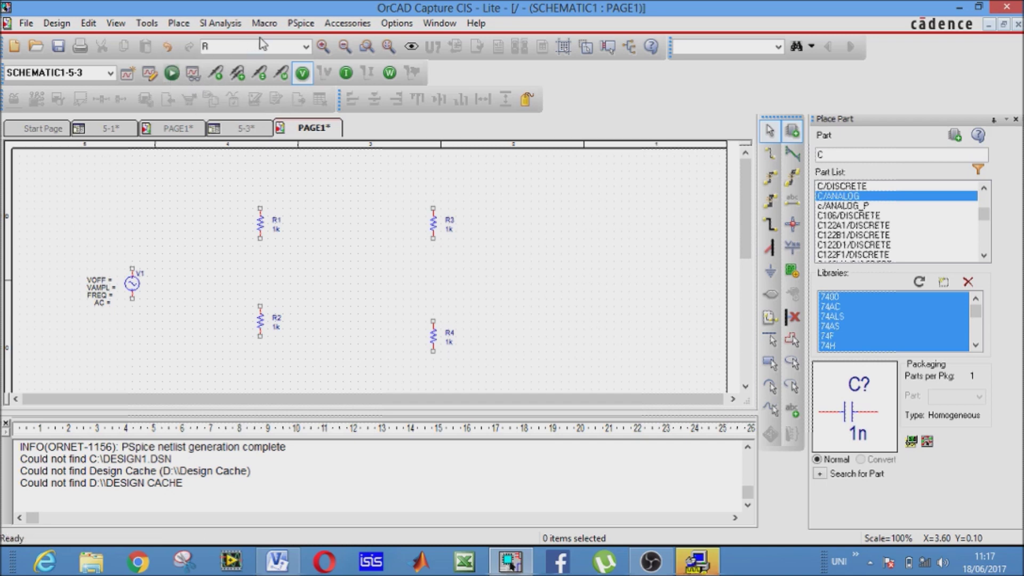
Place NPN transistor Q1 between R3 and R4 from the Discrete components.
{"action": "left_click", "coordinate": [180, 24]}
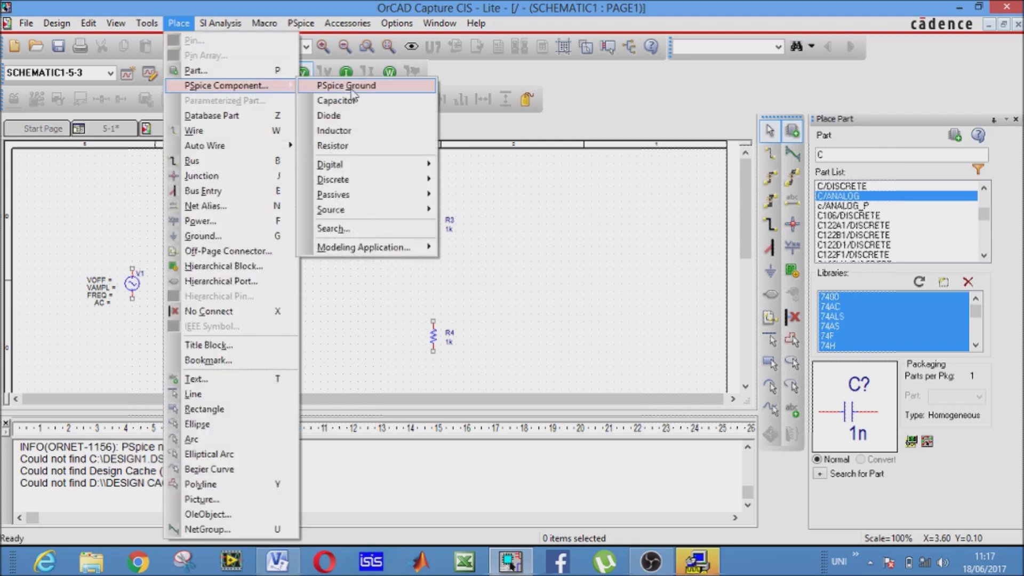
{"action": "mouse_move", "coordinate": [386, 201]}
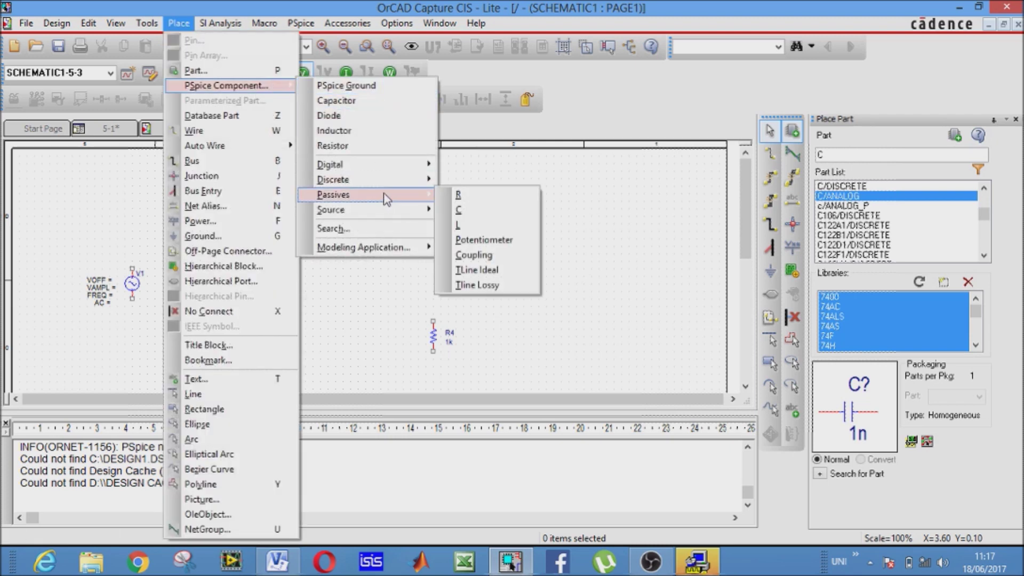
{"action": "mouse_move", "coordinate": [389, 182]}
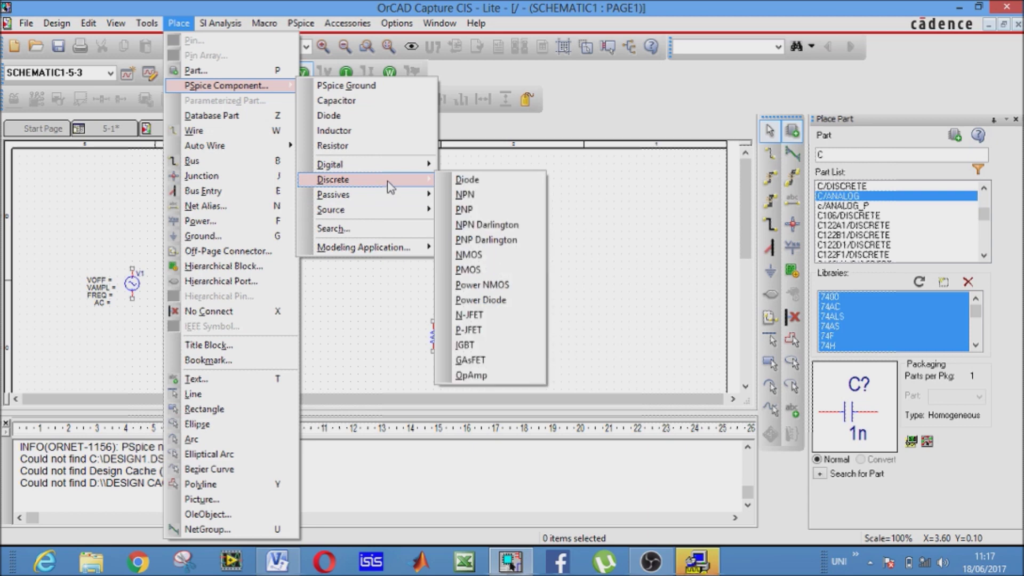
{"action": "left_click", "coordinate": [461, 195]}
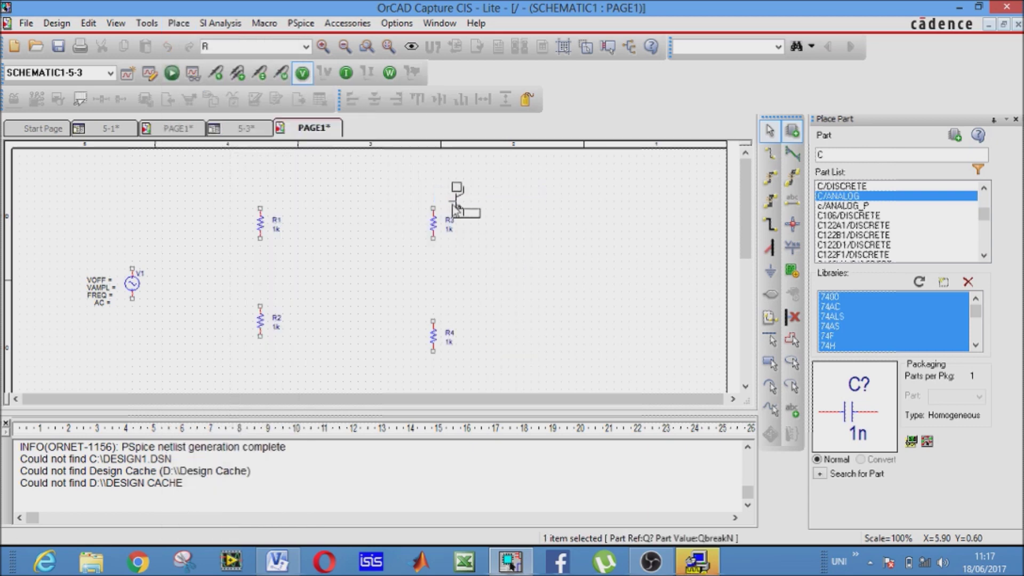
{"action": "left_click", "coordinate": [419, 278]}
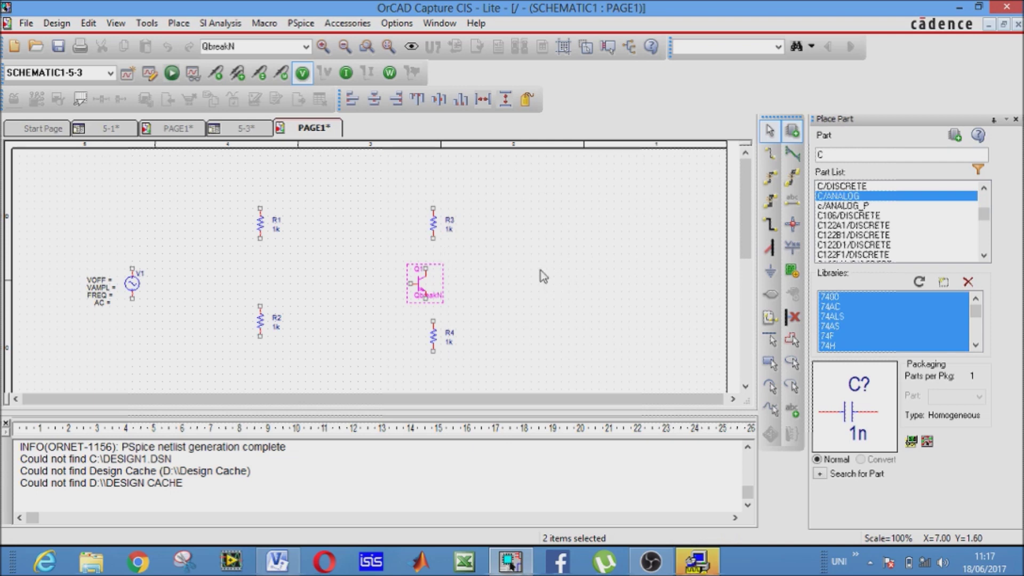
{"action": "key", "text": "Escape"}
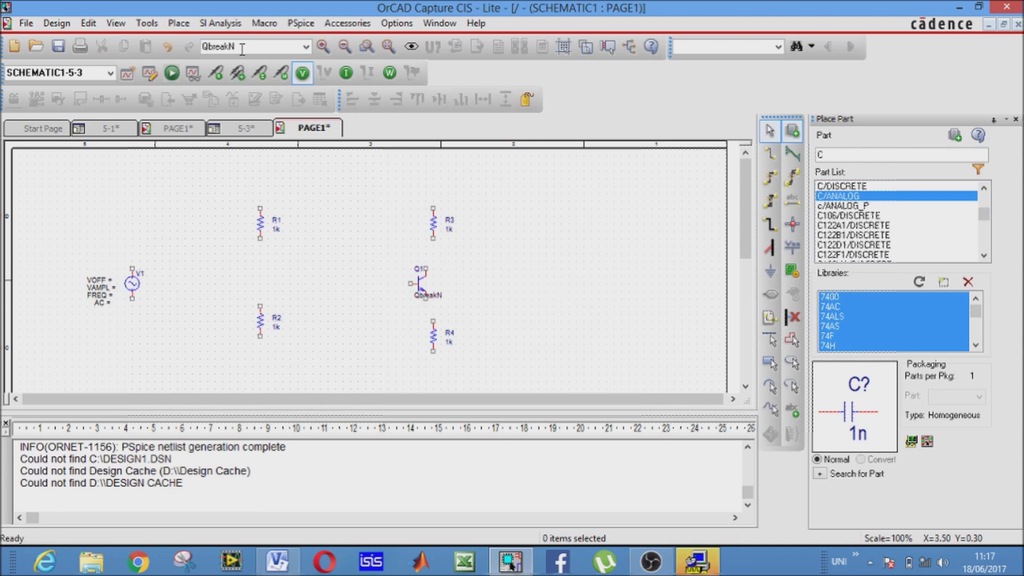
Place 1n capacitors C1 between V1 and R1, C2 right of R3, and vertical C3 right of R4.
{"action": "left_click", "coordinate": [241, 48]}
{"action": "type", "text": "C"}
{"action": "key", "text": "Return"}
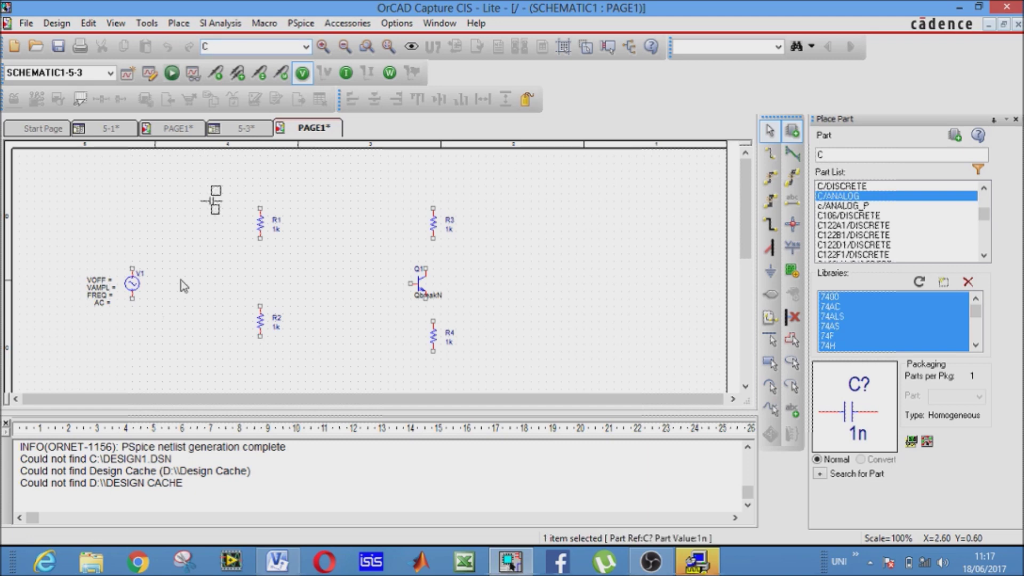
{"action": "left_click", "coordinate": [196, 253]}
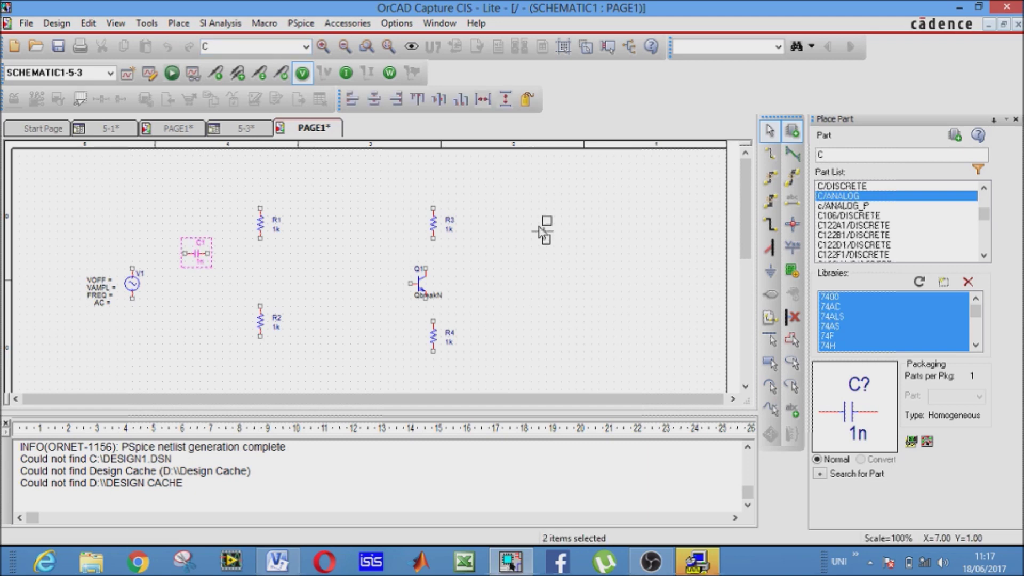
{"action": "left_click", "coordinate": [542, 230]}
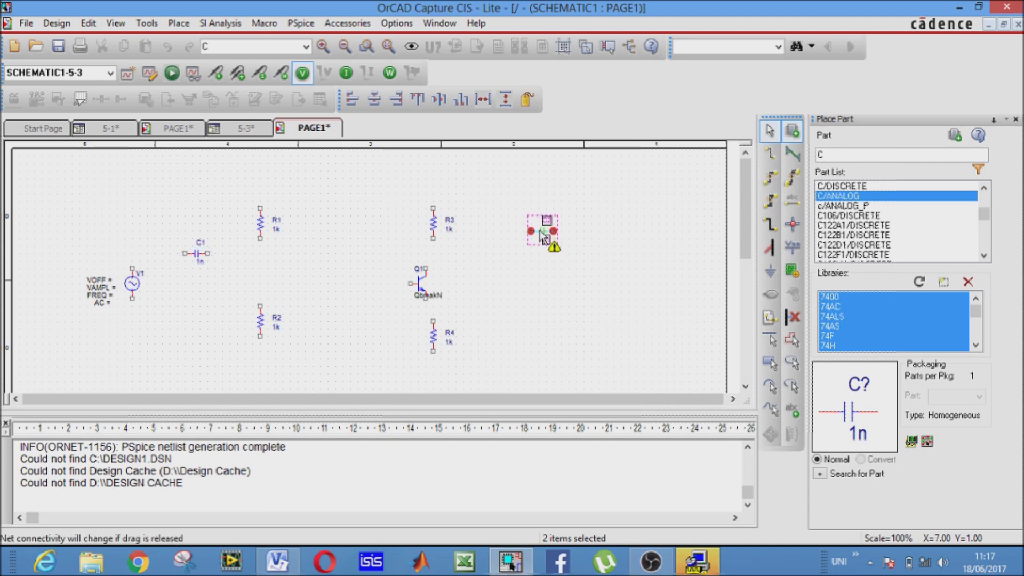
{"action": "key", "text": "Escape"}
{"action": "left_click", "coordinate": [502, 334]}
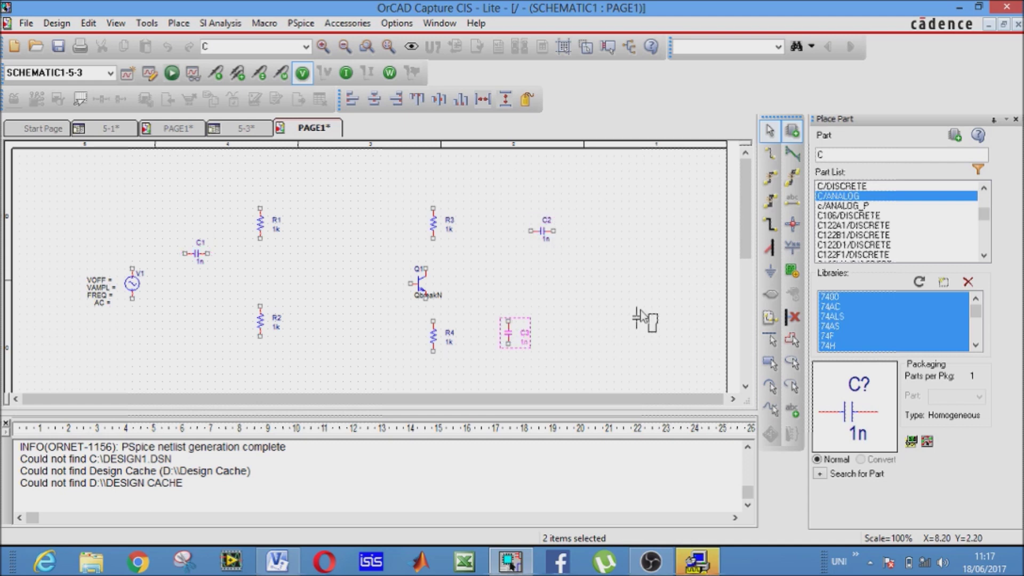
{"action": "key", "text": "Escape"}
{"action": "left_click", "coordinate": [604, 307]}
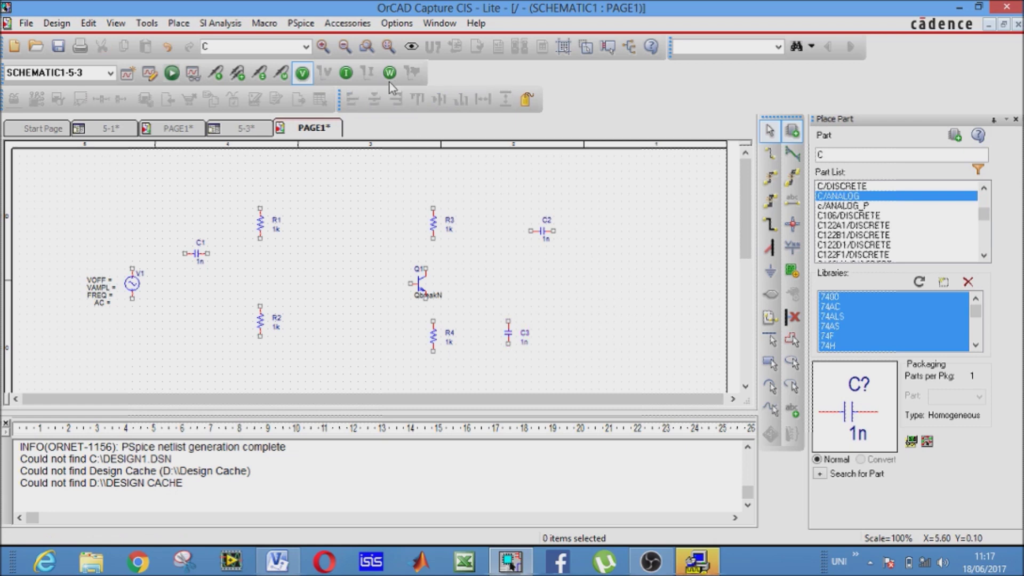
Place a rotated VDC source V2 above the circuit.
{"action": "type", "text": "VD"}
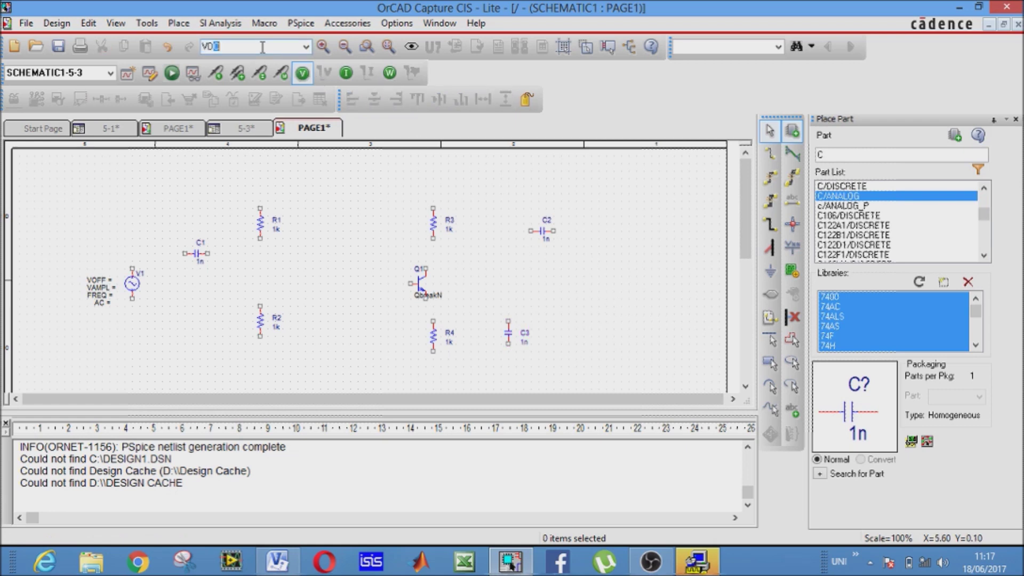
{"action": "key", "text": "Return"}
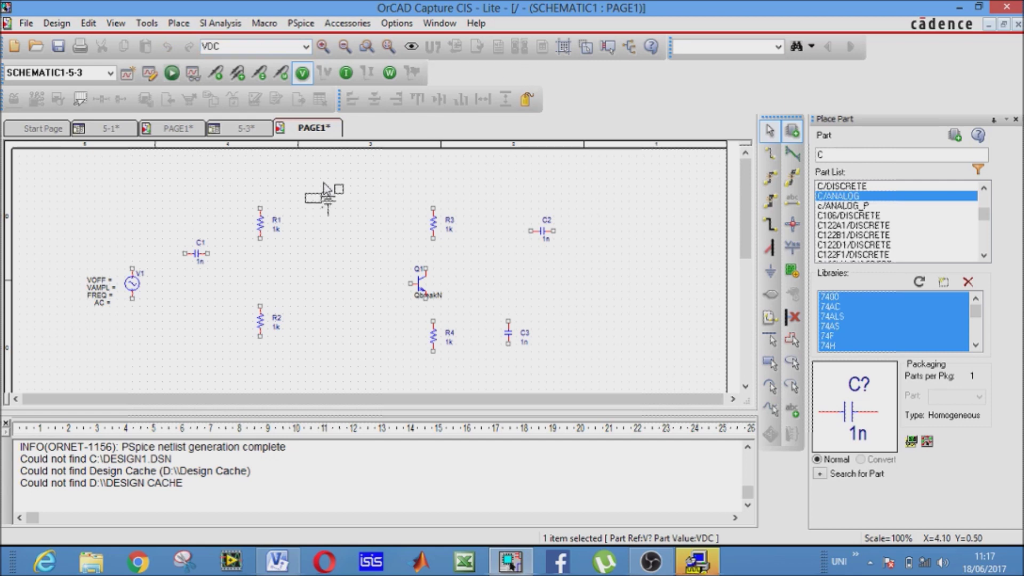
{"action": "key", "text": "r"}
{"action": "key", "text": "r"}
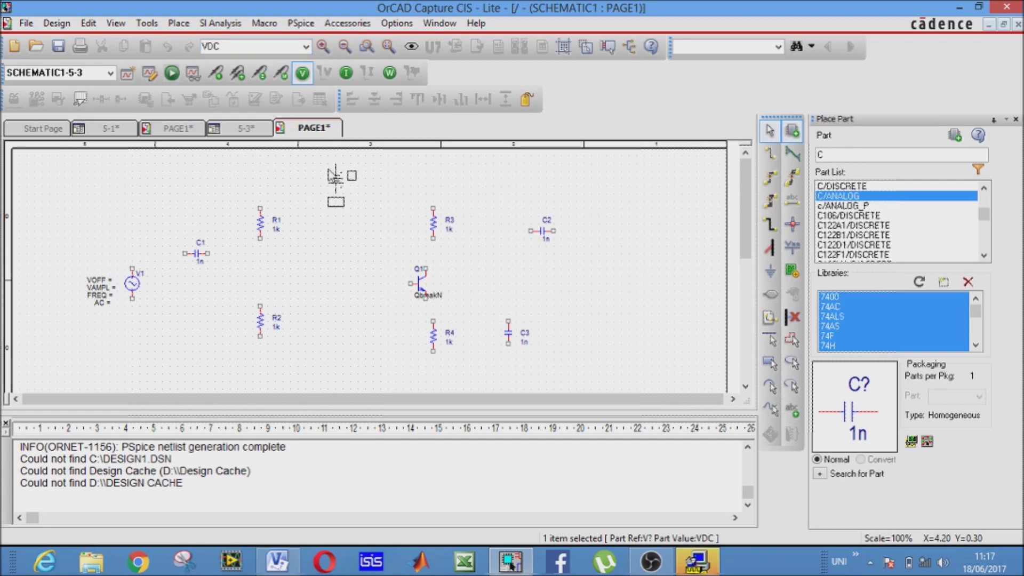
{"action": "left_click", "coordinate": [334, 172]}
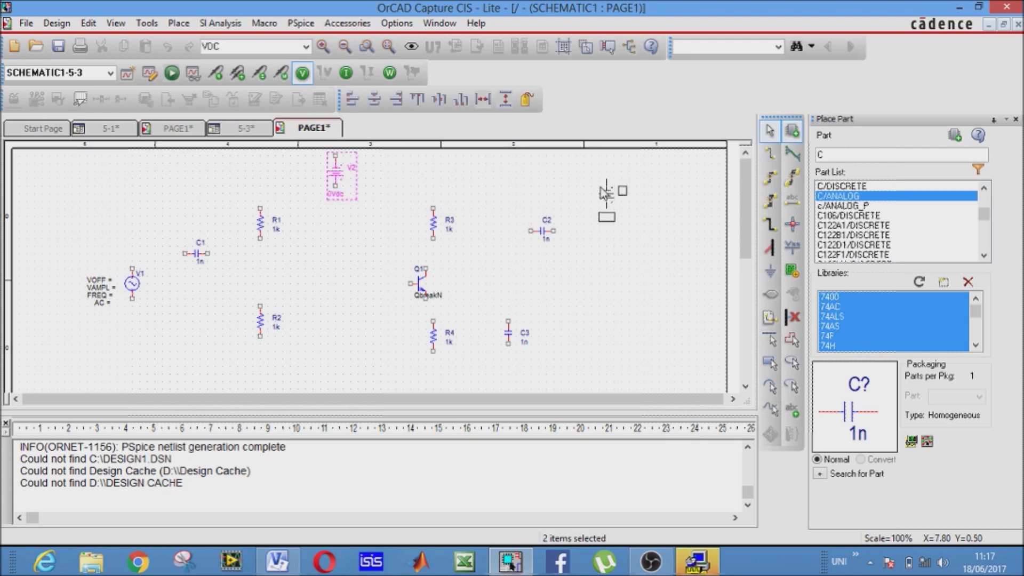
{"action": "key", "text": "Escape"}
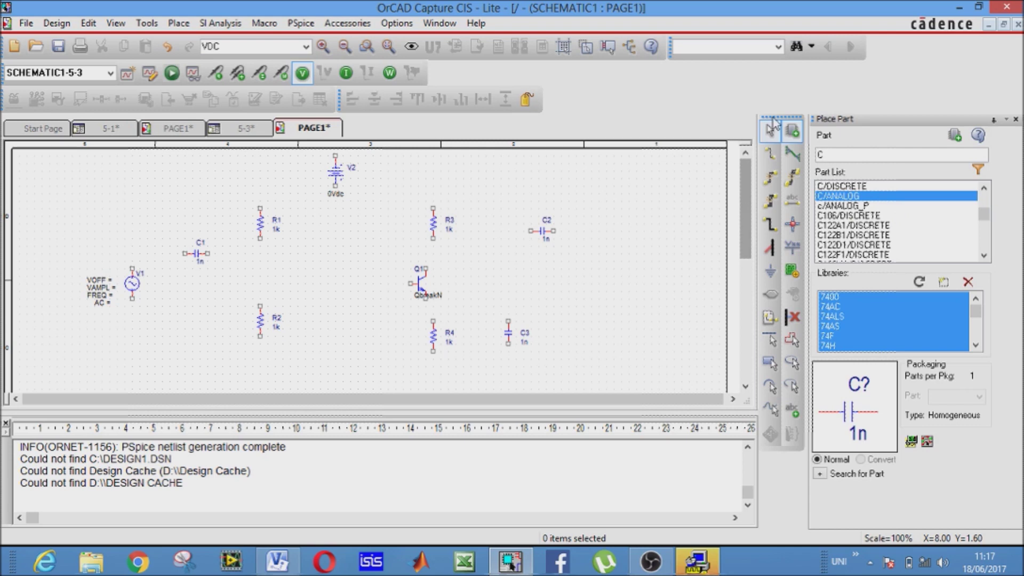
Wire V1 to C1, C1 to the R1–R2 divider, and R1's top to V2.
{"action": "left_click", "coordinate": [770, 154]}
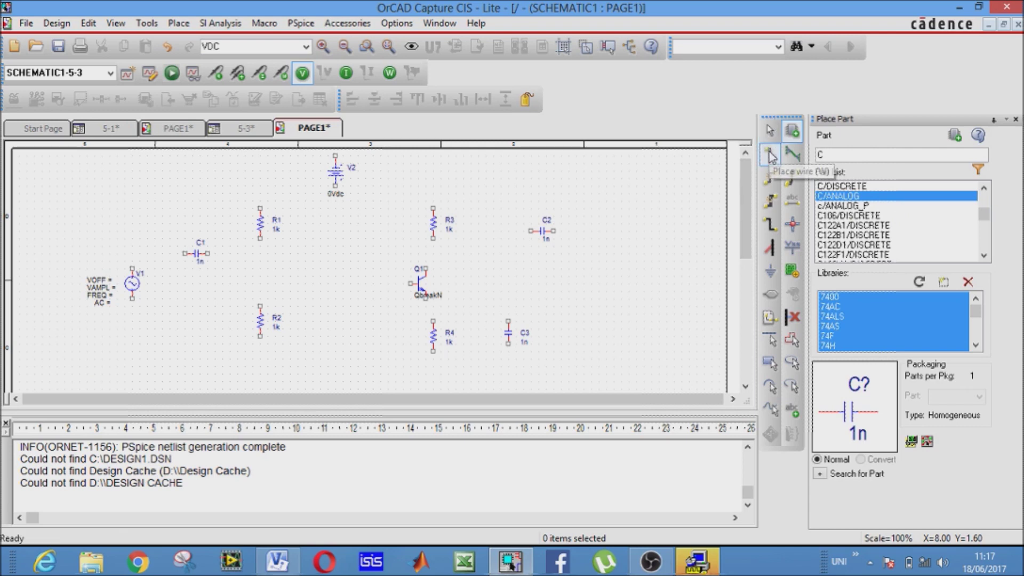
{"action": "left_click", "coordinate": [132, 267]}
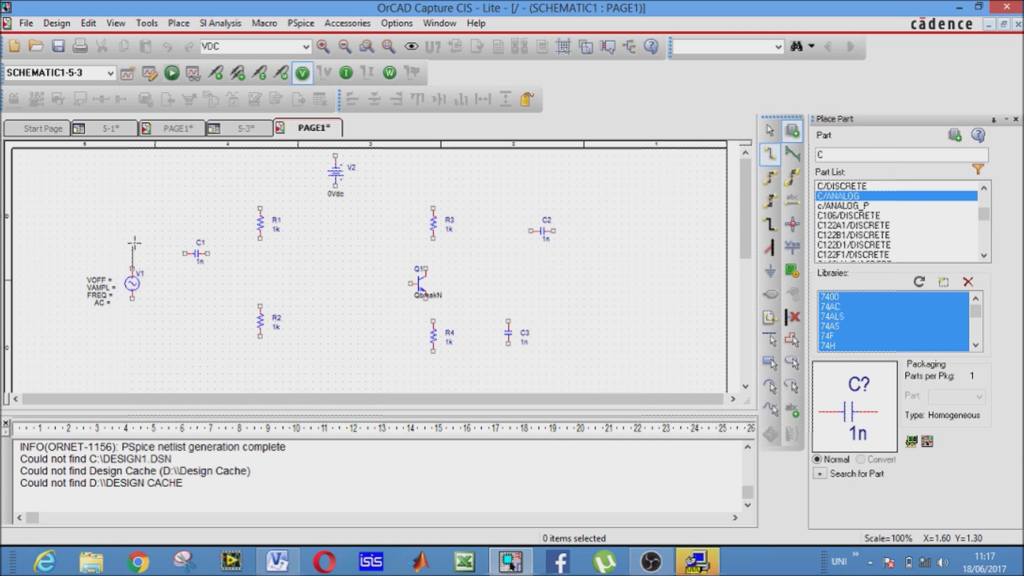
{"action": "left_click", "coordinate": [185, 253]}
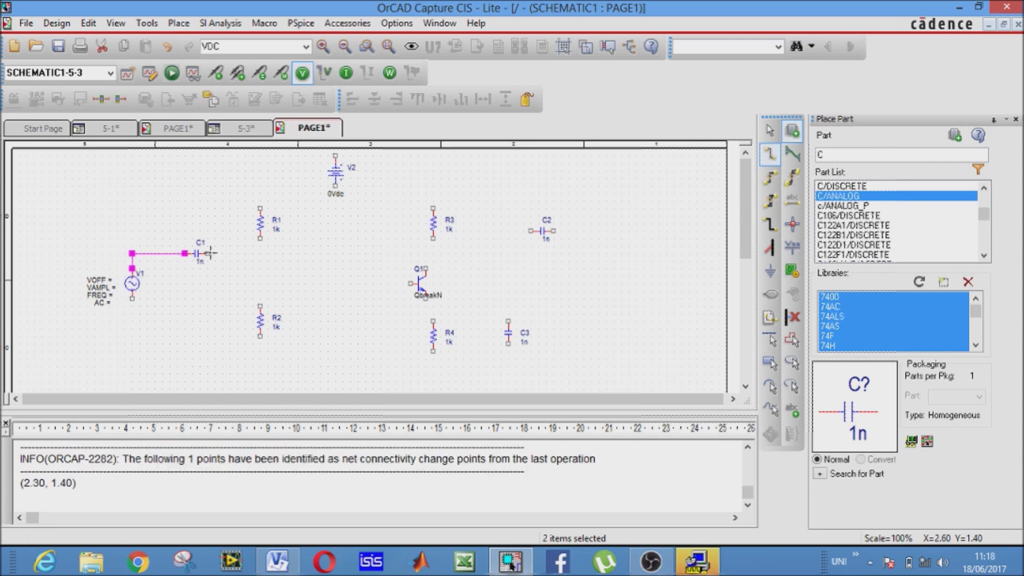
{"action": "left_click", "coordinate": [208, 253]}
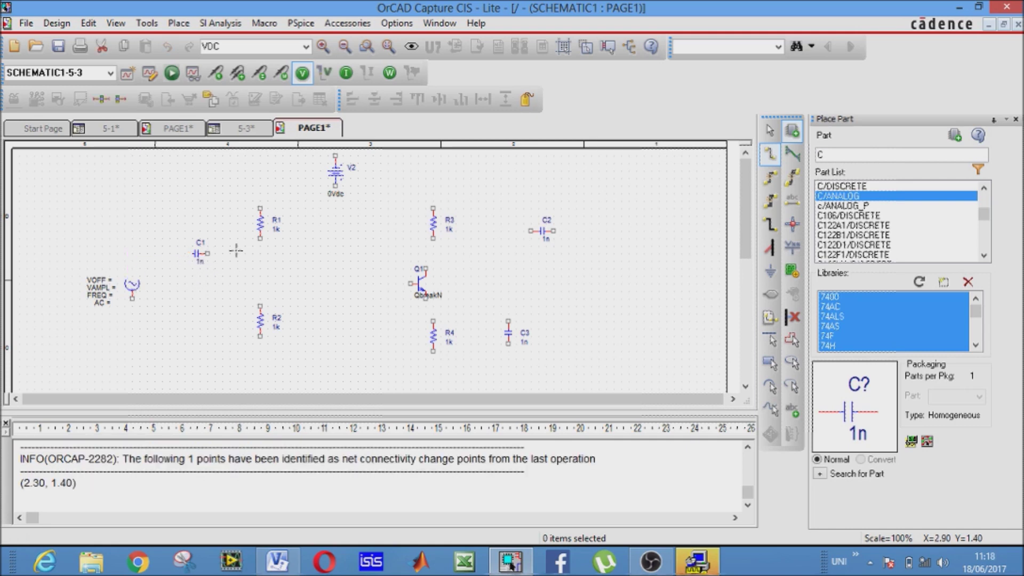
{"action": "left_click", "coordinate": [260, 238]}
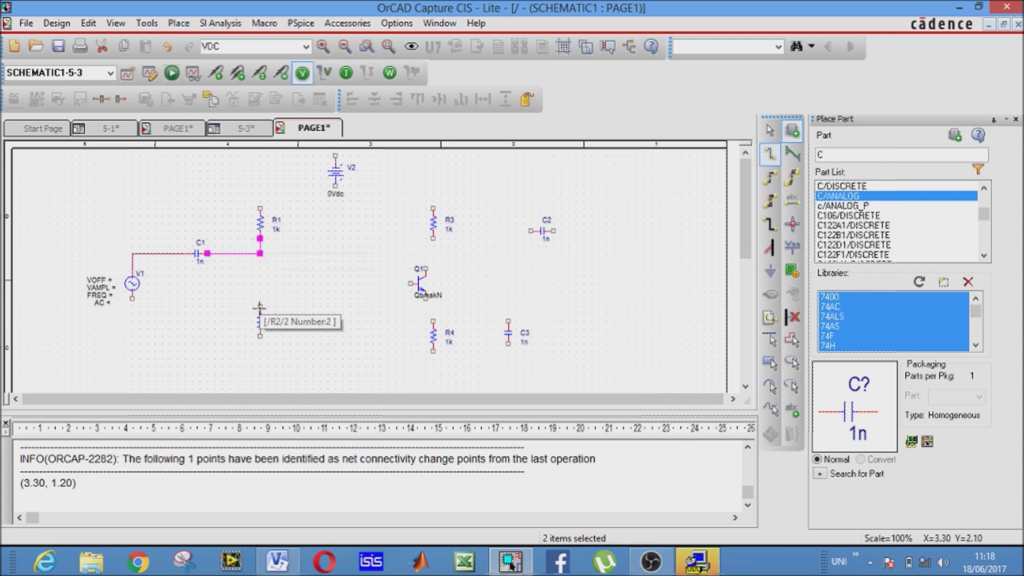
{"action": "left_click", "coordinate": [260, 253]}
{"action": "left_click", "coordinate": [260, 305]}
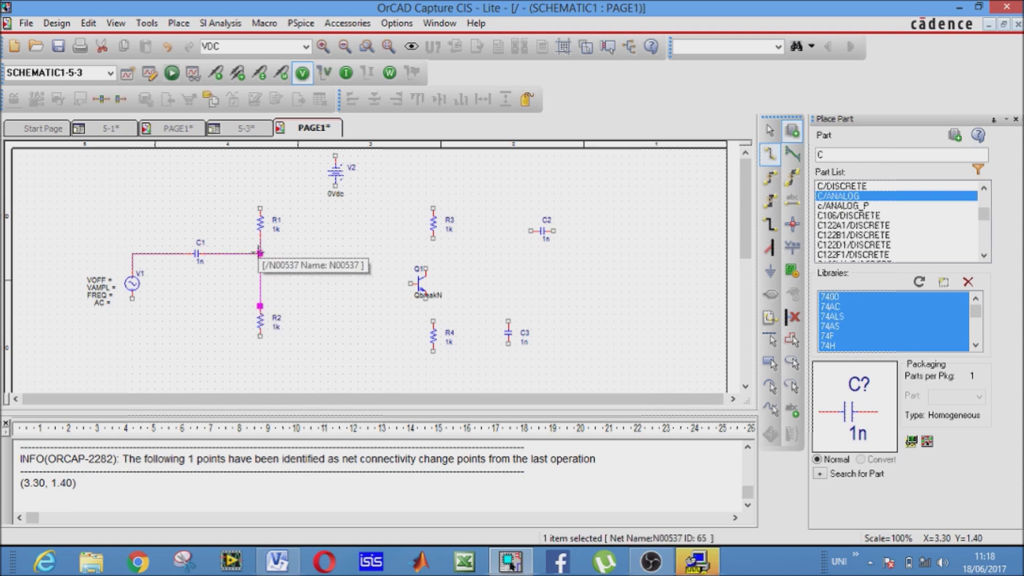
{"action": "left_click", "coordinate": [260, 207]}
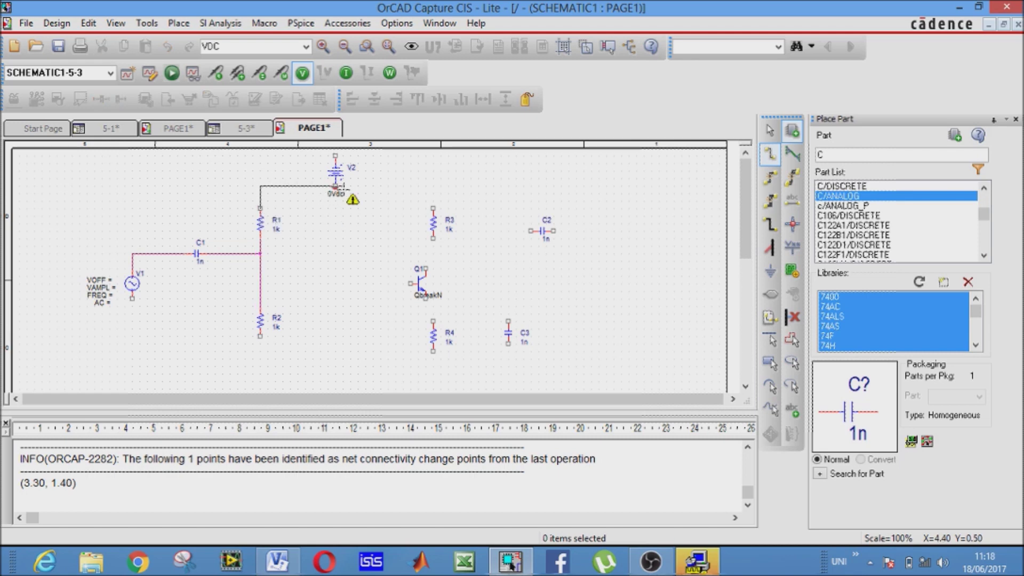
{"action": "left_click", "coordinate": [335, 186]}
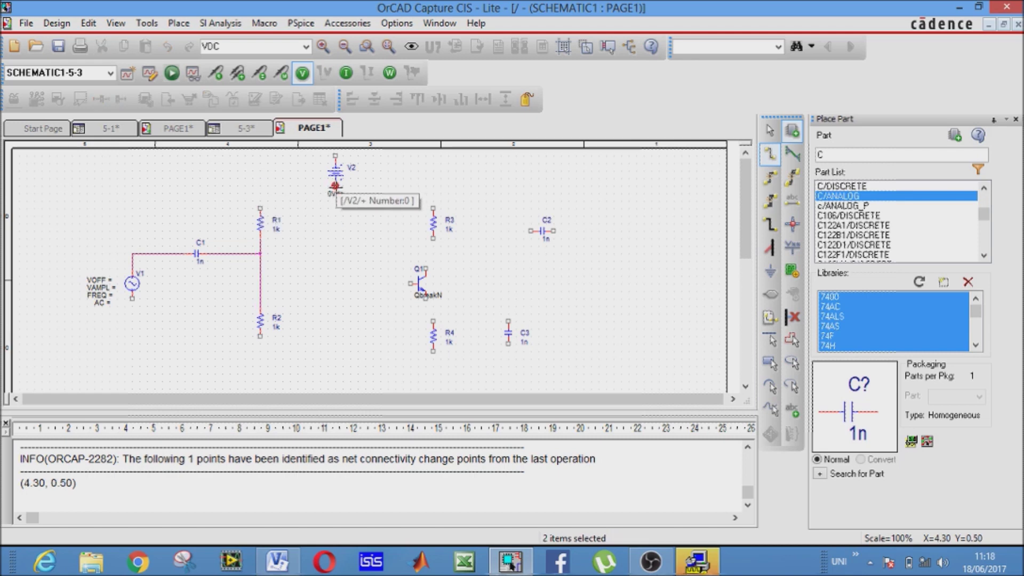
Wire R3 to V2 and Q1's collector, emitter to R4, R4 to R2, and base to the divider.
{"action": "left_click", "coordinate": [433, 207]}
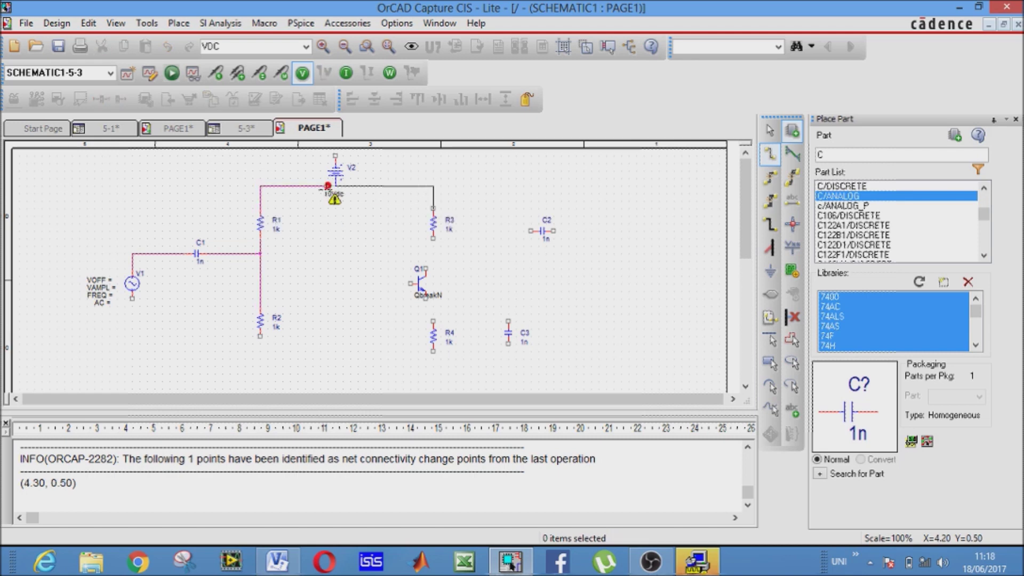
{"action": "left_click", "coordinate": [334, 186]}
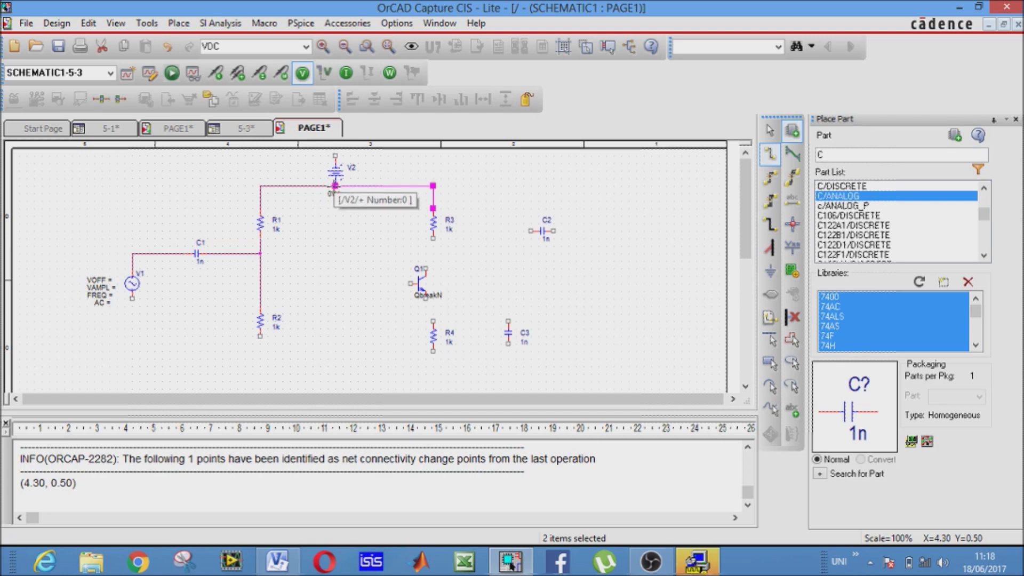
{"action": "left_click", "coordinate": [431, 238]}
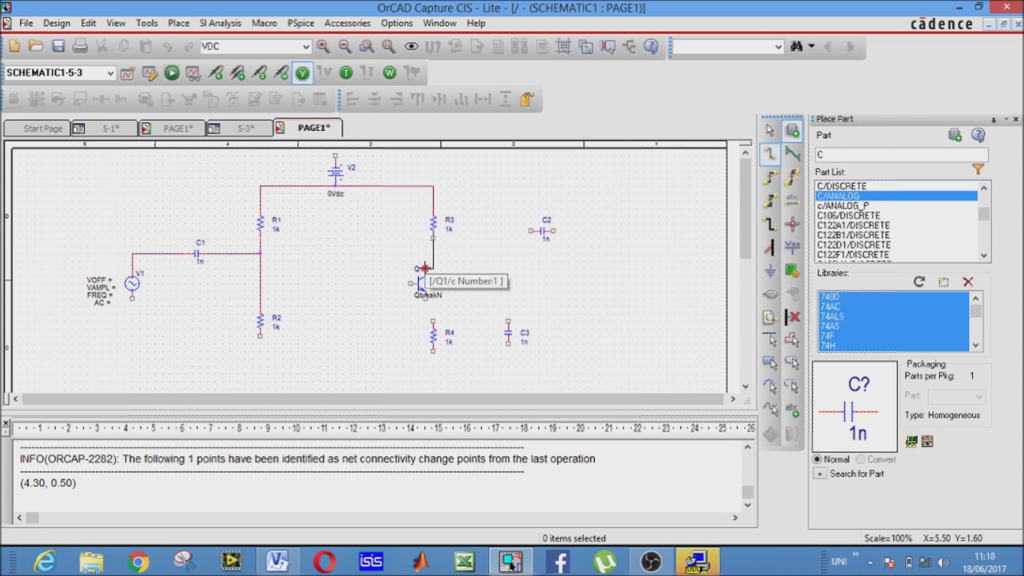
{"action": "left_click", "coordinate": [426, 269]}
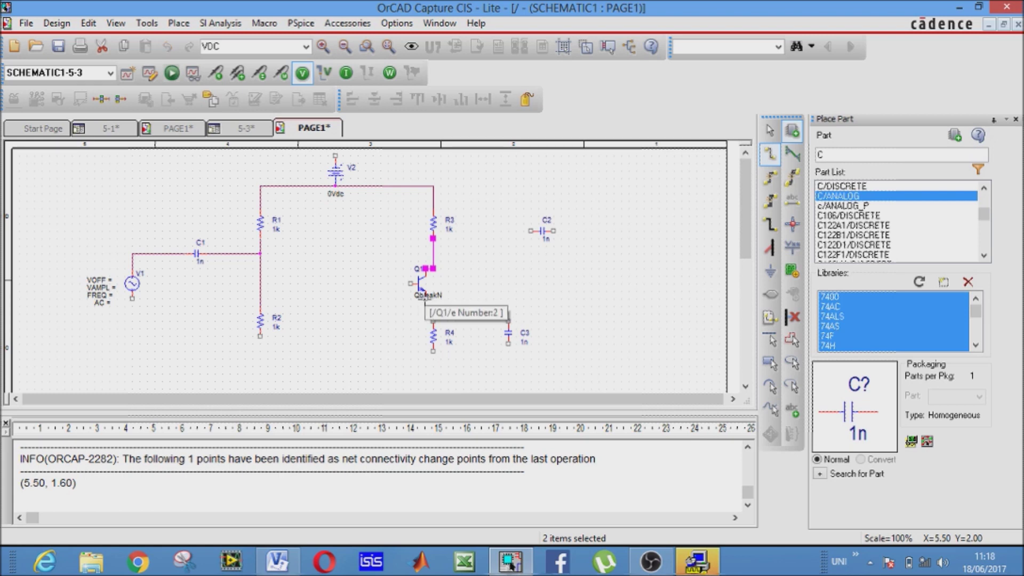
{"action": "left_click", "coordinate": [426, 299]}
{"action": "left_click", "coordinate": [432, 321]}
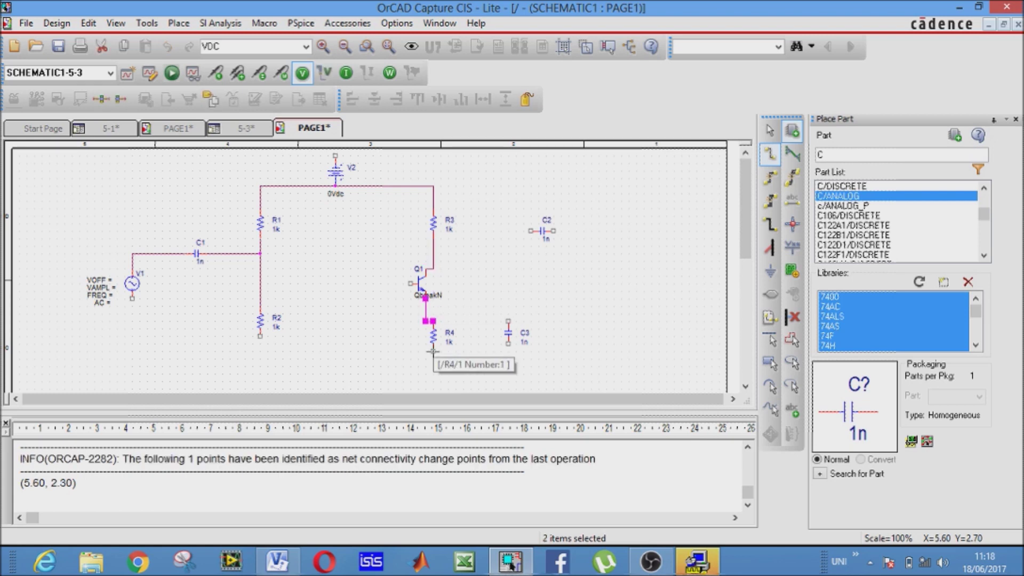
{"action": "left_click", "coordinate": [433, 351]}
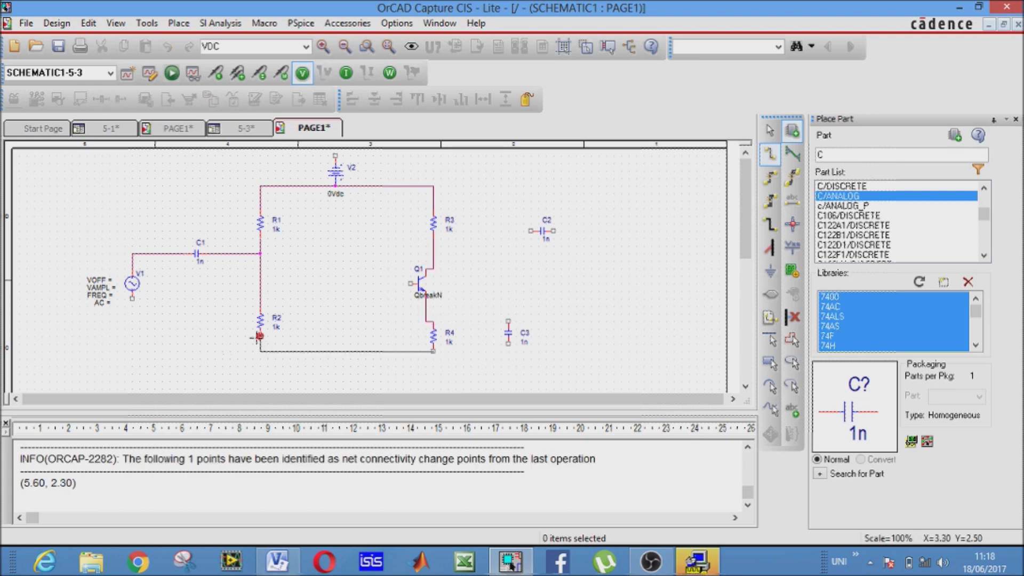
{"action": "left_click", "coordinate": [260, 336]}
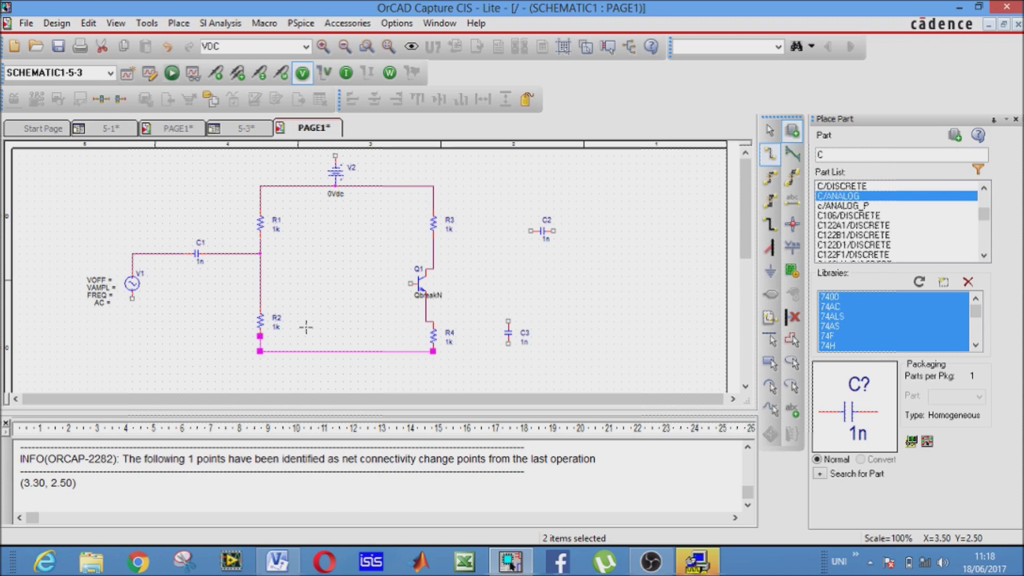
{"action": "left_click", "coordinate": [410, 282]}
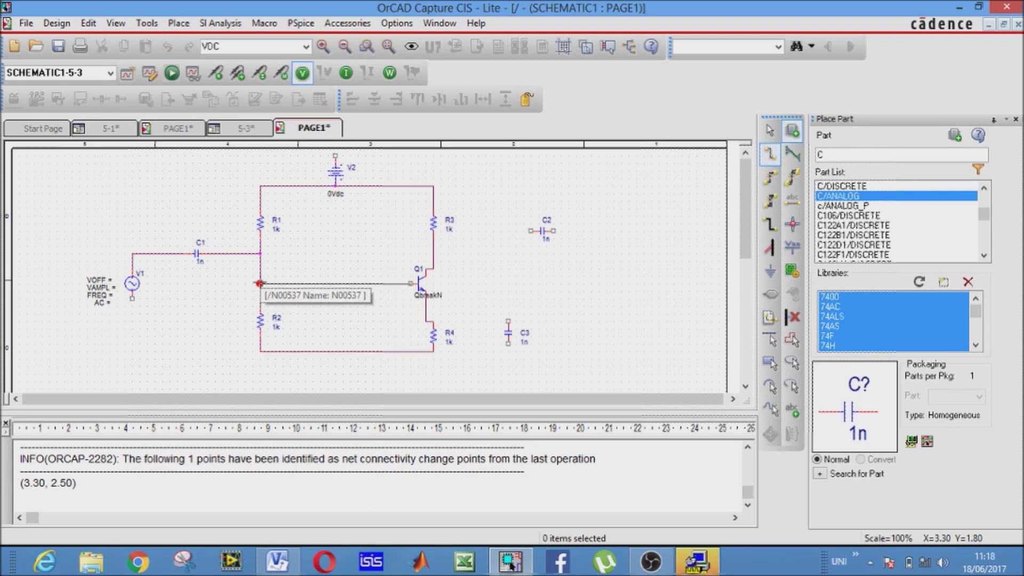
{"action": "left_click", "coordinate": [260, 283]}
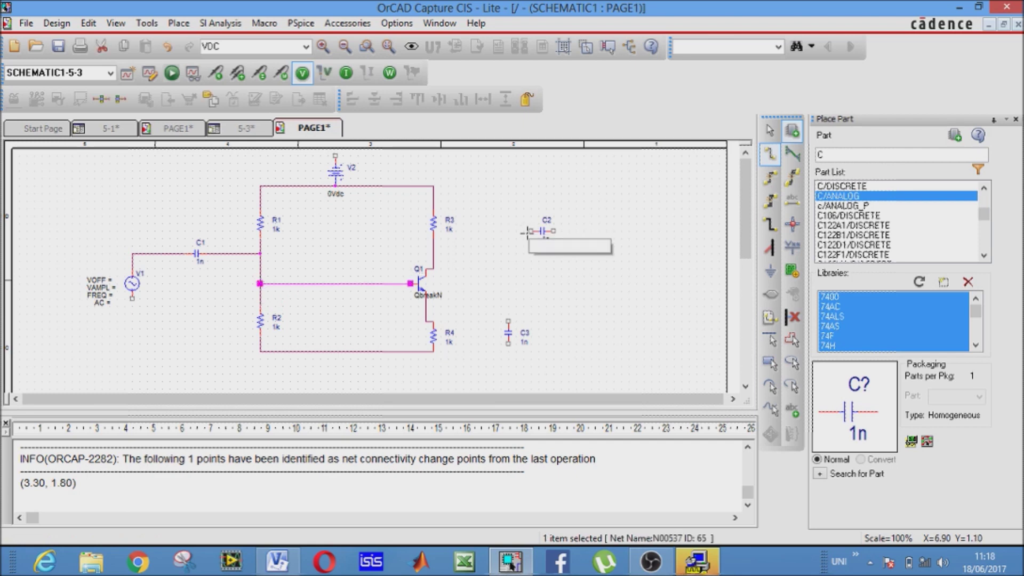
Connect C2 to the collector net and C3 between the emitter node and R4's bottom.
{"action": "left_click", "coordinate": [529, 231]}
{"action": "left_click", "coordinate": [486, 253]}
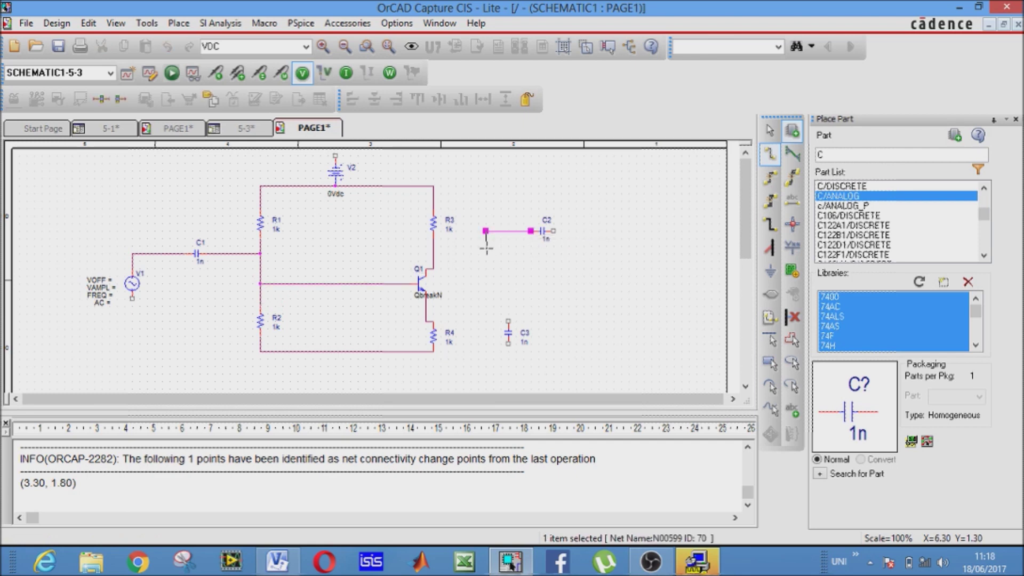
{"action": "left_click", "coordinate": [433, 253]}
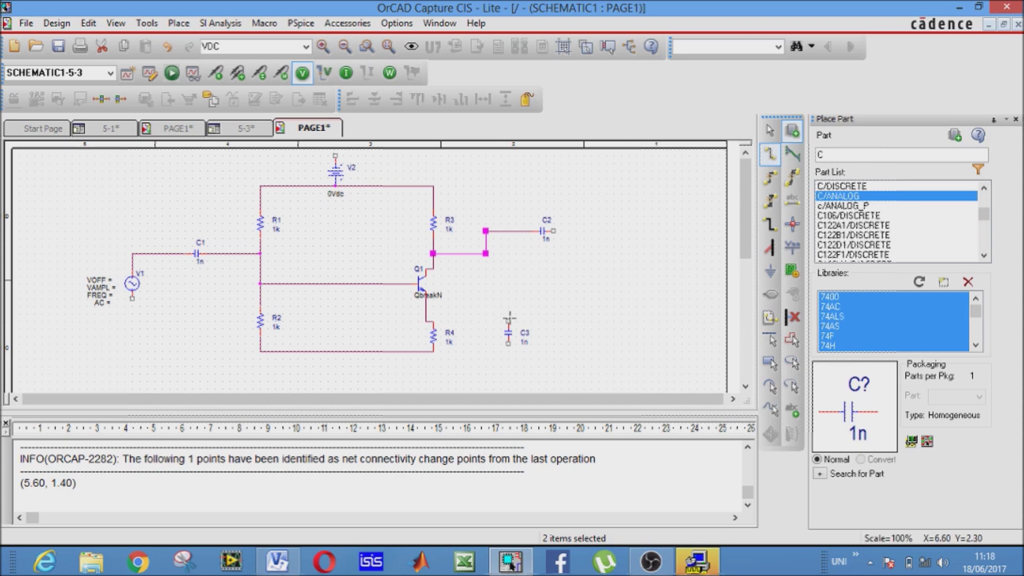
{"action": "left_click_drag", "start_coordinate": [508, 321], "coordinate": [432, 320]}
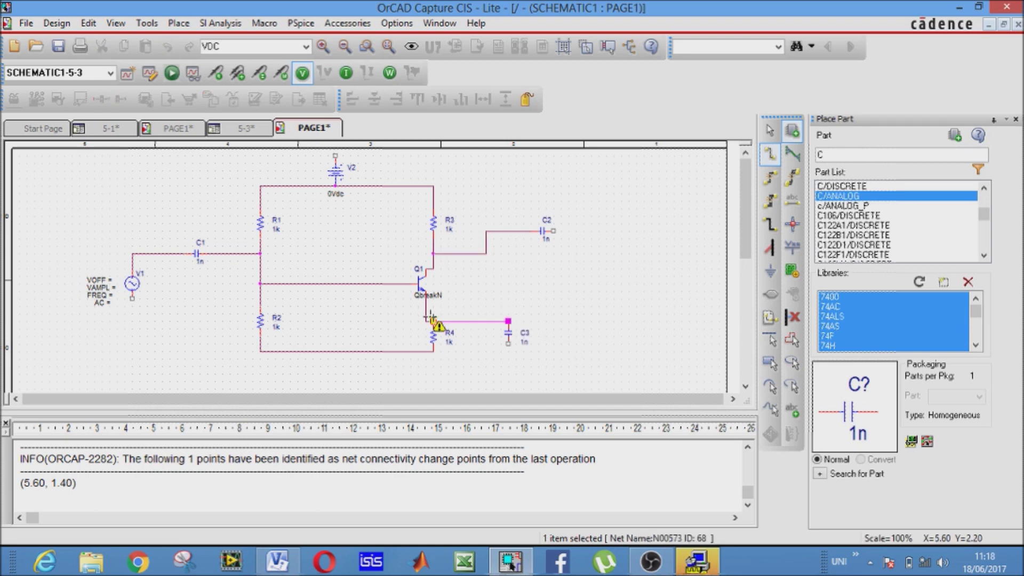
{"action": "key", "text": "Escape"}
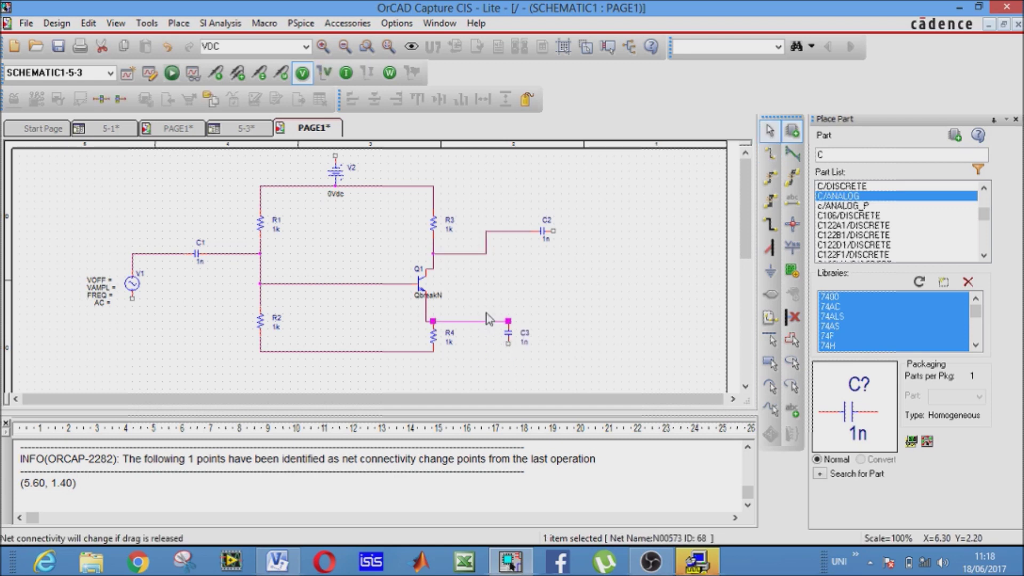
{"action": "left_click", "coordinate": [571, 296]}
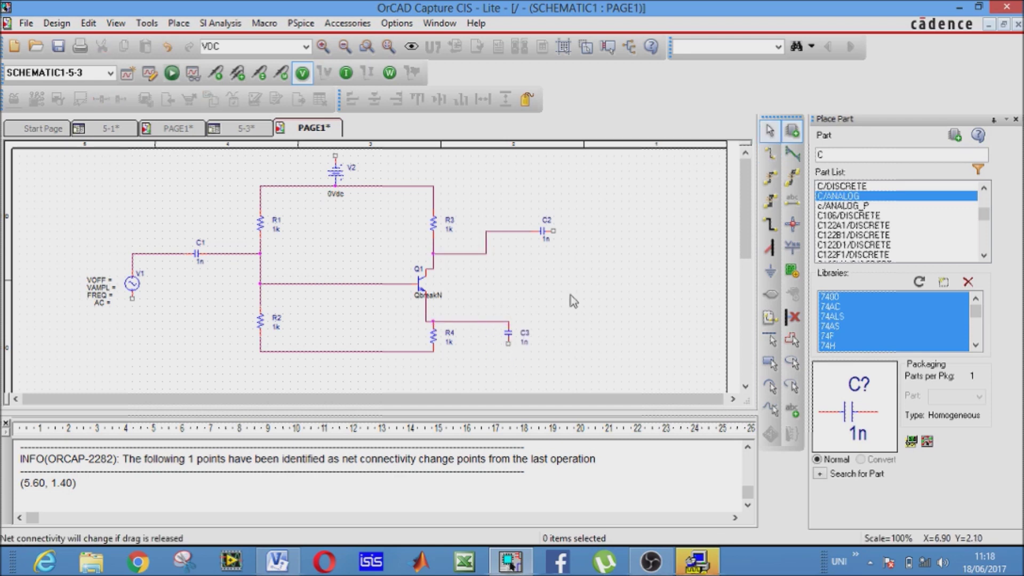
{"action": "left_click", "coordinate": [769, 153]}
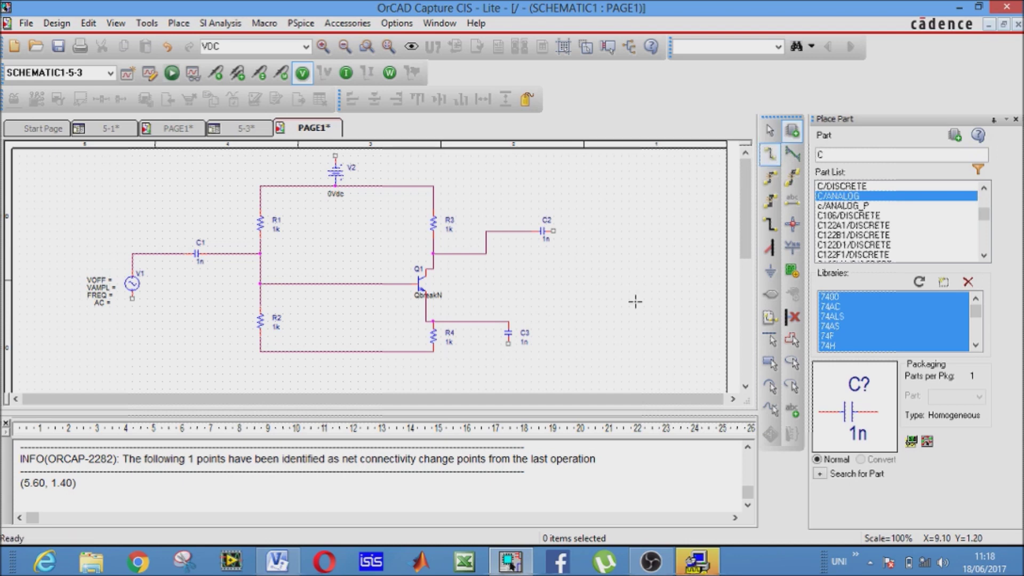
{"action": "left_click", "coordinate": [509, 343]}
{"action": "left_click", "coordinate": [478, 344]}
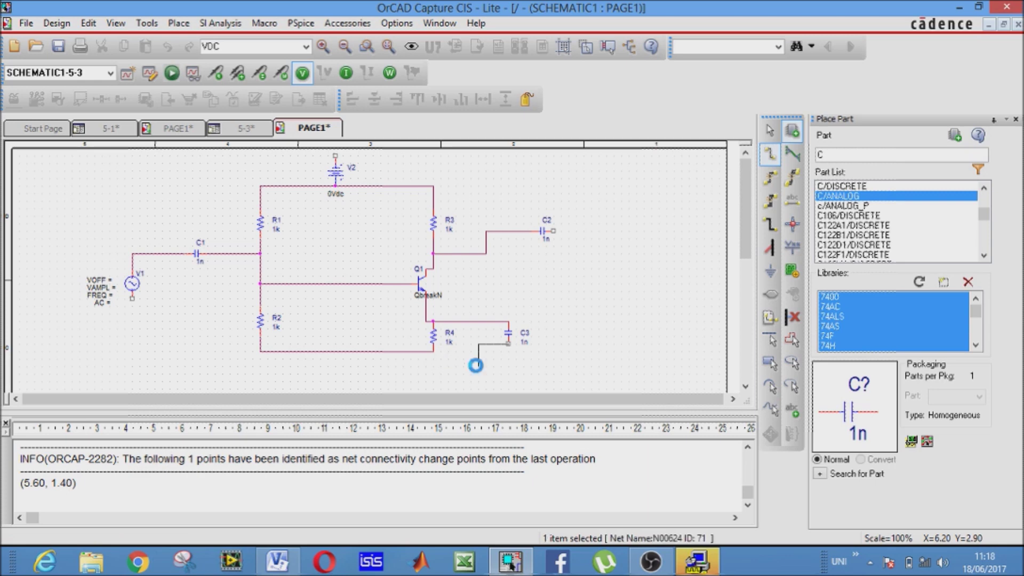
{"action": "left_click", "coordinate": [433, 351]}
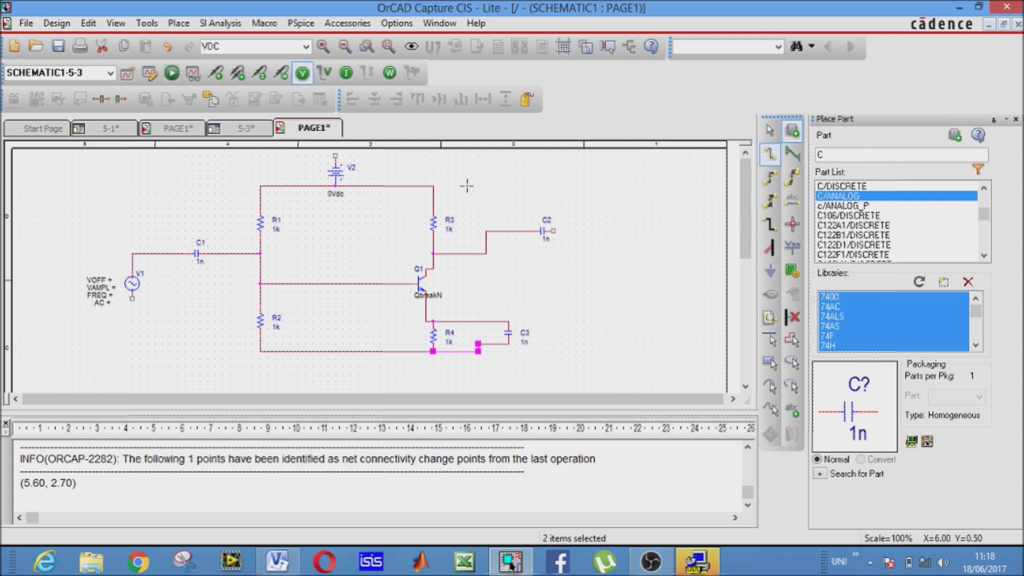
Place a vertical resistor beside C2 and delete the extra horizontal resistor R5.
{"action": "key", "text": "Escape"}
{"action": "left_click", "coordinate": [254, 48]}
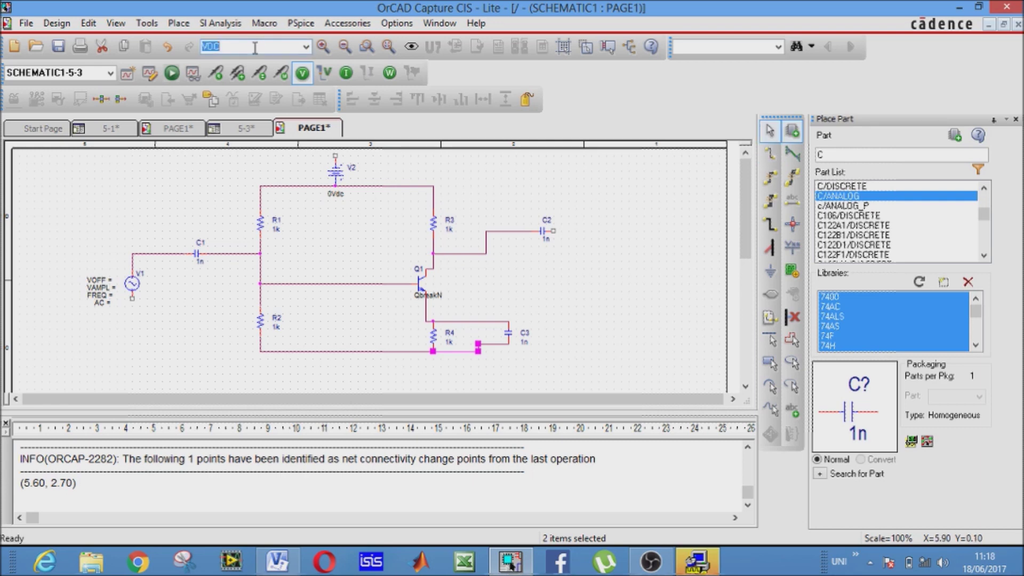
{"action": "type", "text": "R"}
{"action": "key", "text": "Return"}
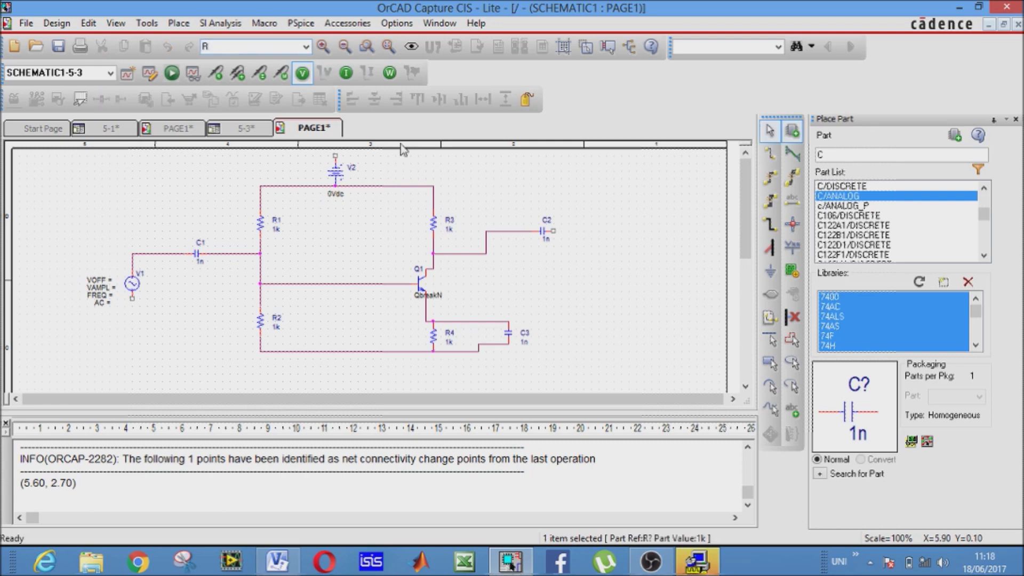
{"action": "left_click", "coordinate": [588, 276]}
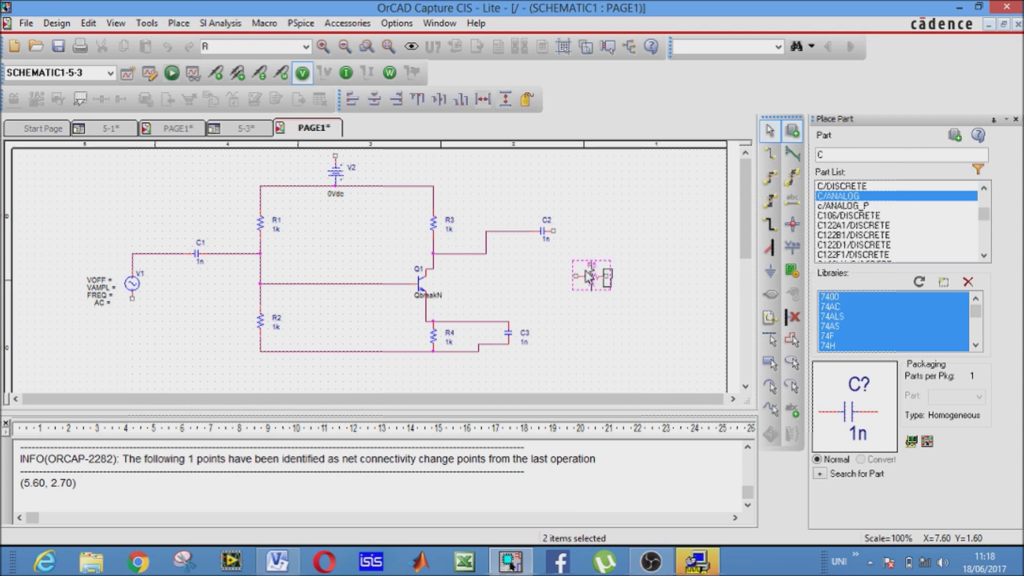
{"action": "key", "text": "r"}
{"action": "left_click", "coordinate": [588, 241]}
{"action": "key", "text": "Escape"}
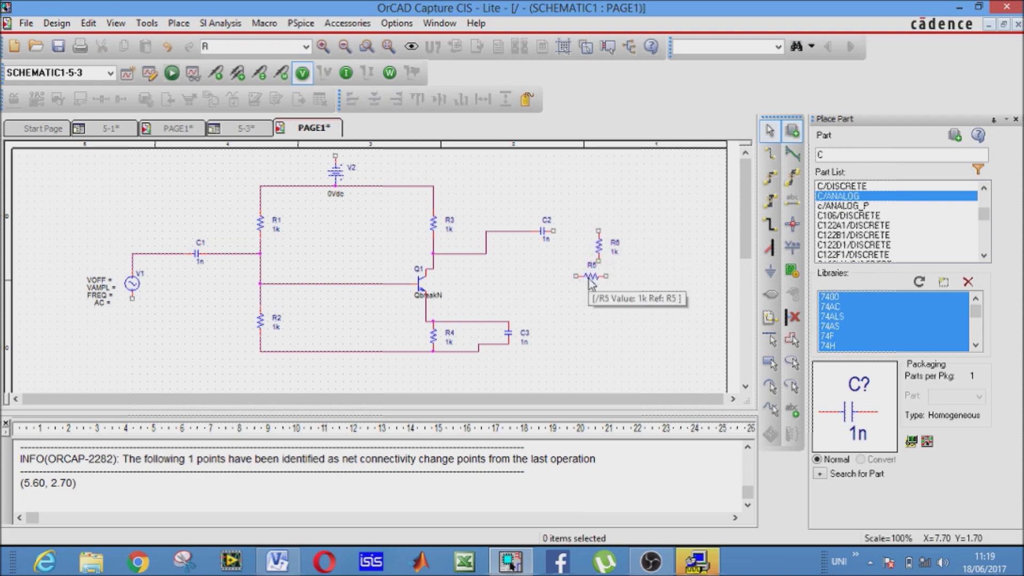
{"action": "left_click", "coordinate": [591, 281]}
{"action": "key", "text": "Delete"}
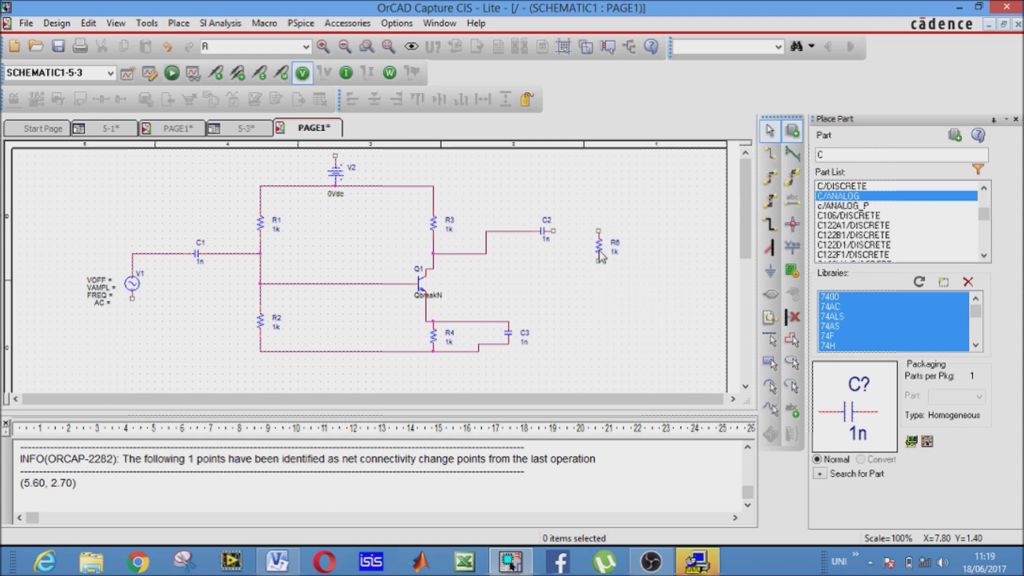
Wire C2's right pin to the top of the new vertical resistor.
{"action": "left_click", "coordinate": [769, 154]}
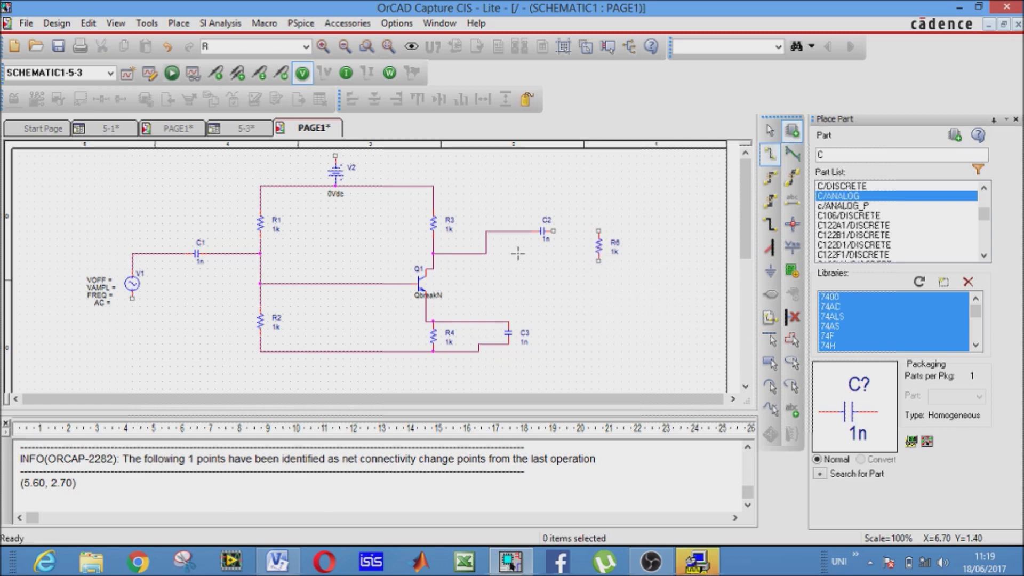
{"action": "left_click", "coordinate": [555, 230]}
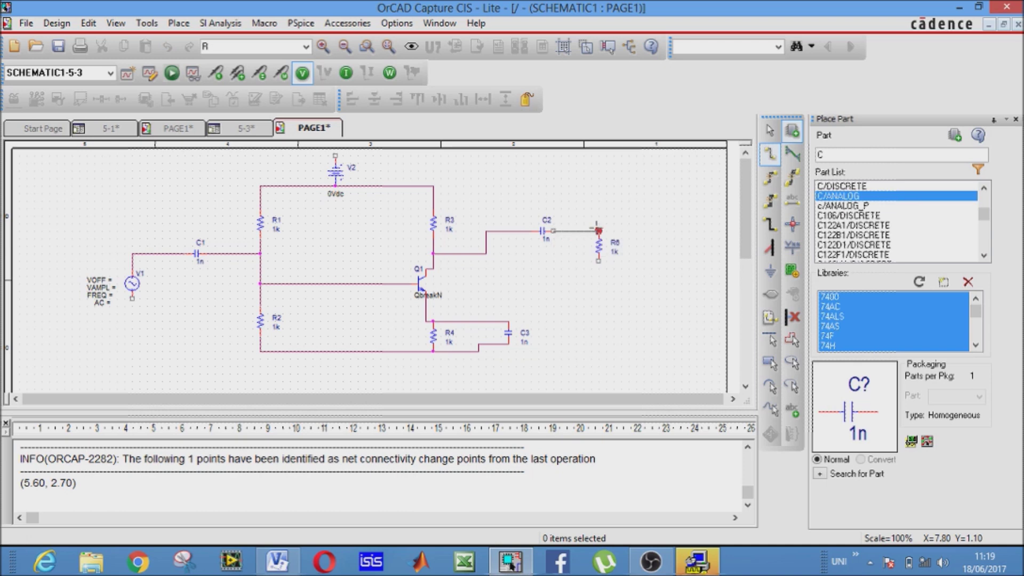
{"action": "left_click", "coordinate": [598, 230]}
{"action": "key", "text": "Escape"}
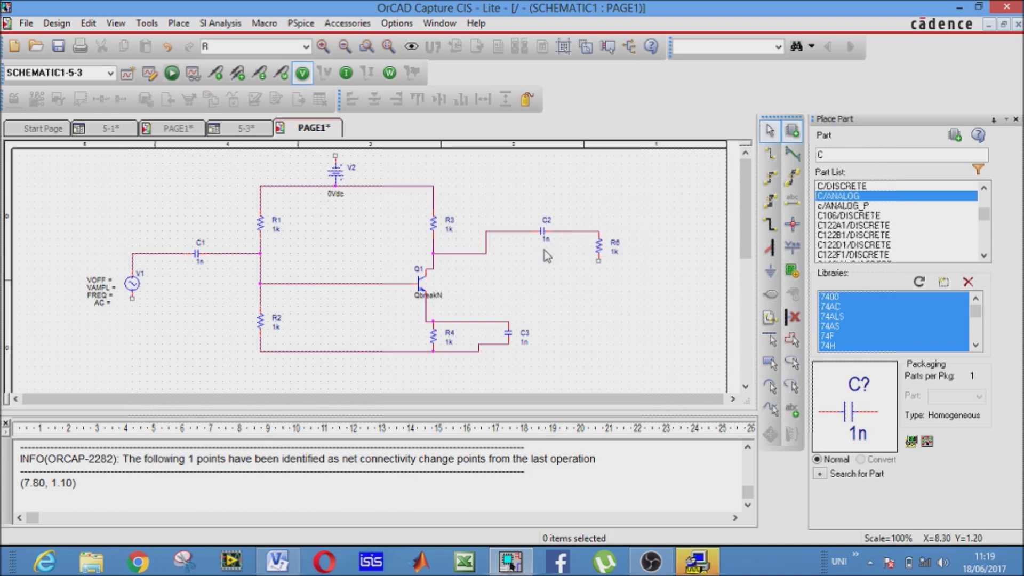
Place PSpice ground symbols below V1, below R6 and near the sheet top.
{"action": "left_click", "coordinate": [178, 23]}
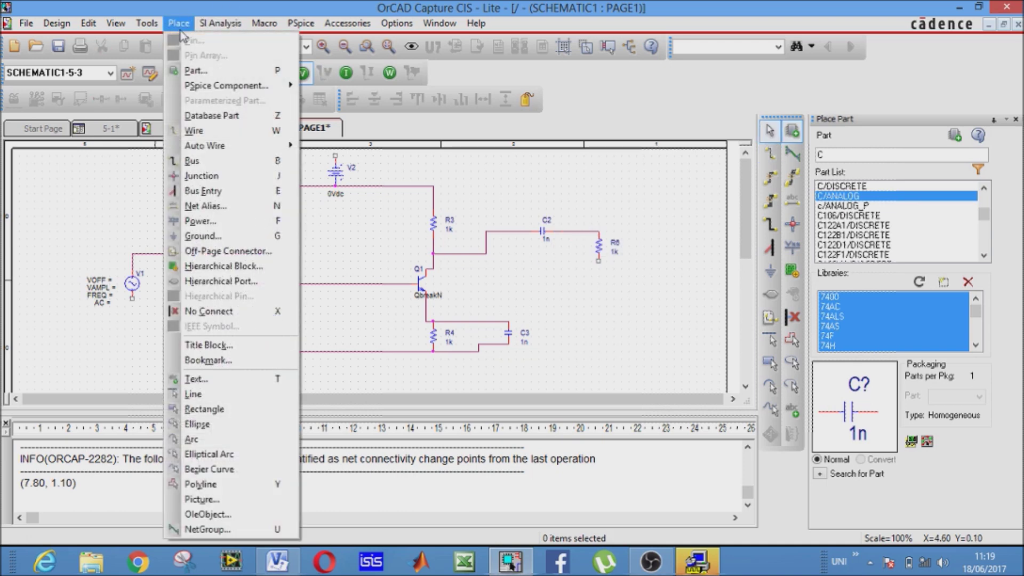
{"action": "mouse_move", "coordinate": [240, 85]}
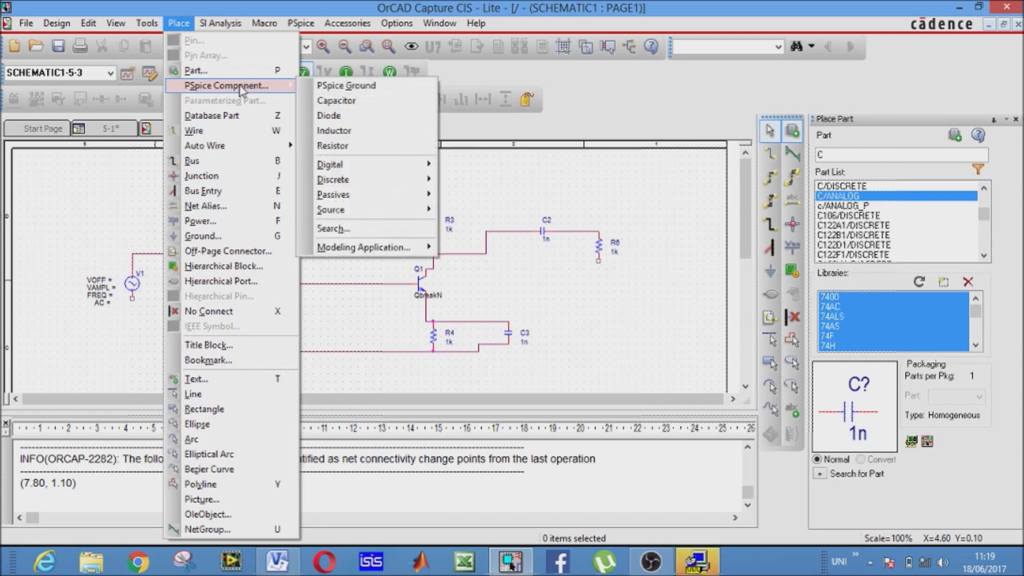
{"action": "left_click", "coordinate": [347, 85]}
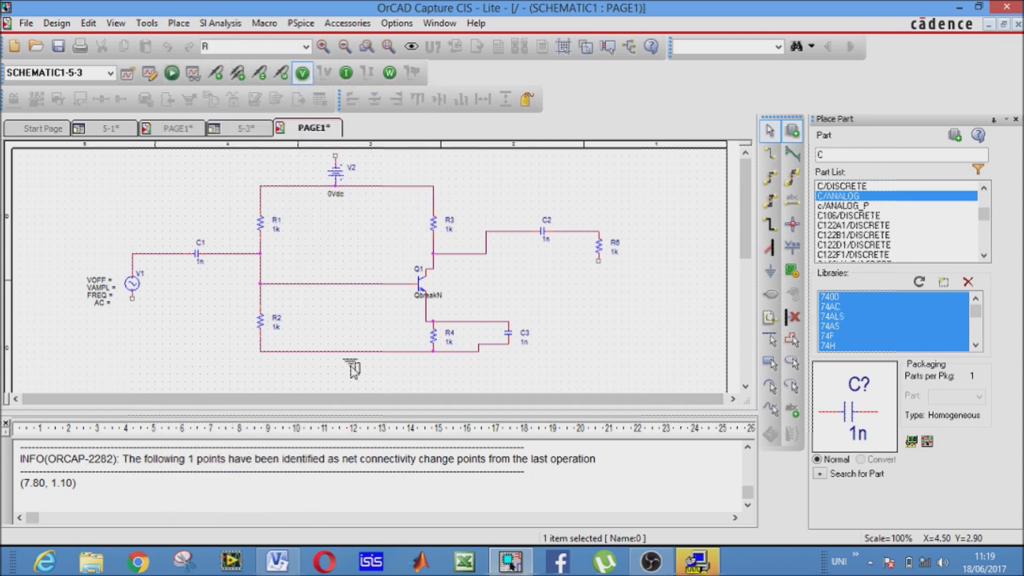
{"action": "left_click", "coordinate": [133, 312]}
{"action": "left_click", "coordinate": [599, 276]}
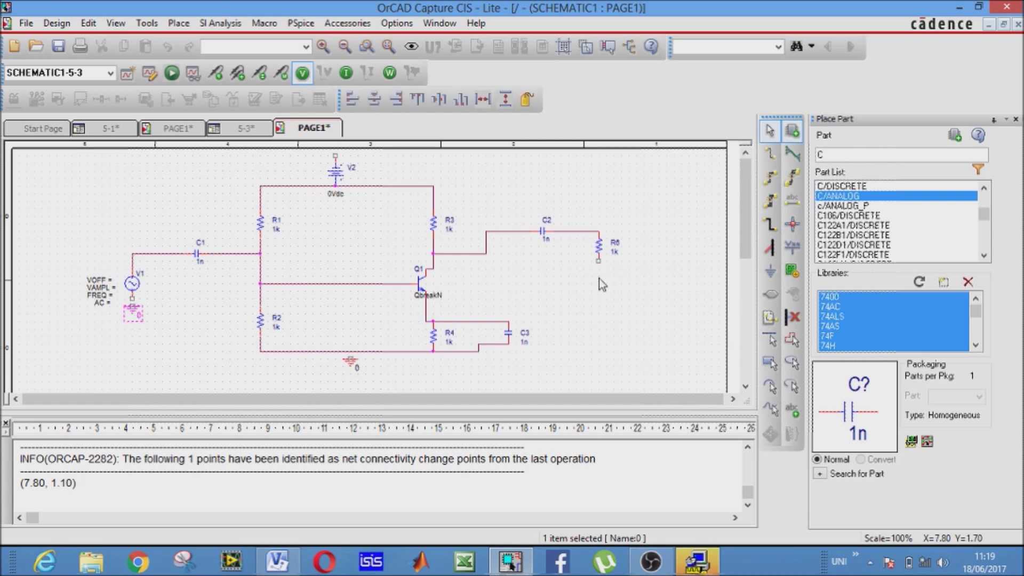
{"action": "left_click", "coordinate": [463, 172]}
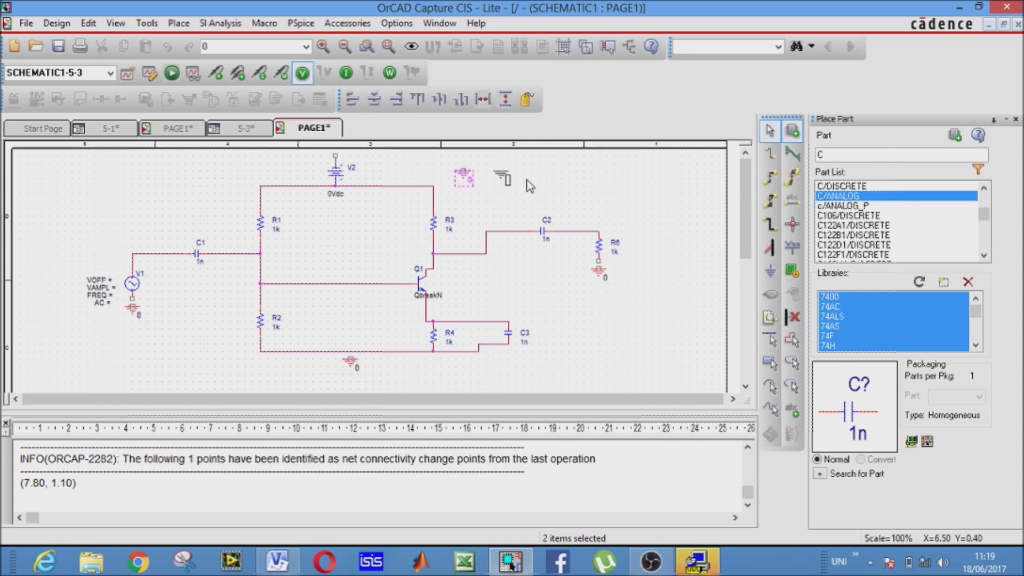
{"action": "key", "text": "Escape"}
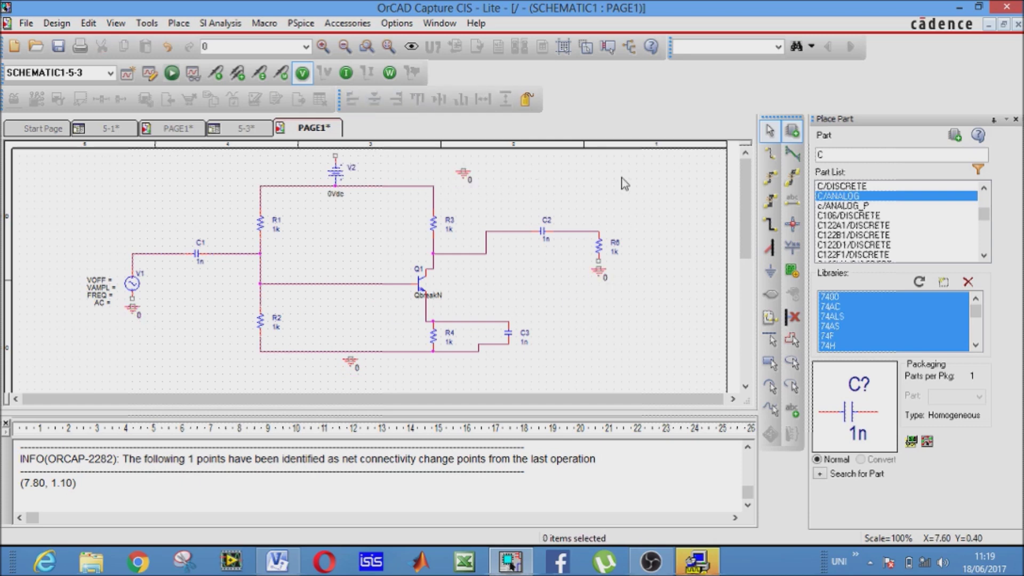
Wire R6, the bottom R2–R4 rail, V1 and V2's top pin to their grounds.
{"action": "left_click", "coordinate": [777, 154]}
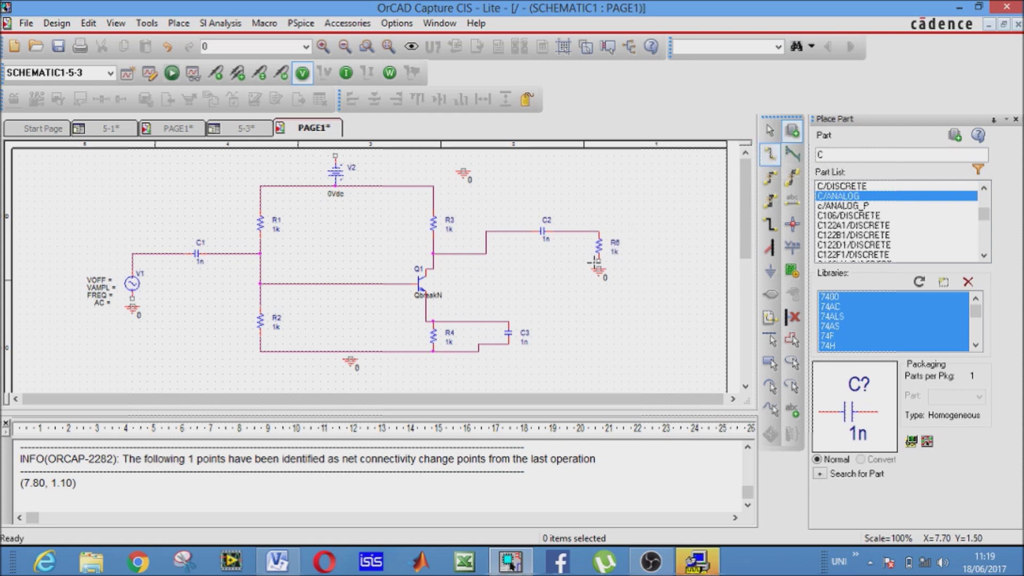
{"action": "left_click", "coordinate": [598, 259]}
{"action": "left_click", "coordinate": [598, 268]}
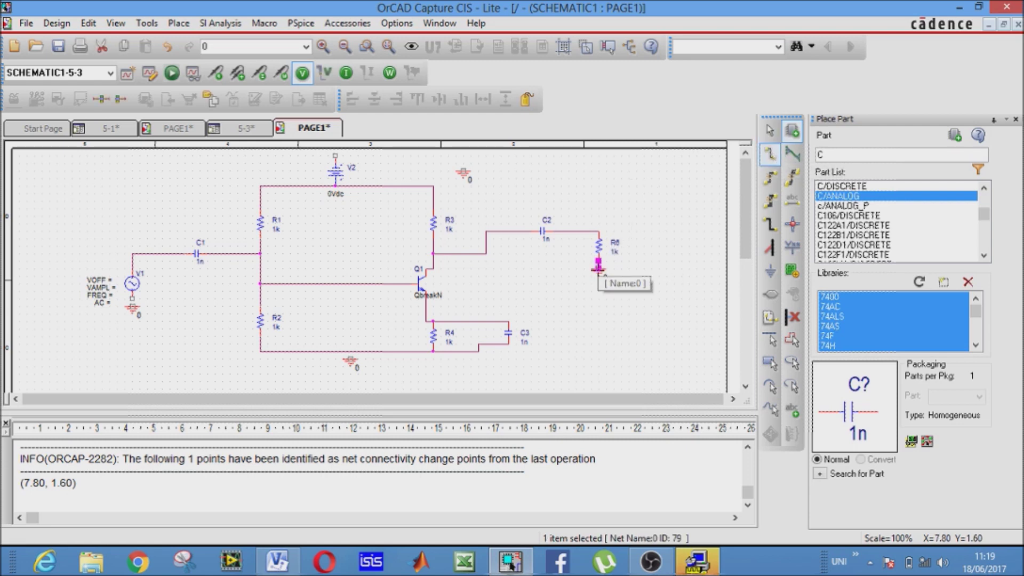
{"action": "left_click", "coordinate": [350, 358]}
{"action": "left_click", "coordinate": [350, 351]}
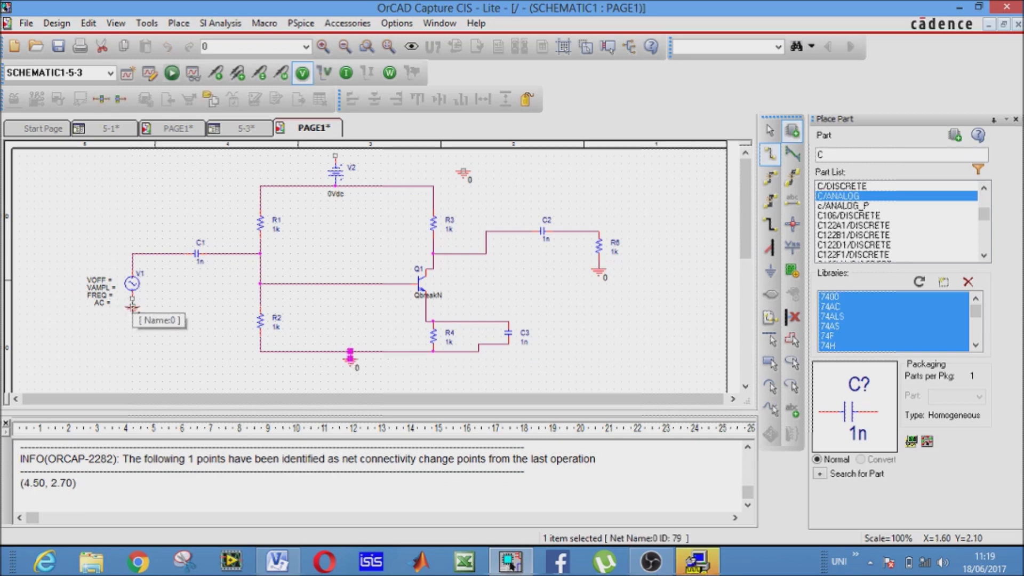
{"action": "left_click", "coordinate": [132, 305]}
{"action": "left_click", "coordinate": [131, 298]}
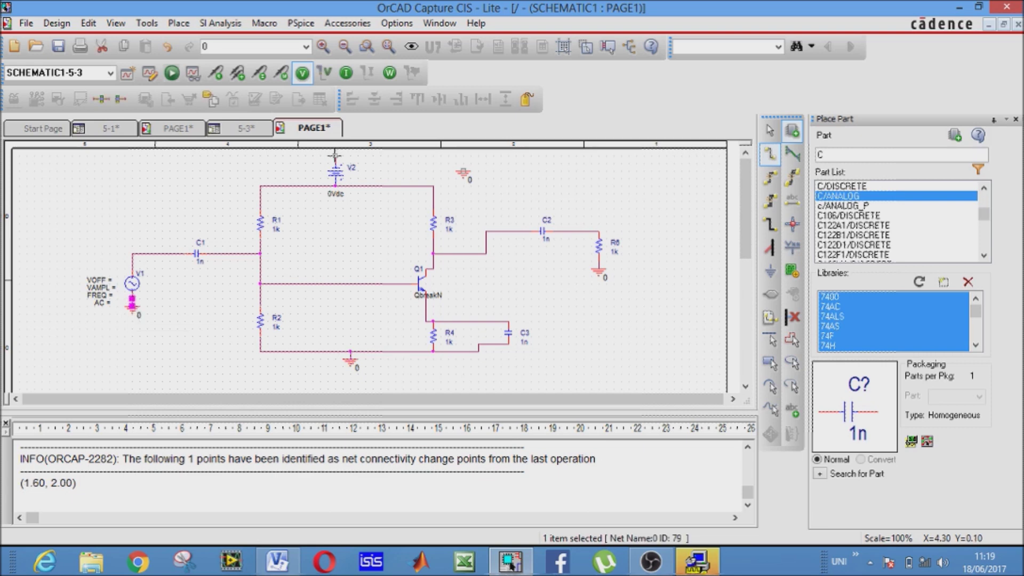
{"action": "left_click", "coordinate": [334, 156]}
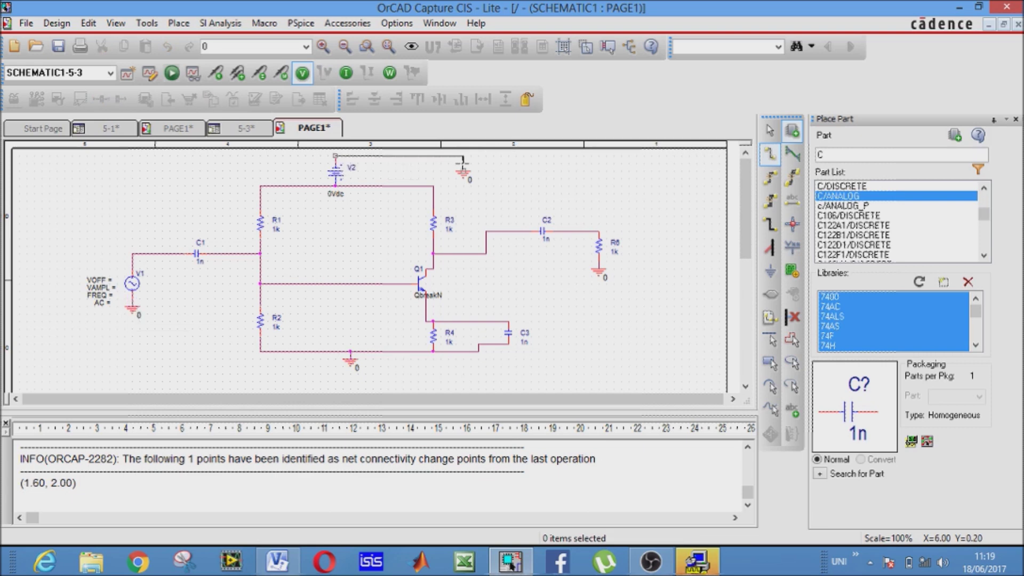
{"action": "left_click", "coordinate": [463, 171]}
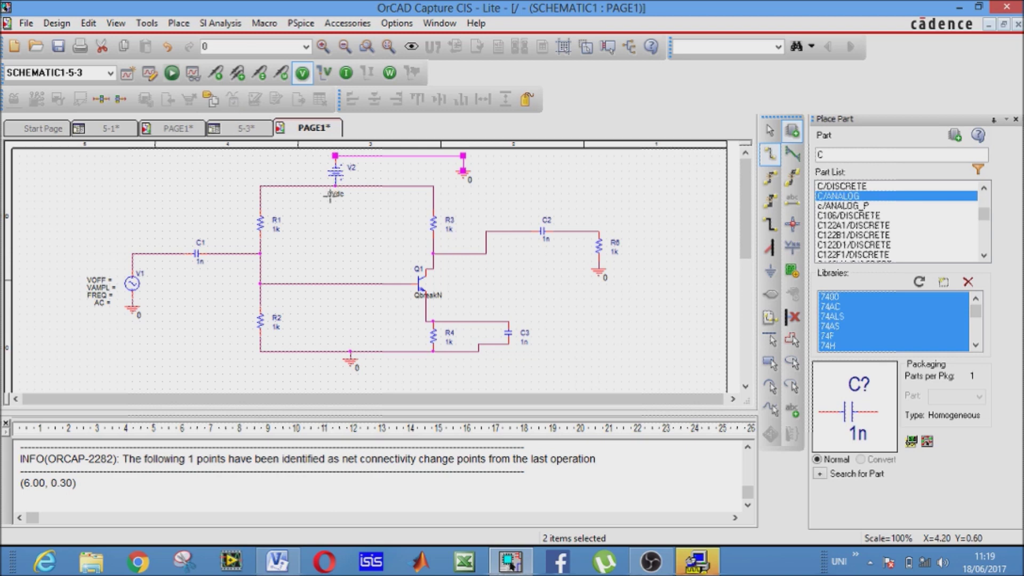
{"action": "key", "text": "Escape"}
Set V2 to 15Vdc and coupling capacitors C1 and C2 to 2.2uF.
{"action": "left_click", "coordinate": [525, 201]}
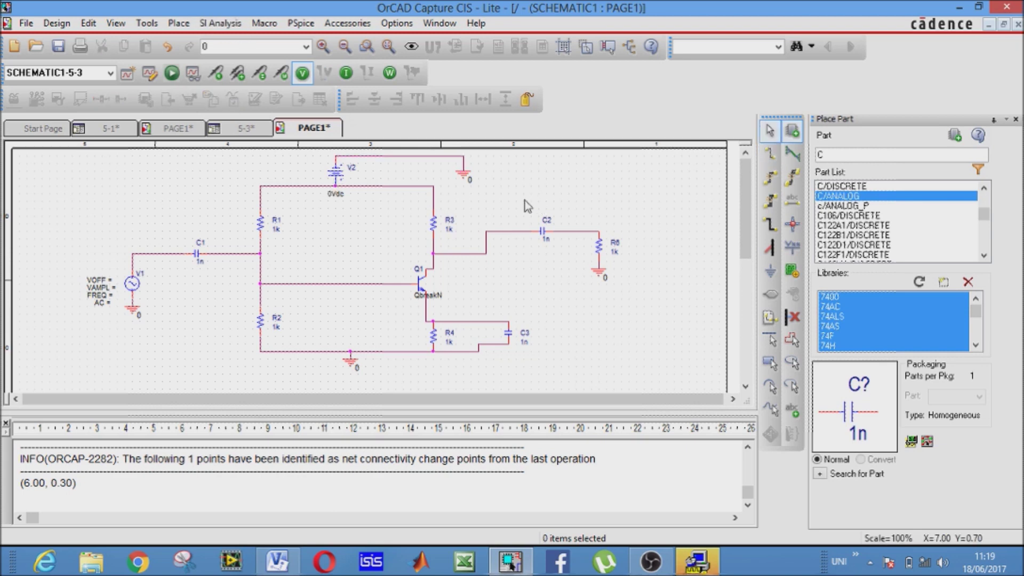
{"action": "double_click", "coordinate": [331, 198]}
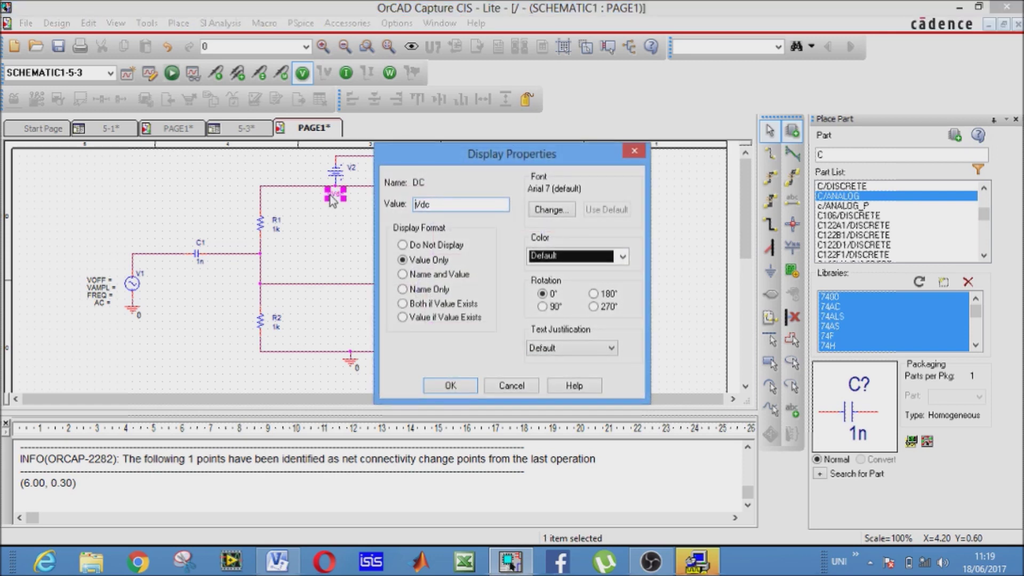
{"action": "type", "text": "15"}
{"action": "key", "text": "Return"}
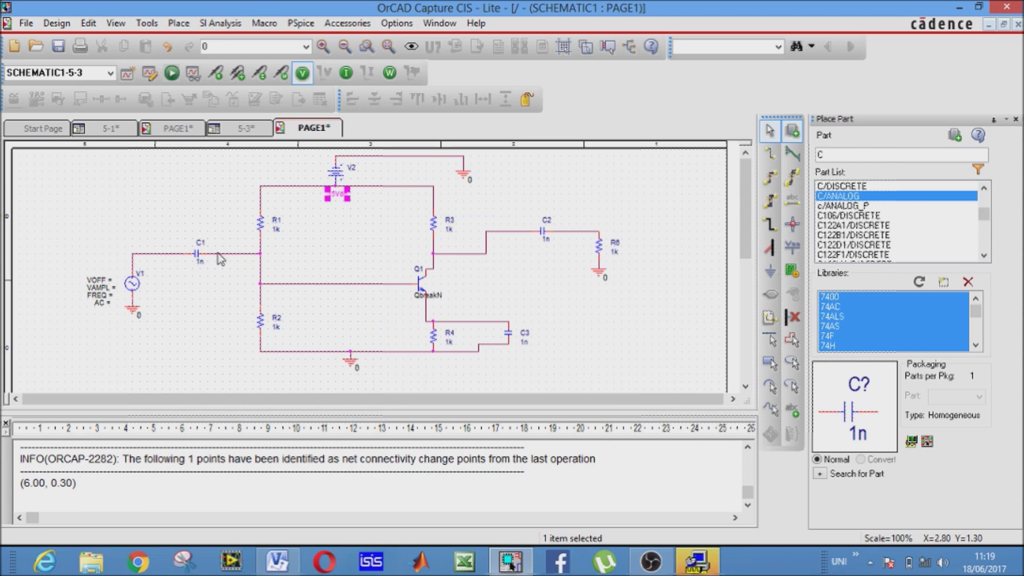
{"action": "double_click", "coordinate": [200, 261]}
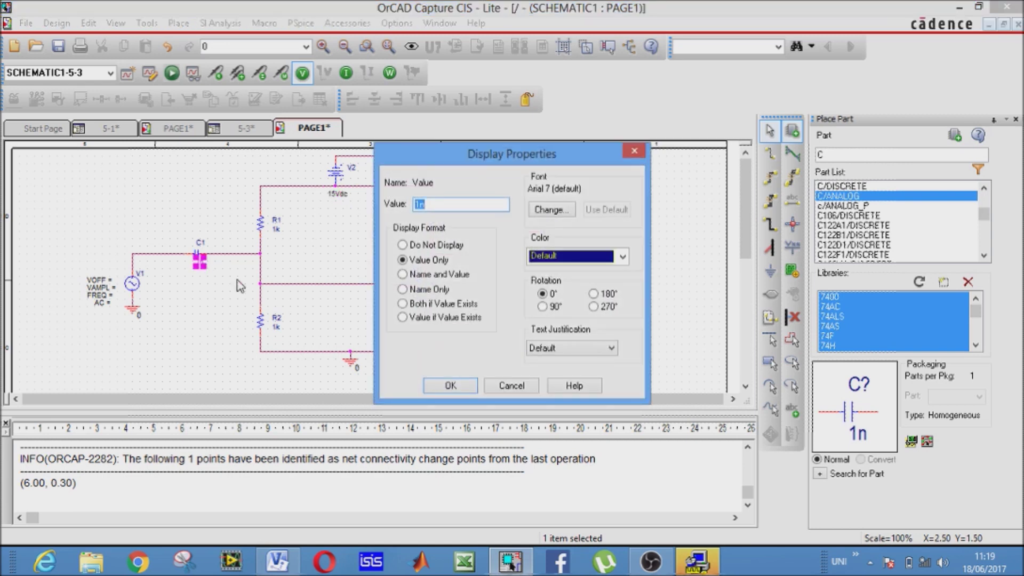
{"action": "type", "text": "2.2uF"}
{"action": "key", "text": "Return"}
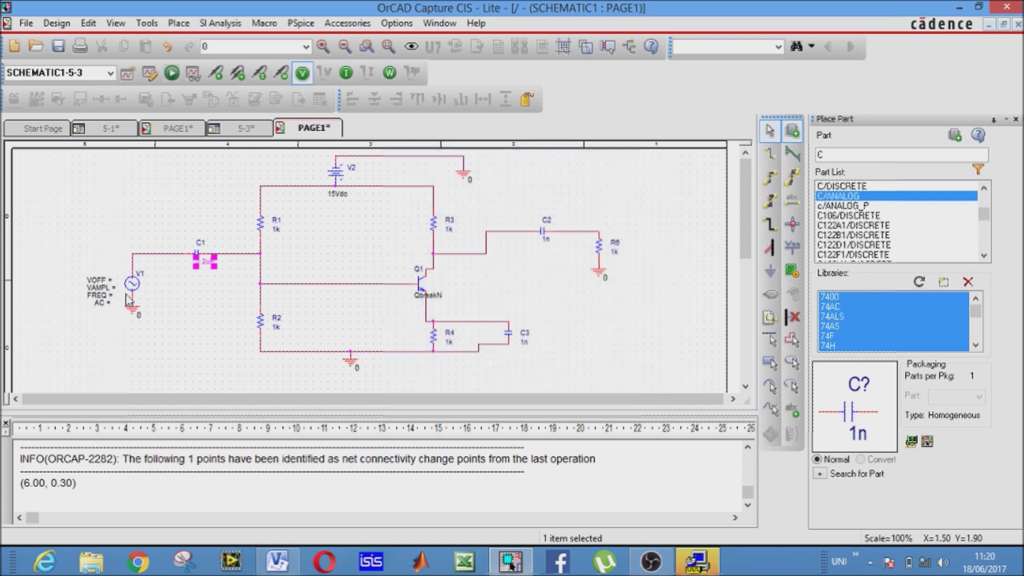
{"action": "double_click", "coordinate": [546, 240]}
{"action": "type", "text": "2.2uF"}
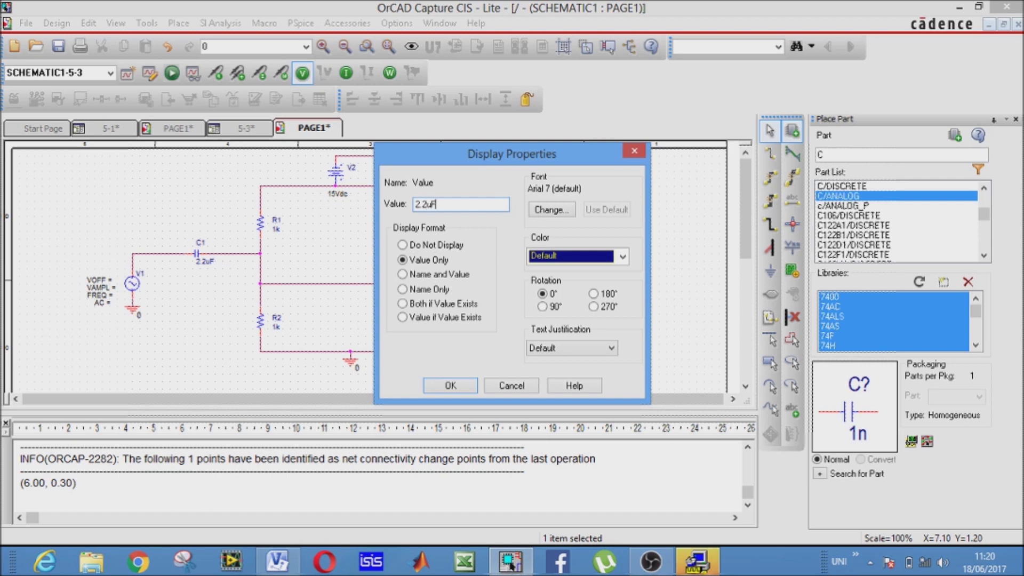
{"action": "key", "text": "Return"}
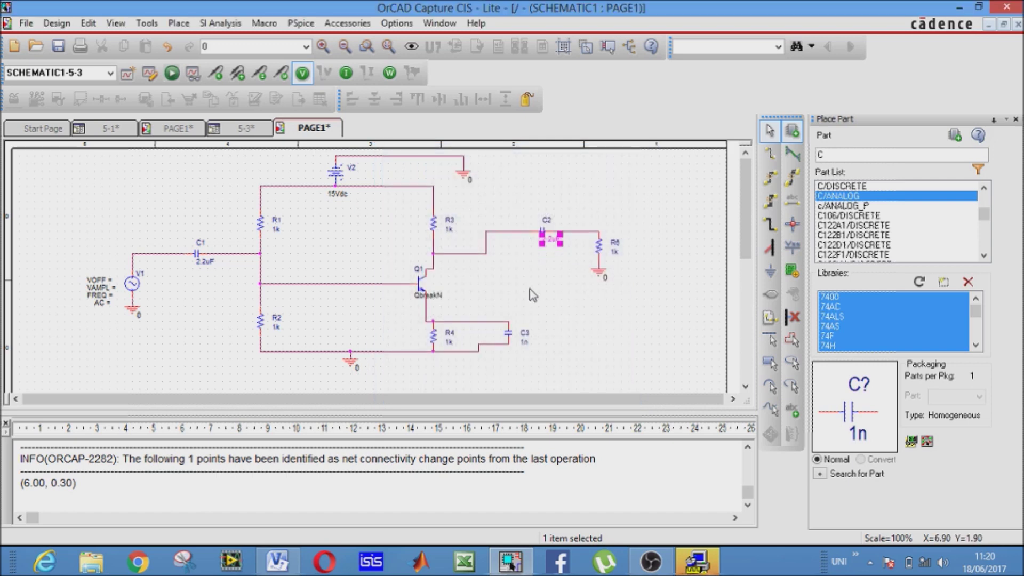
Set R1 to 10k, R2 to 4.7k and R3 to 3.9k.
{"action": "double_click", "coordinate": [277, 229]}
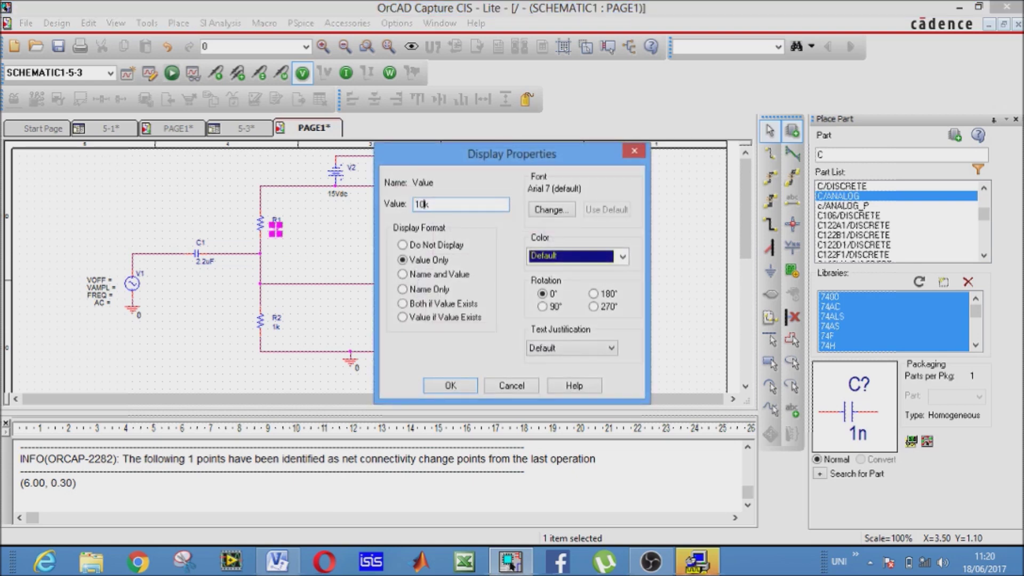
{"action": "key", "text": "Return"}
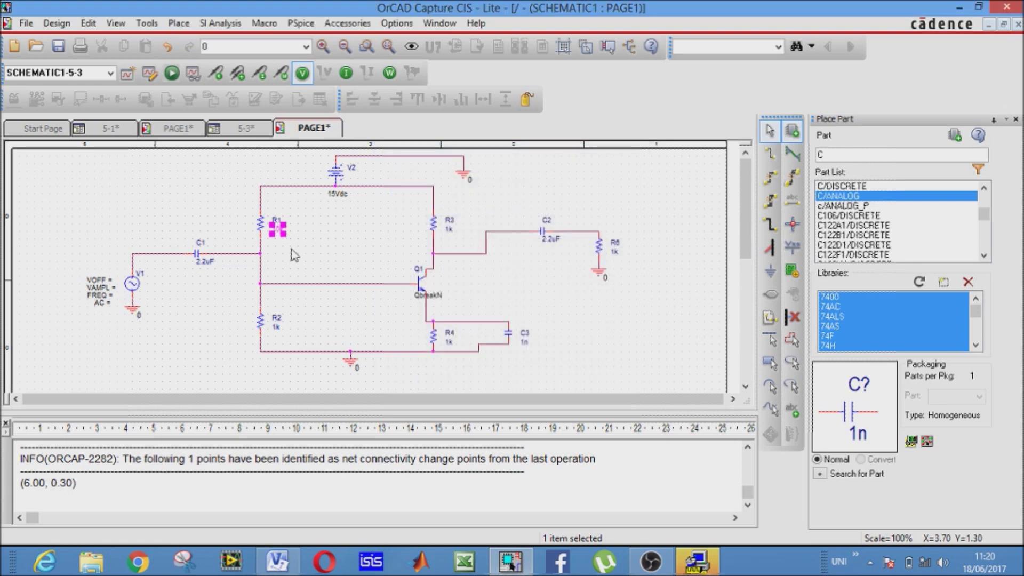
{"action": "double_click", "coordinate": [277, 326]}
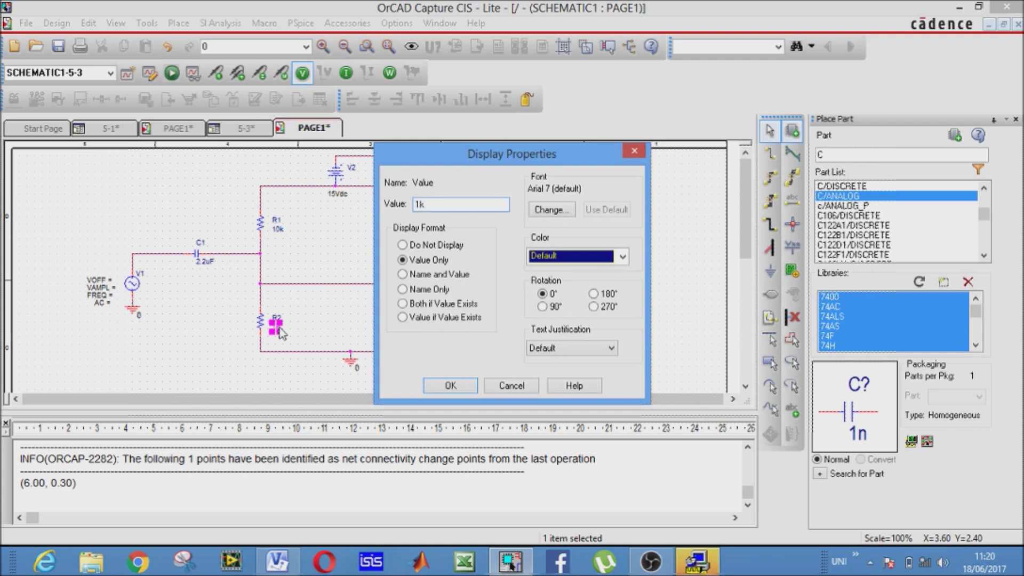
{"action": "type", "text": "4.7"}
{"action": "key", "text": "Return"}
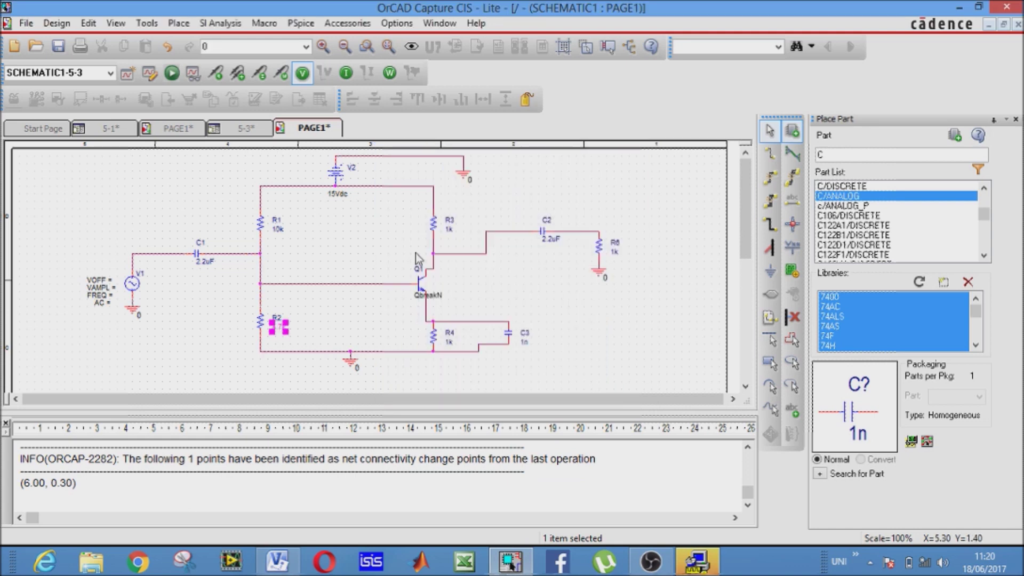
{"action": "double_click", "coordinate": [448, 229]}
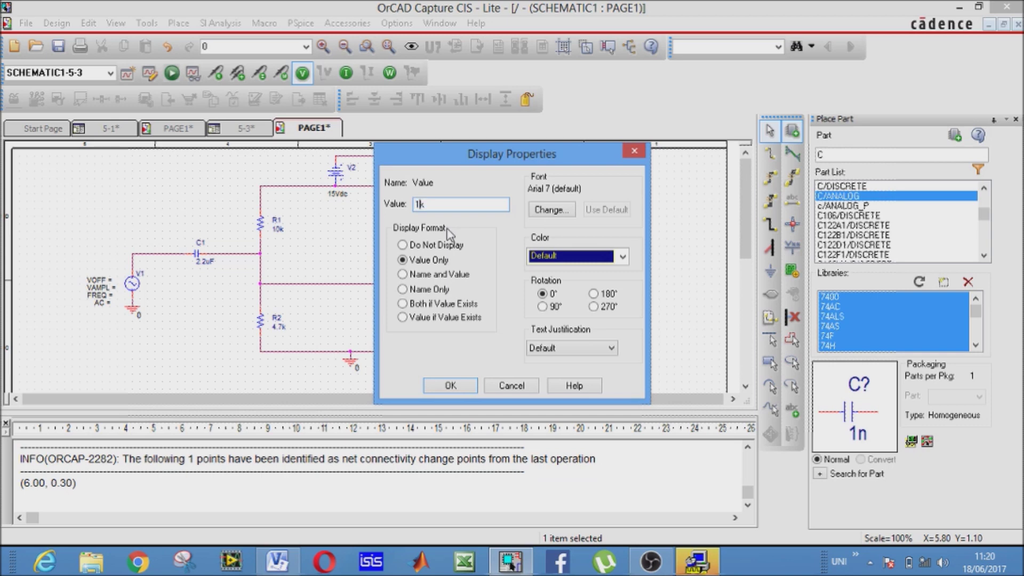
{"action": "type", "text": "3.9"}
{"action": "key", "text": "Return"}
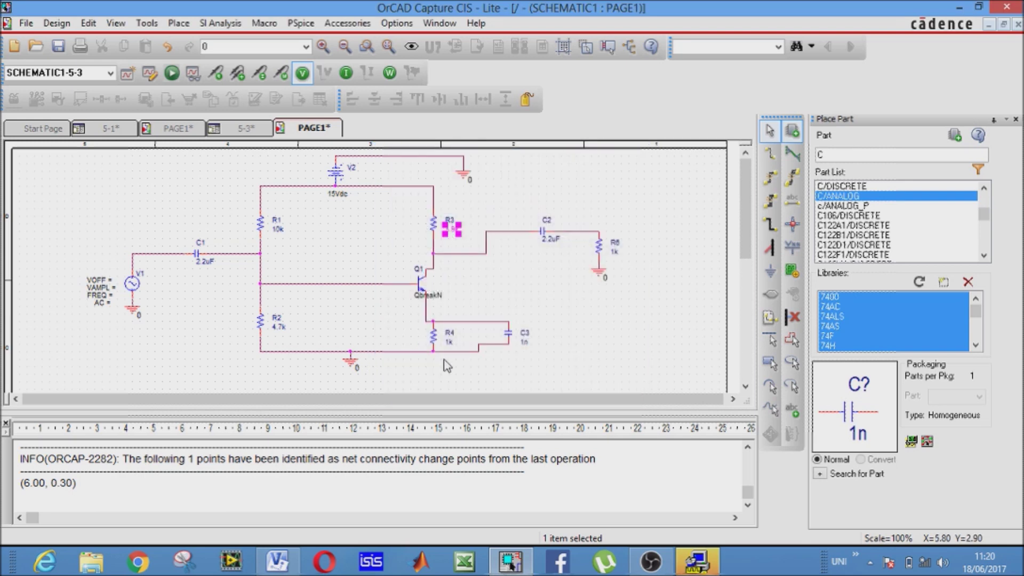
Set R4 to 2.7k and capacitor C3 to 10uF.
{"action": "double_click", "coordinate": [449, 345]}
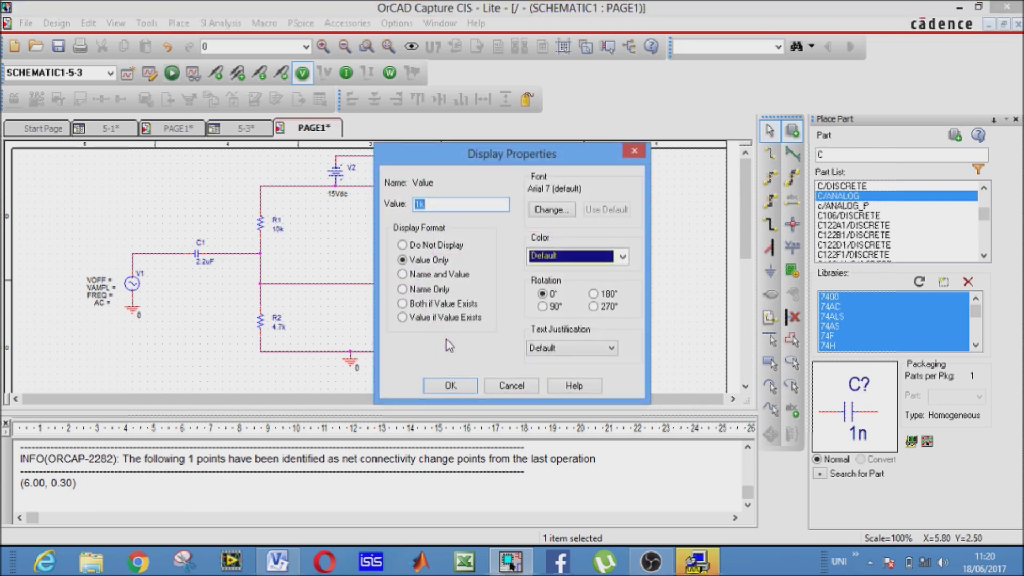
{"action": "type", "text": "2.7"}
{"action": "key", "text": "Return"}
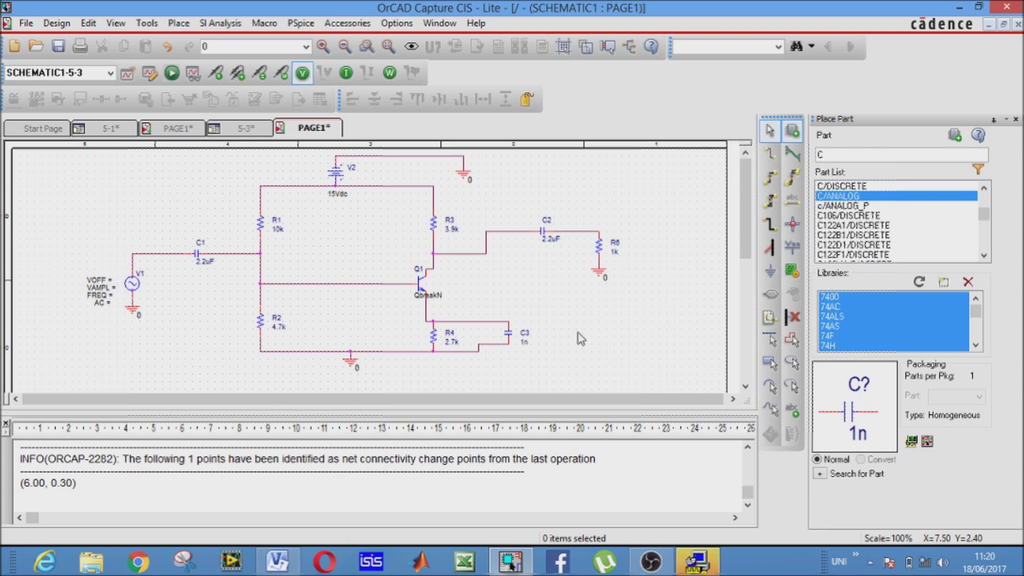
{"action": "double_click", "coordinate": [524, 344]}
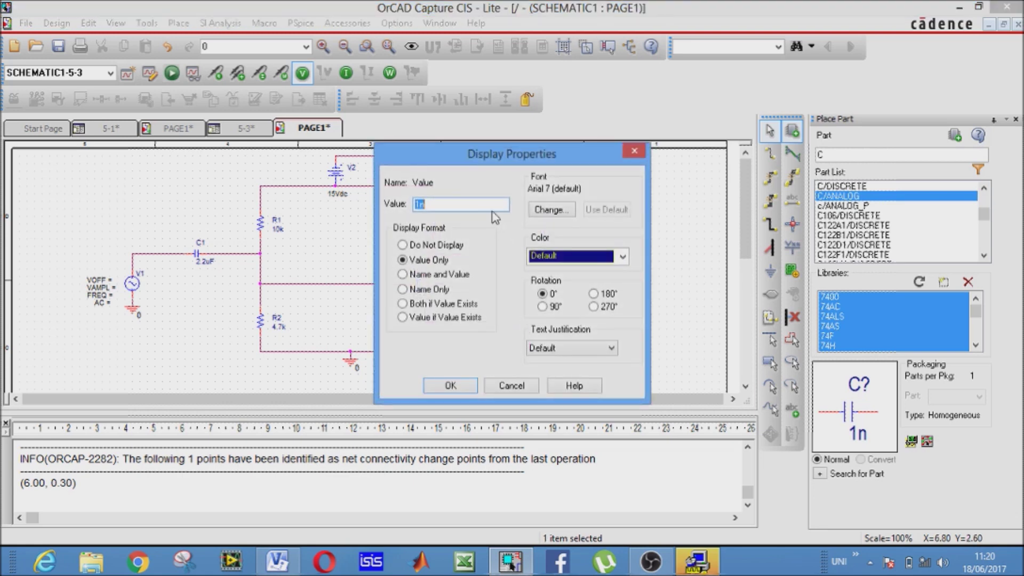
{"action": "type", "text": "1"}
{"action": "key", "text": "Return"}
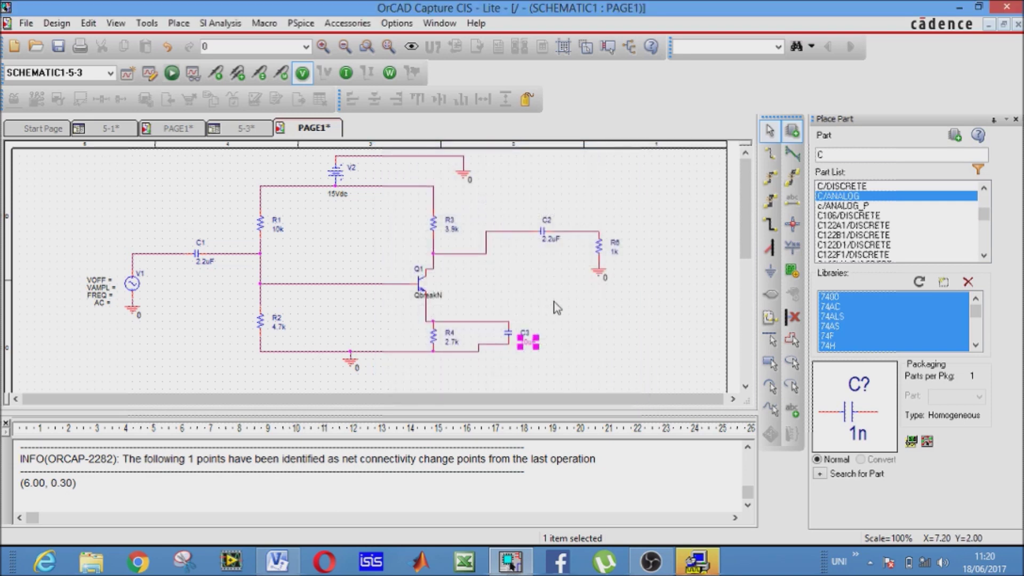
{"action": "left_click", "coordinate": [659, 360]}
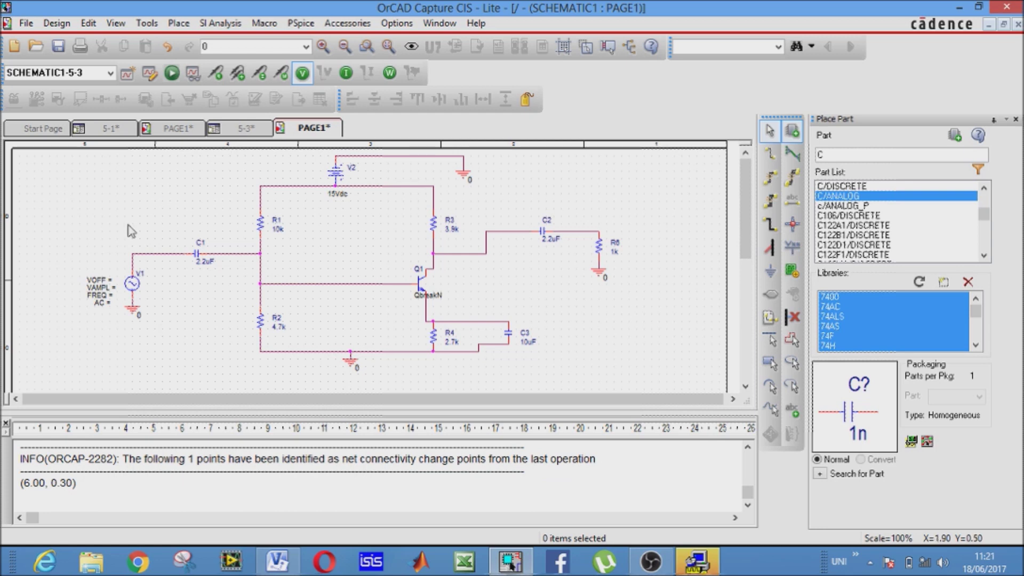
Edit V1's labels to VOFF 0, VAMPL 10m and FREQ 100.
{"action": "double_click", "coordinate": [100, 283]}
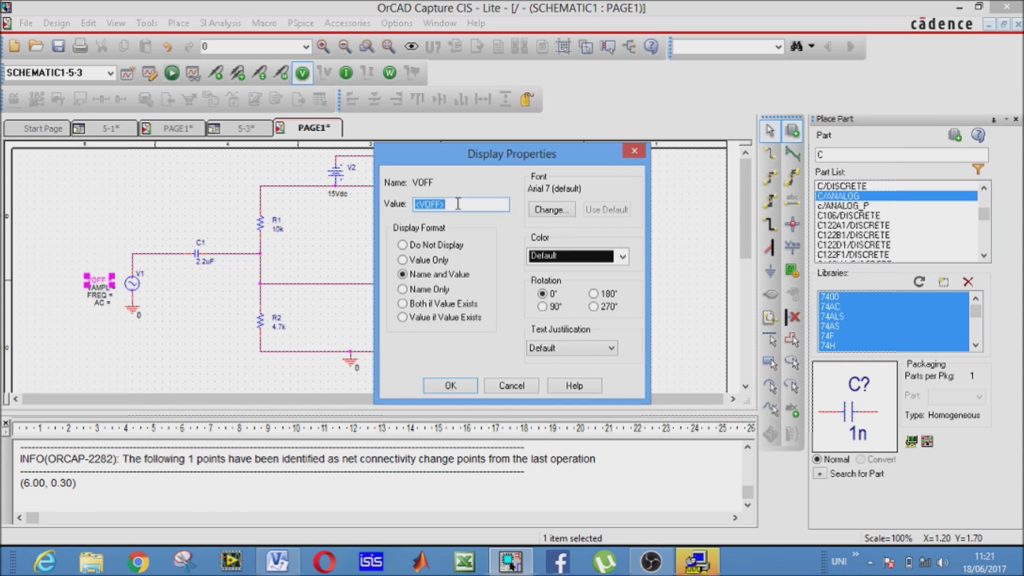
{"action": "type", "text": "0"}
{"action": "left_click", "coordinate": [469, 389]}
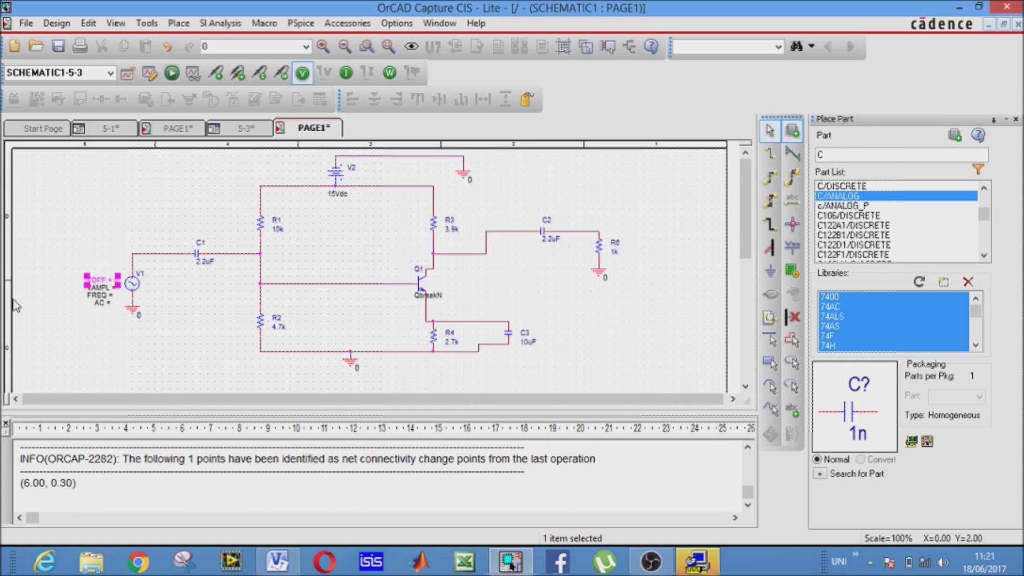
{"action": "double_click", "coordinate": [100, 287]}
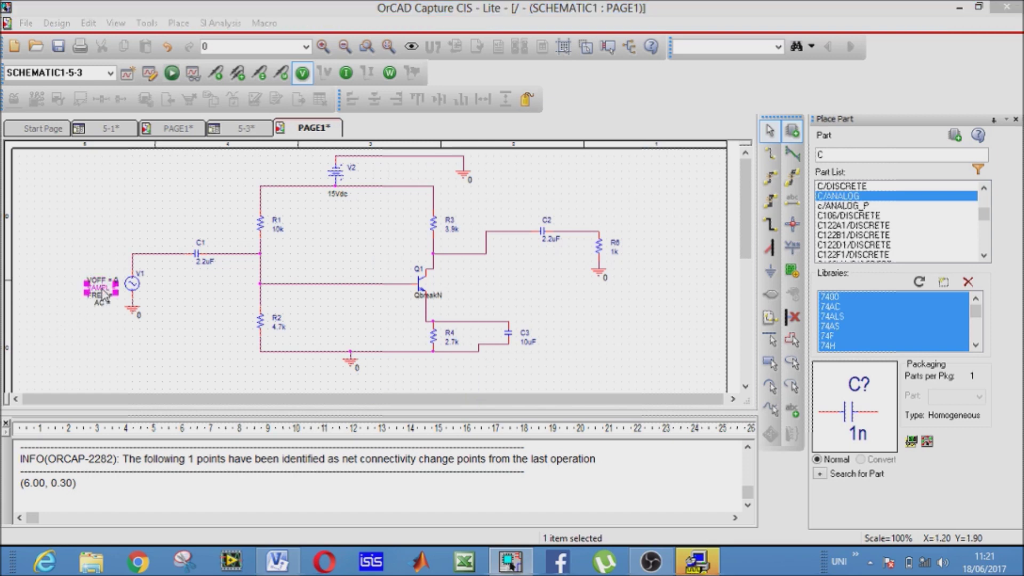
{"action": "type", "text": "10mV"}
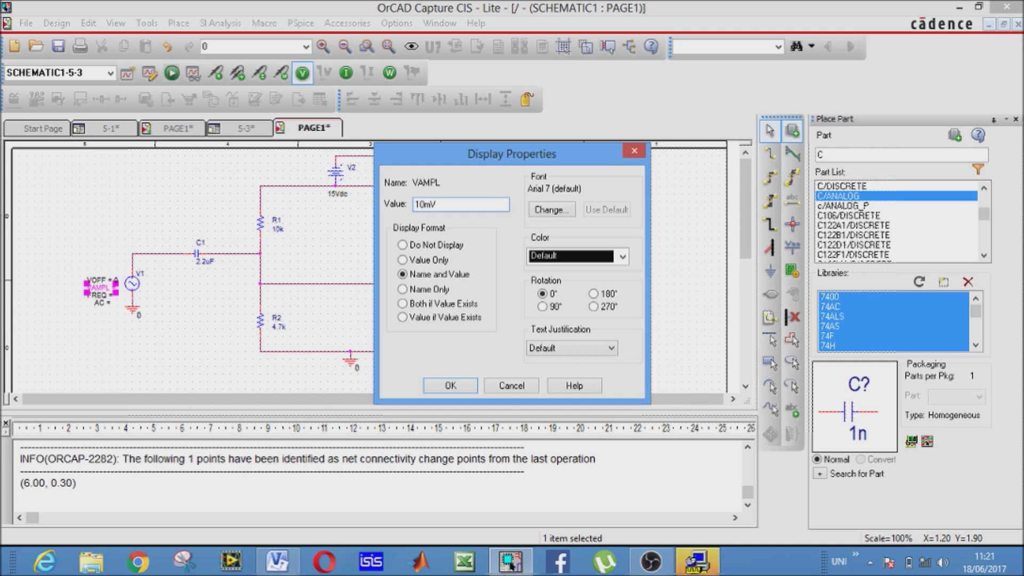
{"action": "key", "text": "Return"}
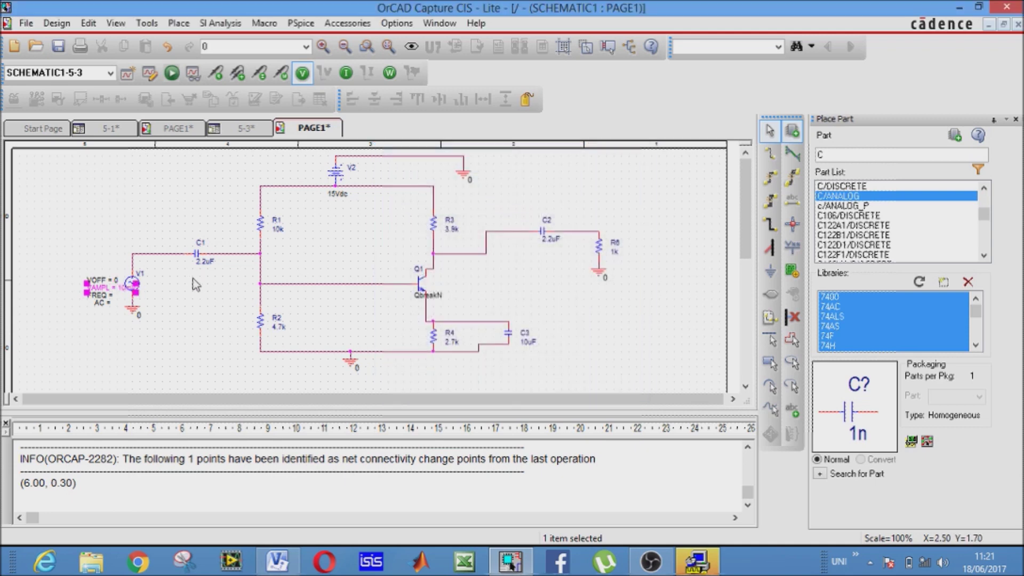
{"action": "left_click", "coordinate": [190, 300]}
{"action": "double_click", "coordinate": [100, 297]}
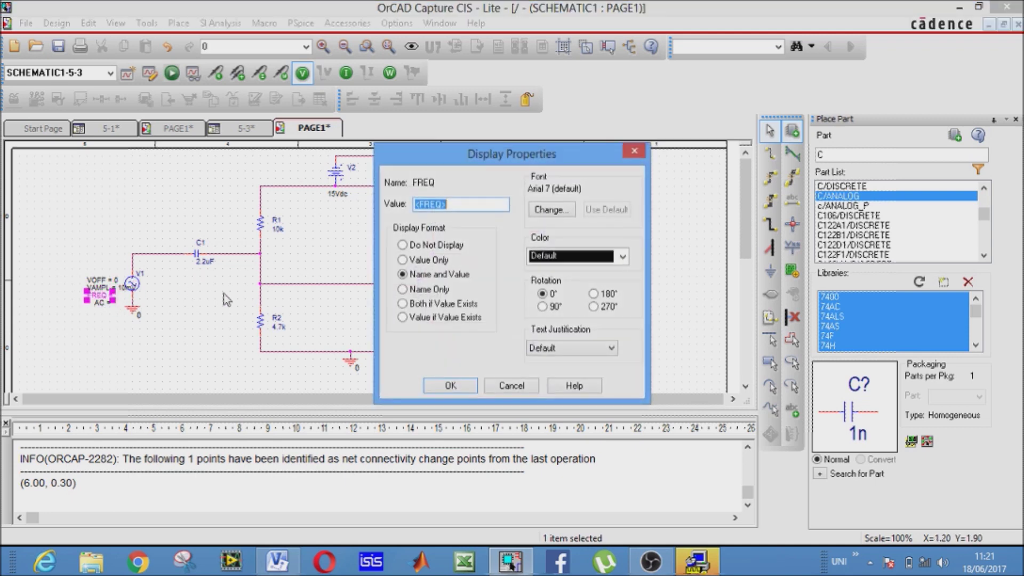
{"action": "type", "text": "100"}
{"action": "left_click", "coordinate": [457, 385]}
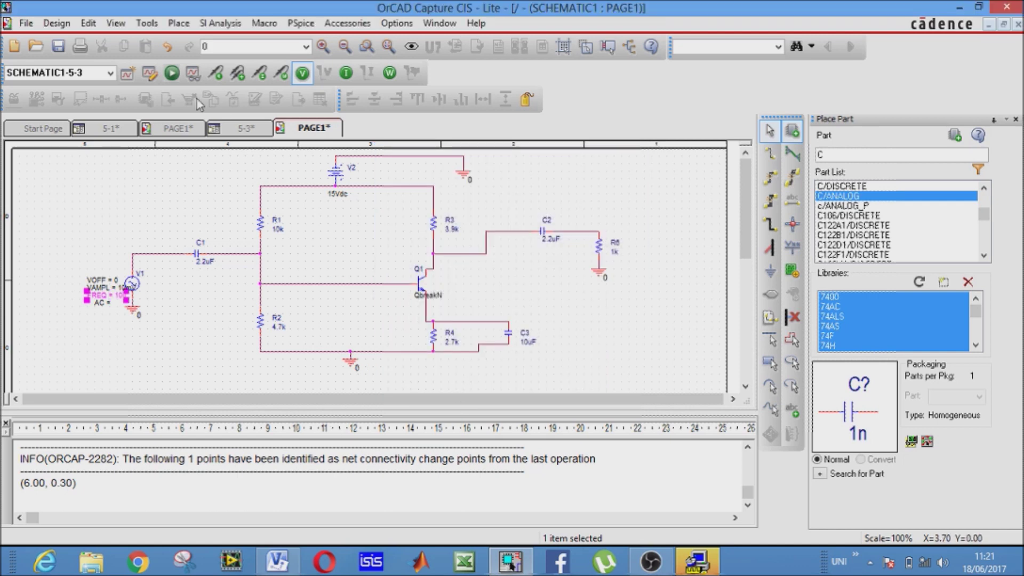
Place voltage probes on the input wire at C1 and the output wire after C2.
{"action": "left_click", "coordinate": [217, 74]}
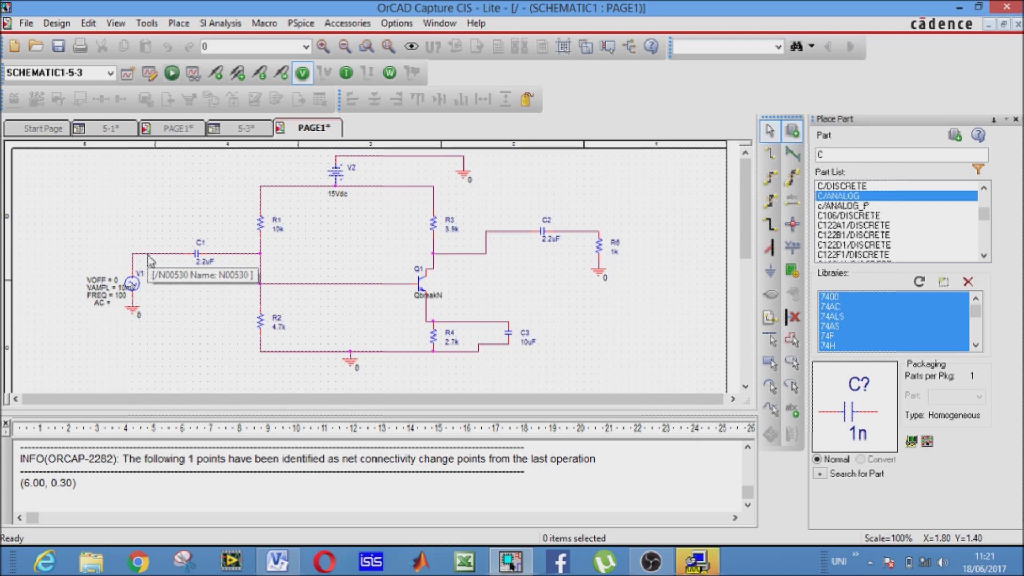
{"action": "left_click", "coordinate": [149, 256]}
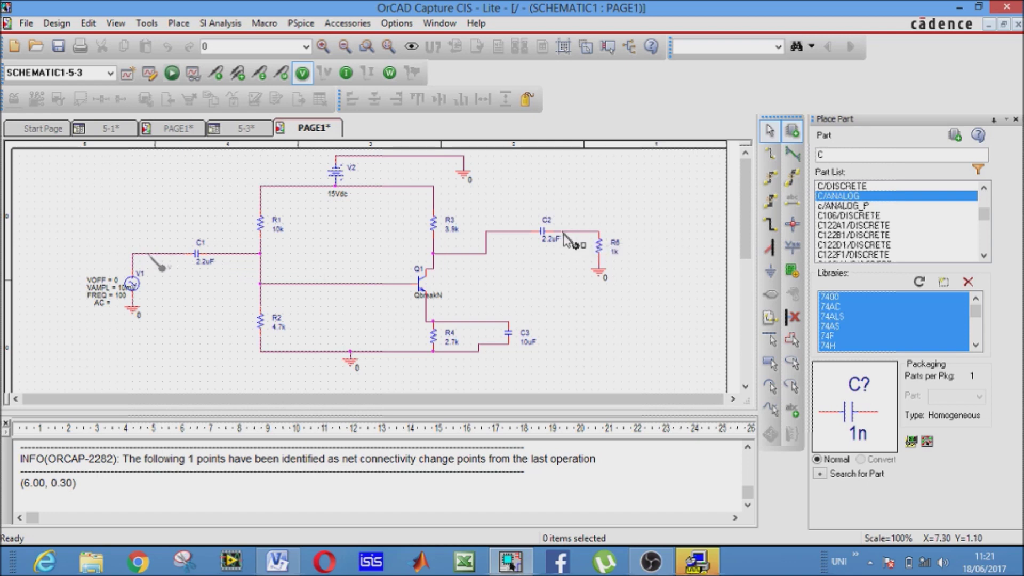
{"action": "left_click", "coordinate": [566, 232]}
{"action": "left_click", "coordinate": [449, 180]}
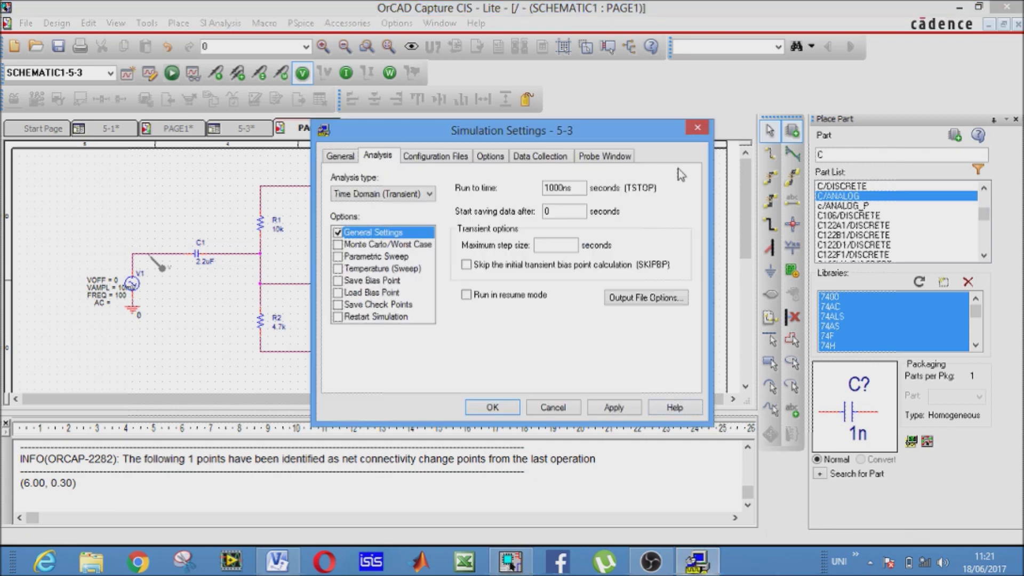
Set the transient simulation profile to run to 100m with a 100u maximum step.
{"action": "left_click", "coordinate": [553, 408]}
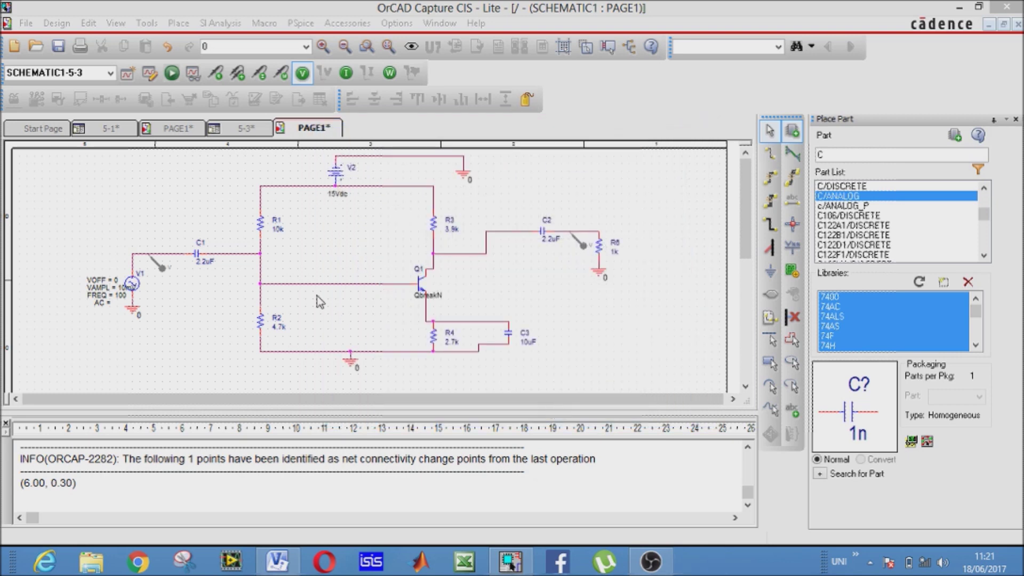
{"action": "left_click", "coordinate": [128, 77]}
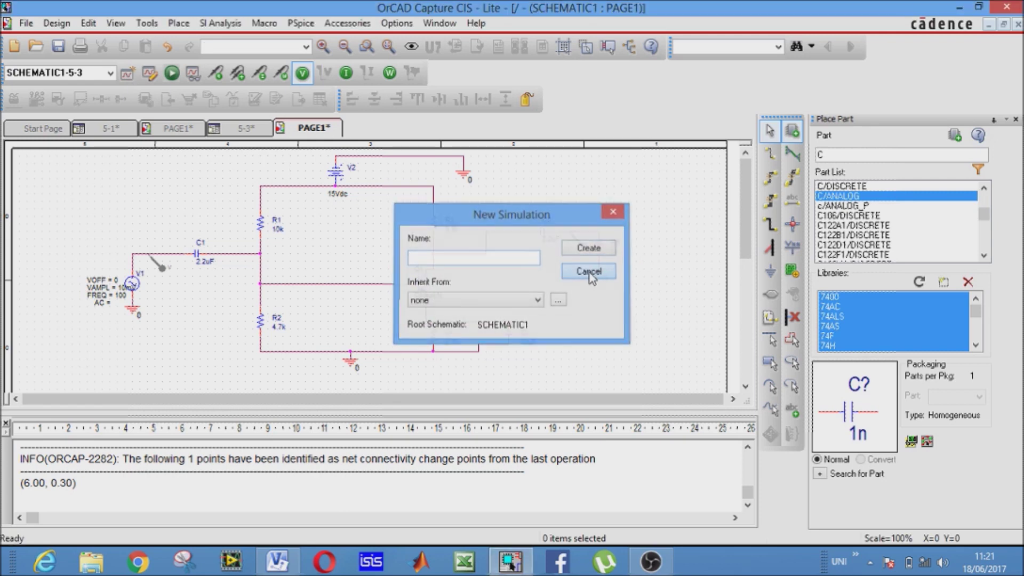
{"action": "left_click", "coordinate": [589, 272]}
{"action": "left_click", "coordinate": [151, 74]}
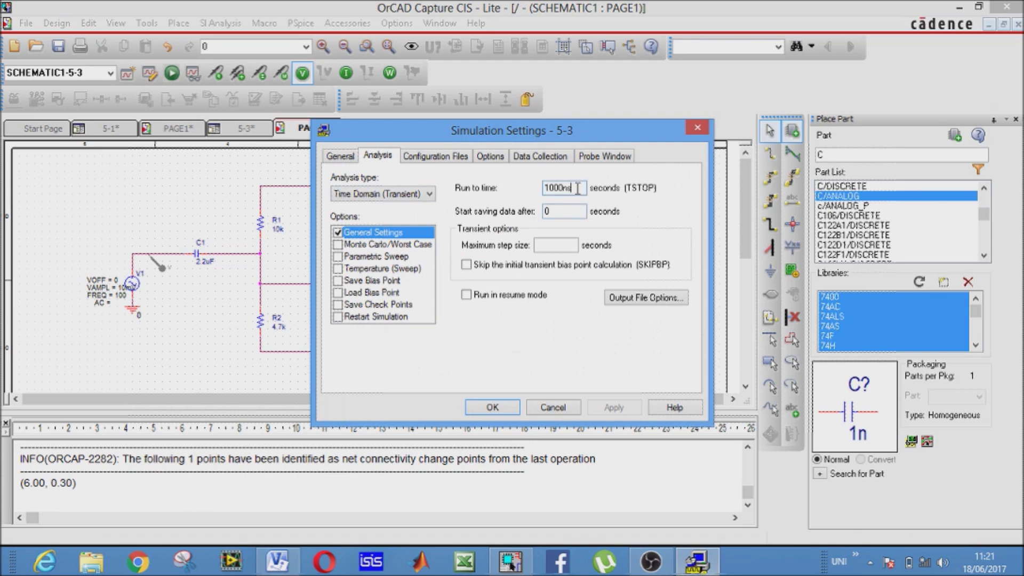
{"action": "key", "text": "BackSpace"}
{"action": "key", "text": "BackSpace"}
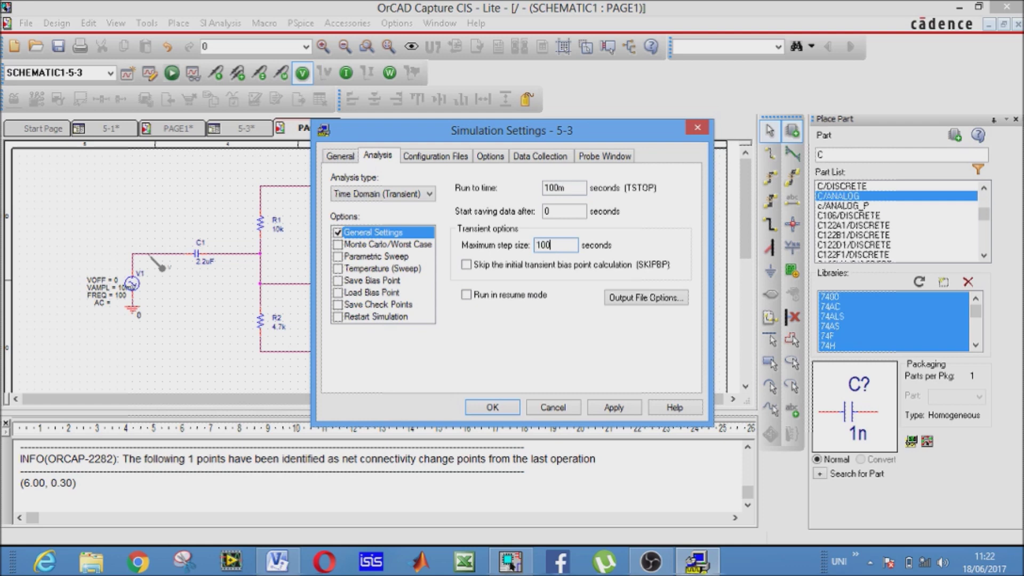
{"action": "left_click", "coordinate": [563, 246]}
{"action": "left_click", "coordinate": [491, 407]}
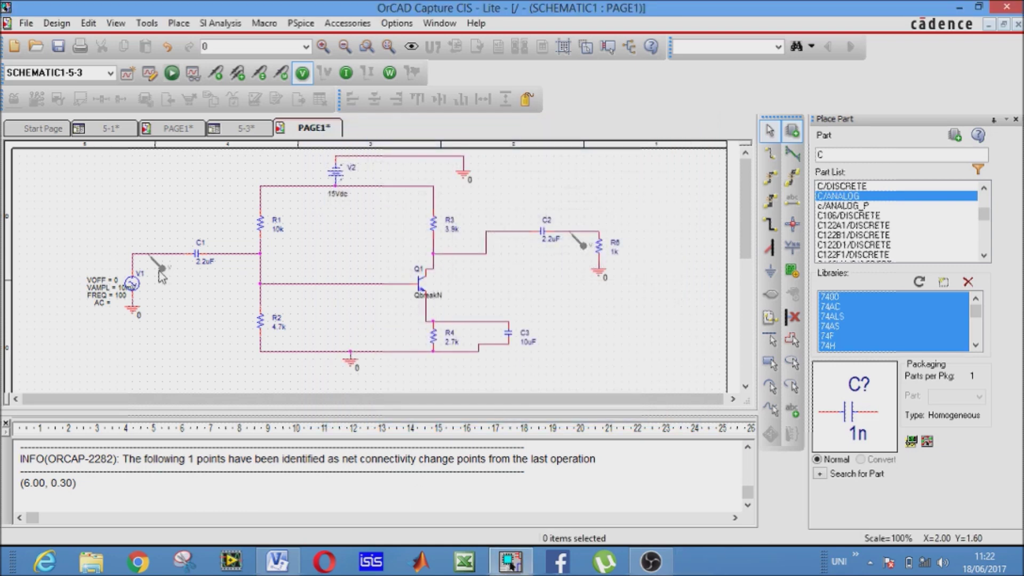
Run the PSpice simulation and bring the PSpice A/D waveform window forward.
{"action": "left_click", "coordinate": [172, 74]}
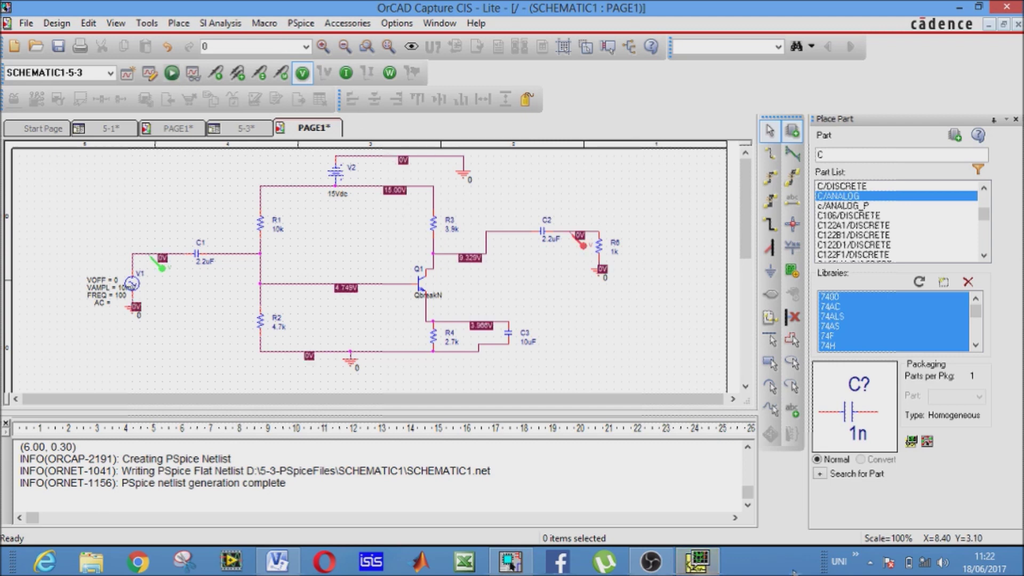
{"action": "left_click", "coordinate": [712, 569]}
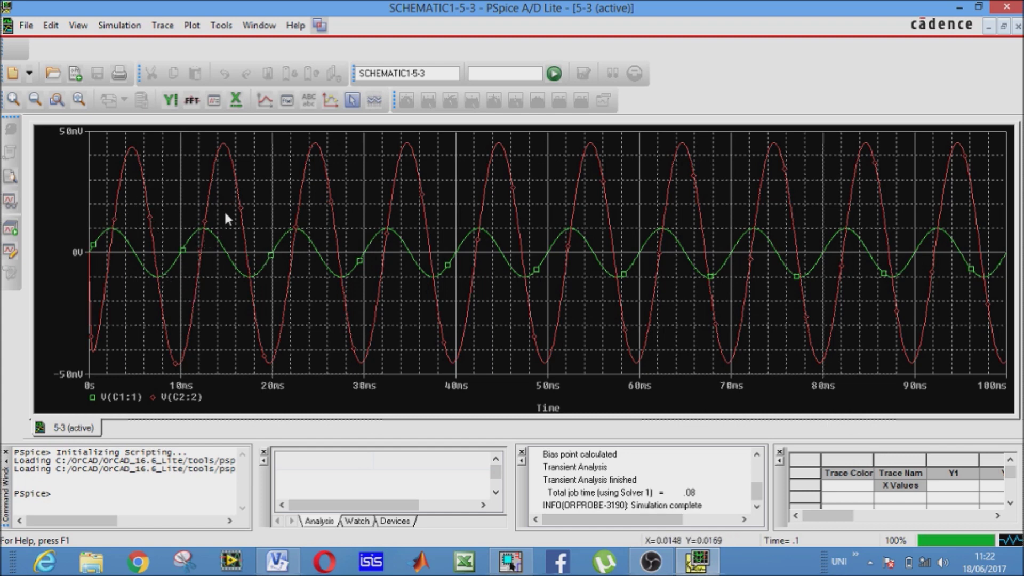
{"action": "left_click", "coordinate": [189, 25]}
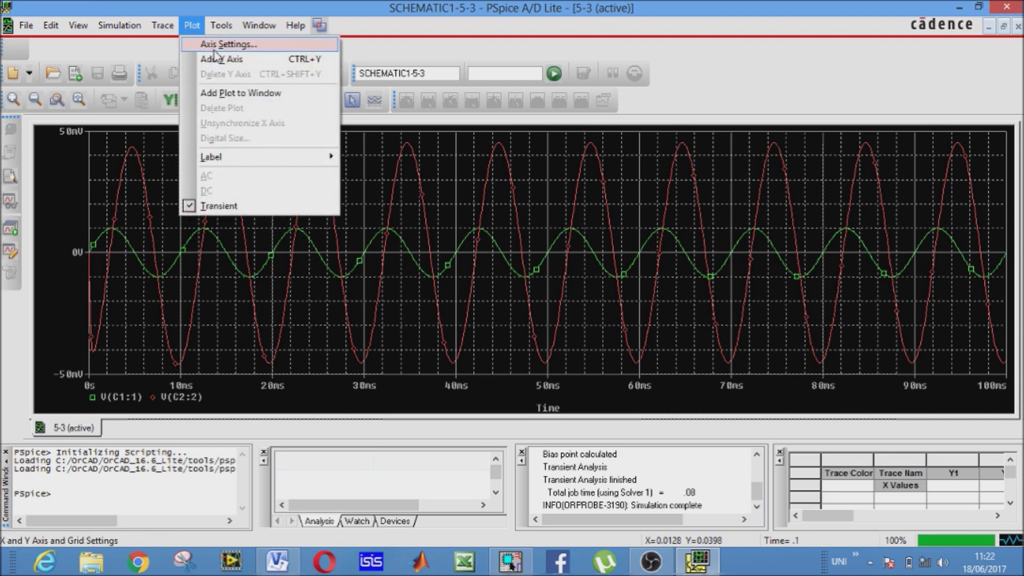
Add a new plot to the window and trace only V(C1:1) on it.
{"action": "left_click", "coordinate": [214, 92]}
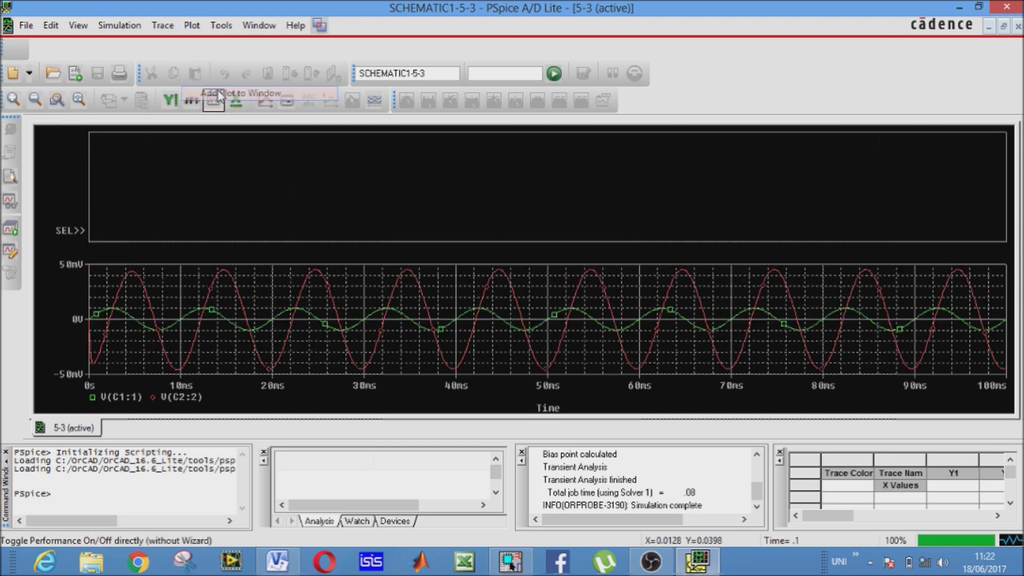
{"action": "left_click", "coordinate": [190, 28]}
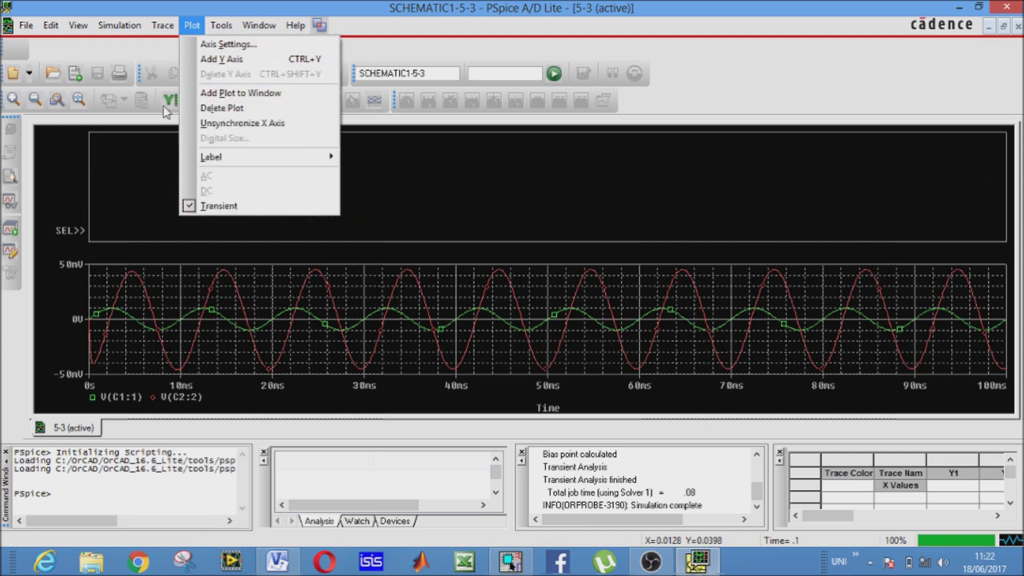
{"action": "left_click", "coordinate": [142, 153]}
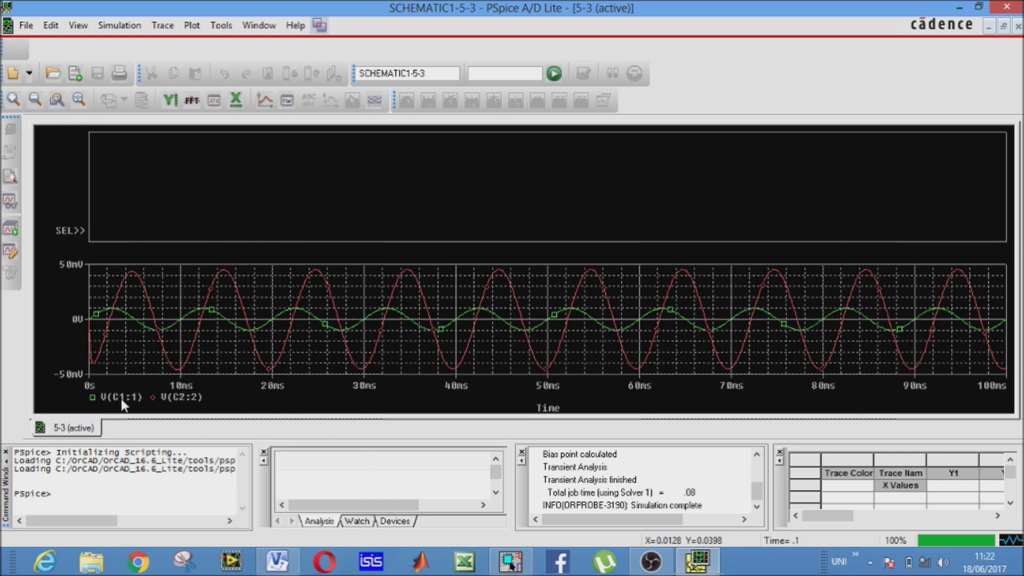
{"action": "left_click", "coordinate": [163, 25]}
{"action": "left_click", "coordinate": [176, 43]}
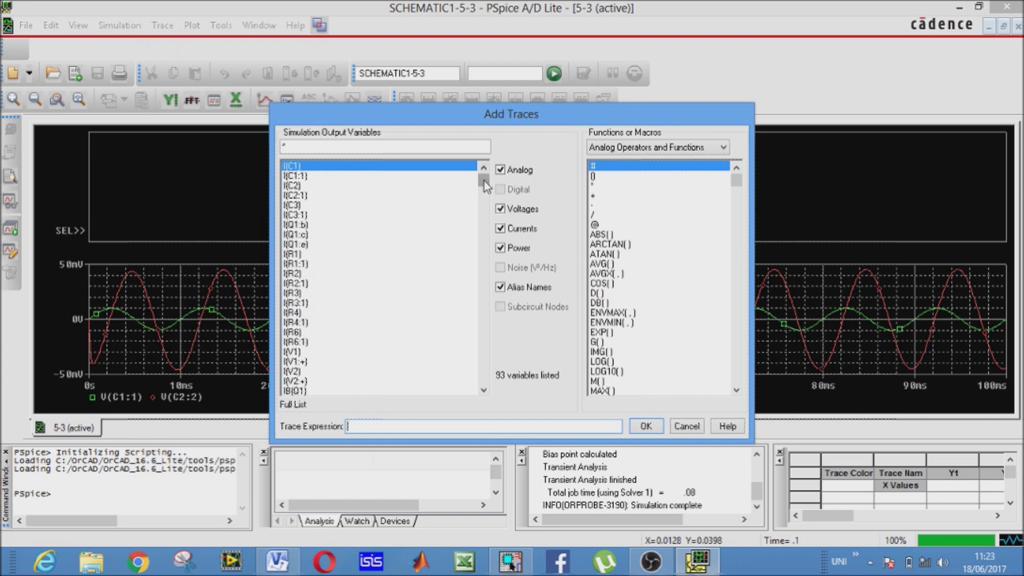
{"action": "left_click_drag", "start_coordinate": [484, 181], "coordinate": [492, 223]}
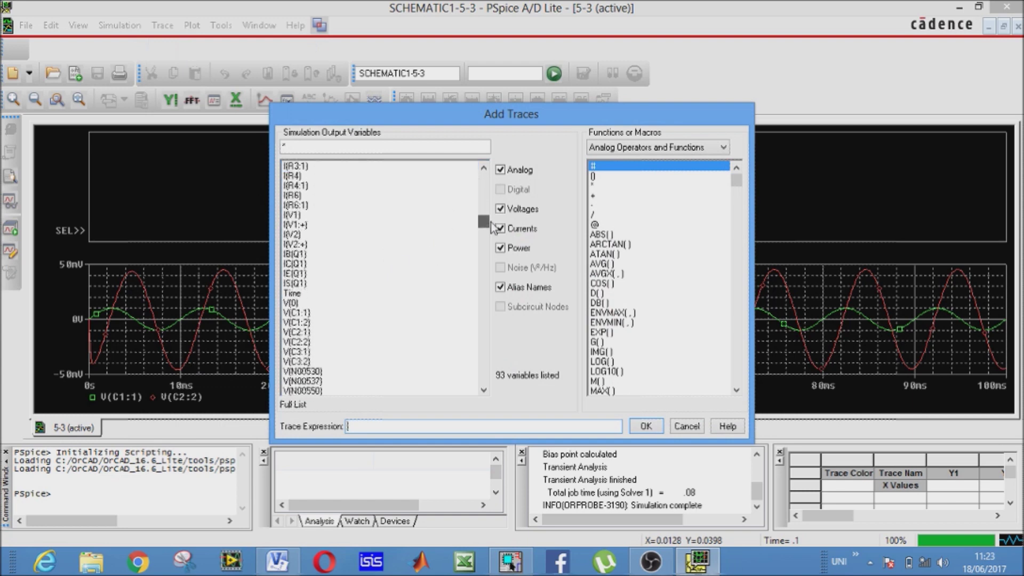
{"action": "left_click", "coordinate": [306, 315]}
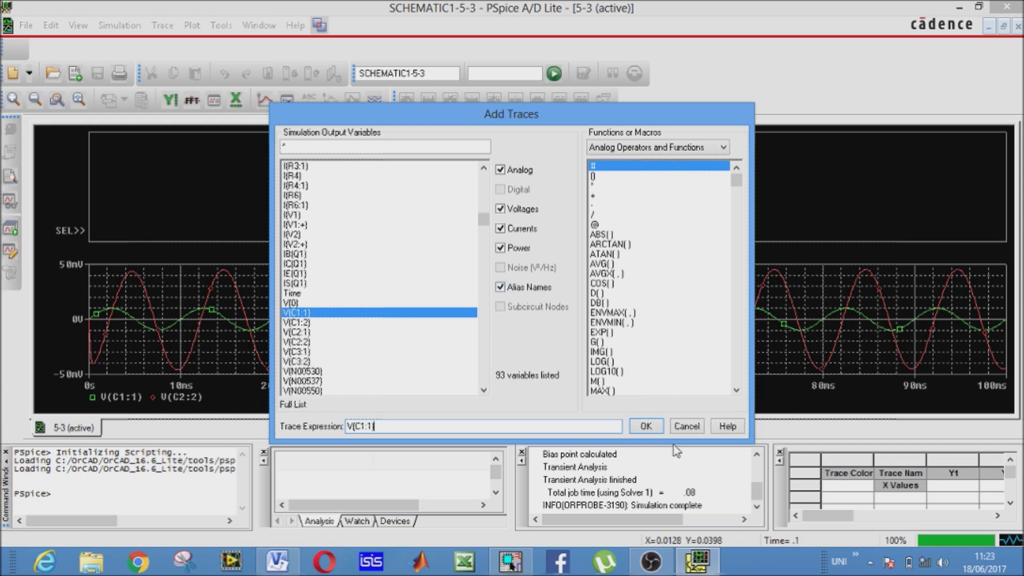
{"action": "left_click", "coordinate": [648, 429]}
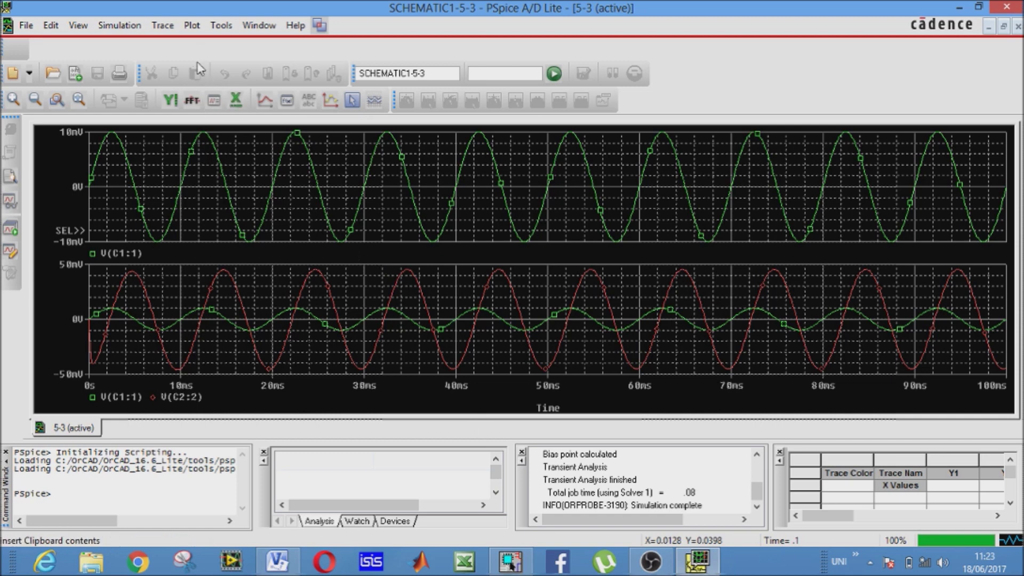
{"action": "left_click", "coordinate": [192, 25]}
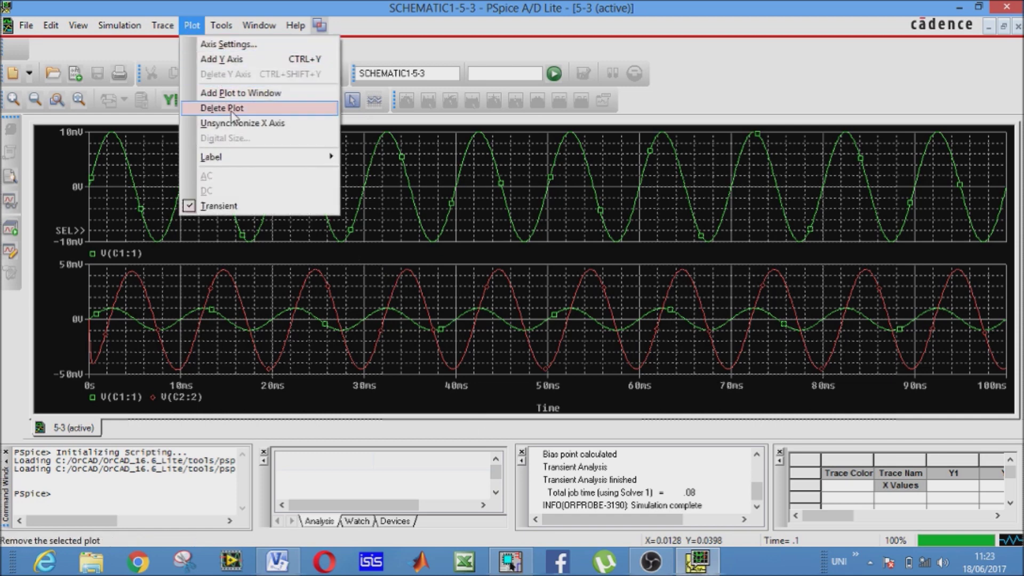
Add a third plot at the top and trace V(C2:2) on it alone.
{"action": "left_click", "coordinate": [234, 93]}
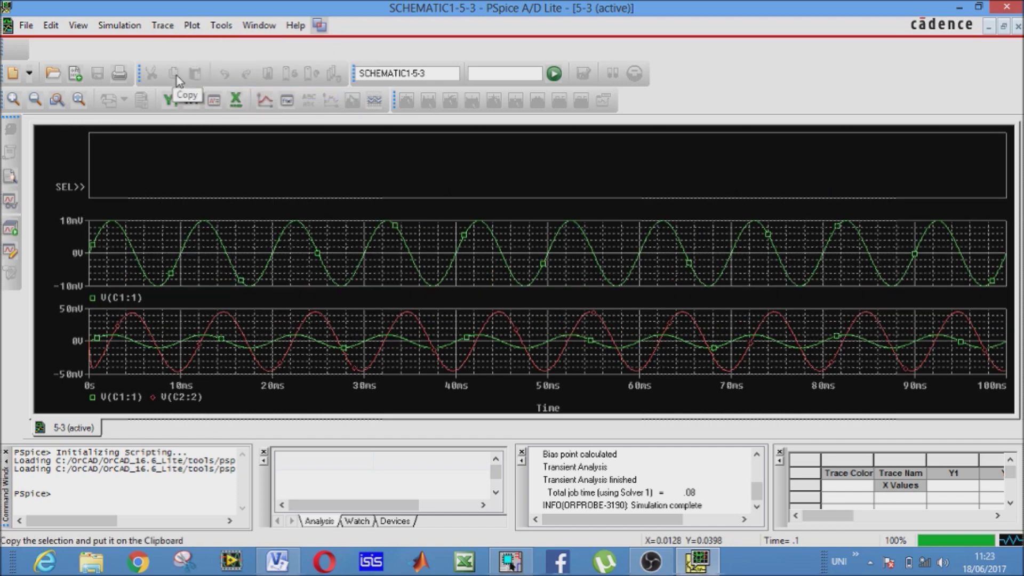
{"action": "left_click", "coordinate": [153, 26]}
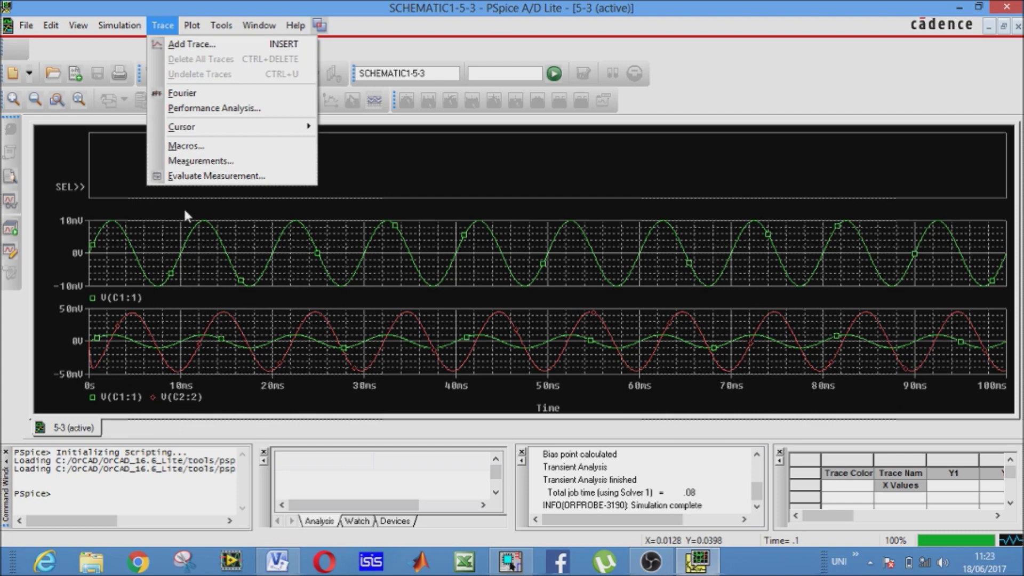
{"action": "left_click", "coordinate": [228, 49]}
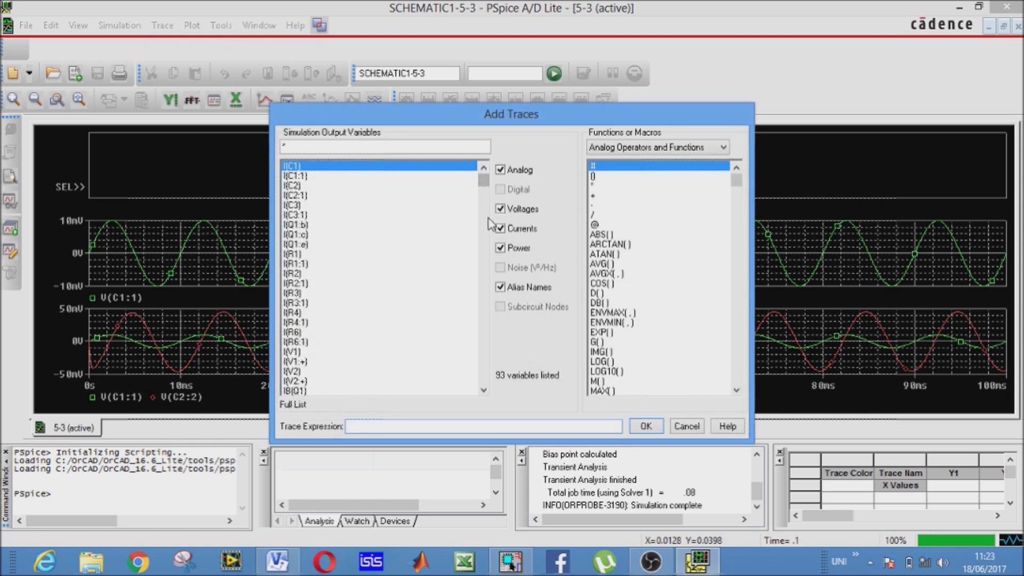
{"action": "left_click_drag", "start_coordinate": [484, 184], "coordinate": [487, 255]}
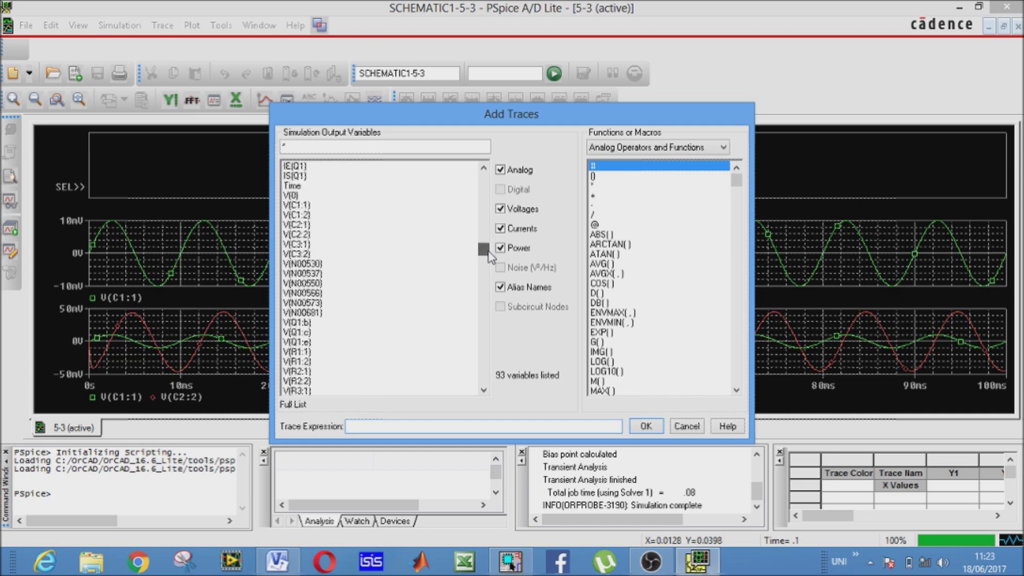
{"action": "double_click", "coordinate": [299, 234]}
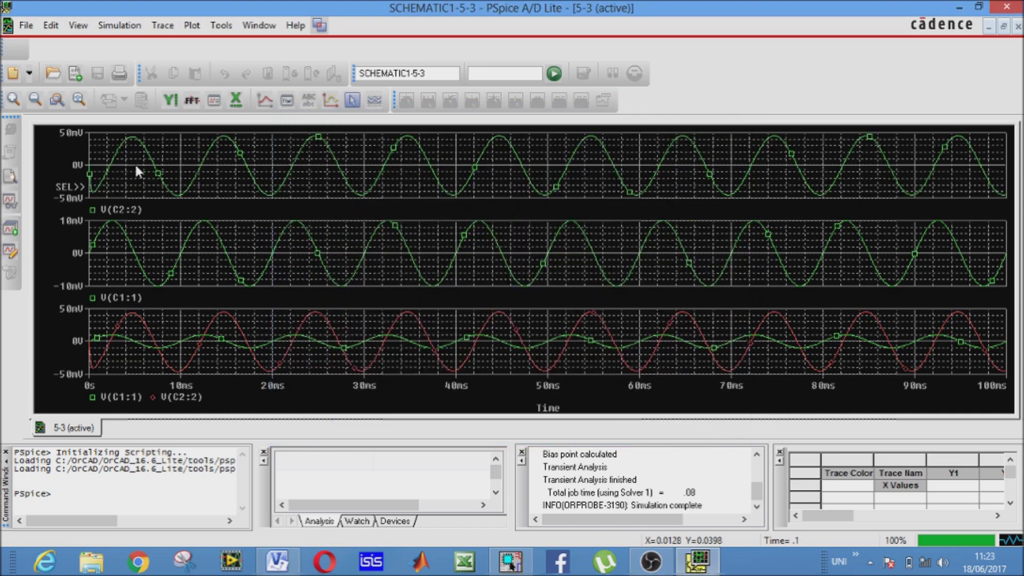